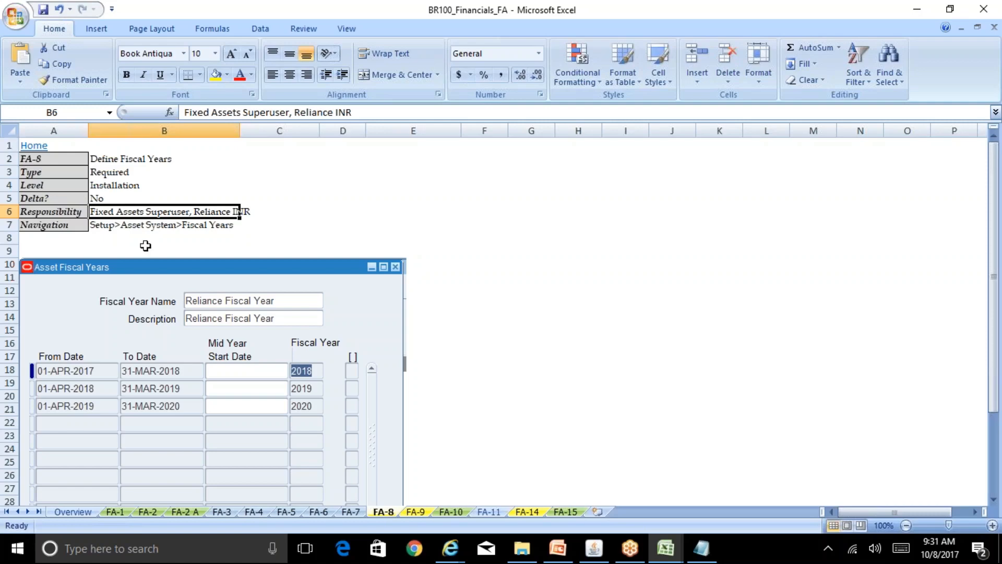
Leave the FA-8 Define Fiscal Years sheet and bring the Oracle Applications Navigator forward.
click(594, 548)
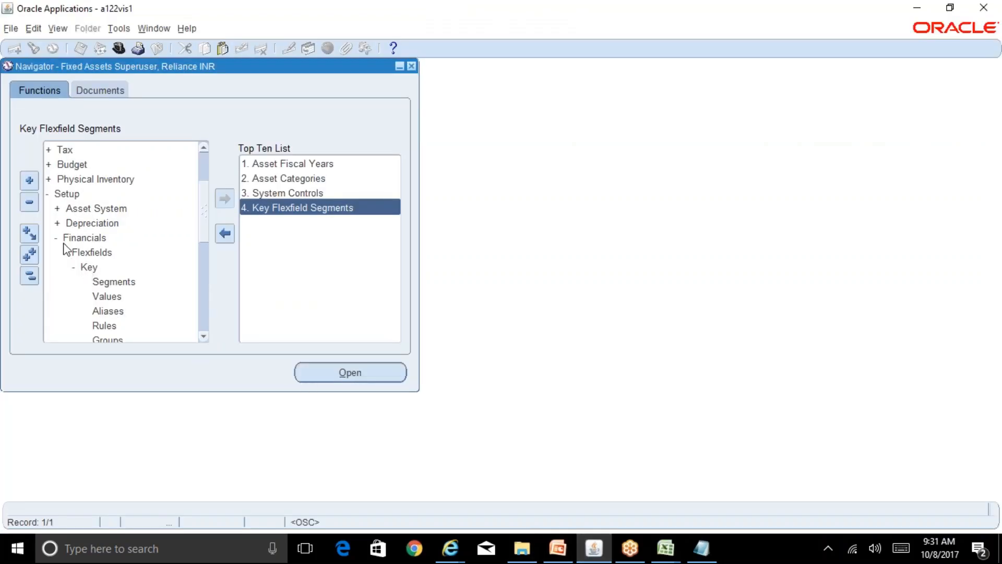
Open the Asset System Fiscal Years form and query the Reliance% fiscal year.
double_click(81, 210)
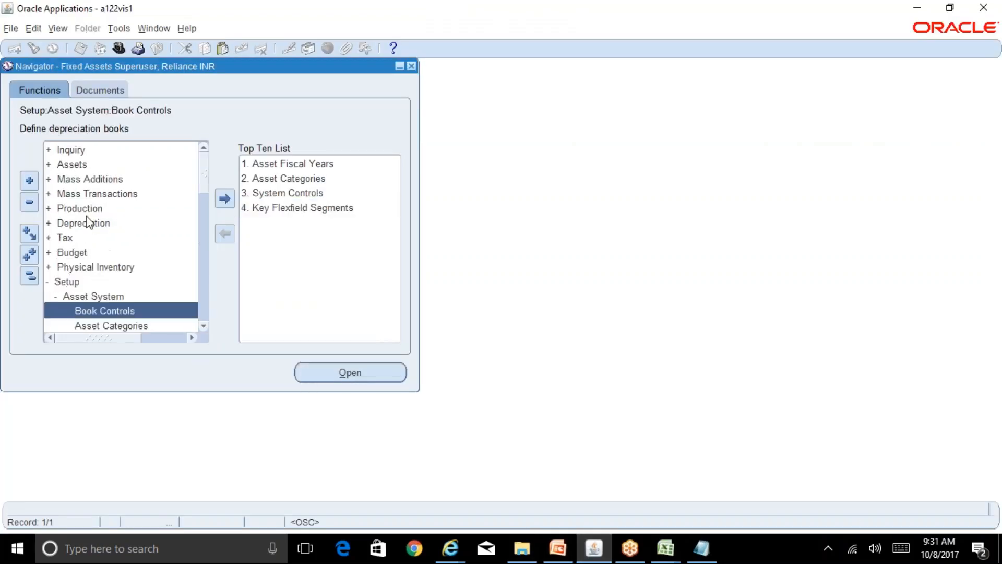
click(203, 326)
click(204, 326)
click(204, 326)
click(134, 296)
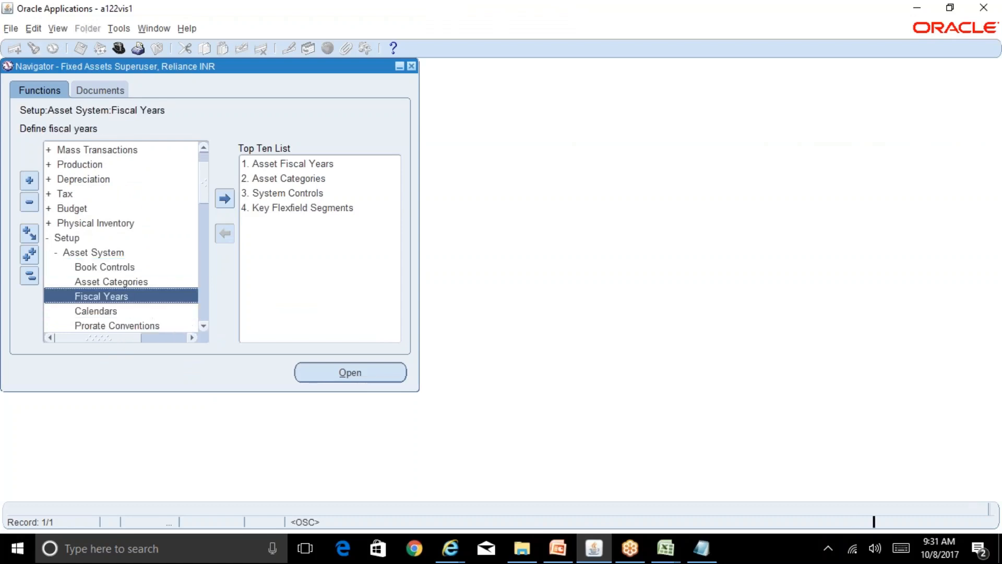
key(alt+Tab)
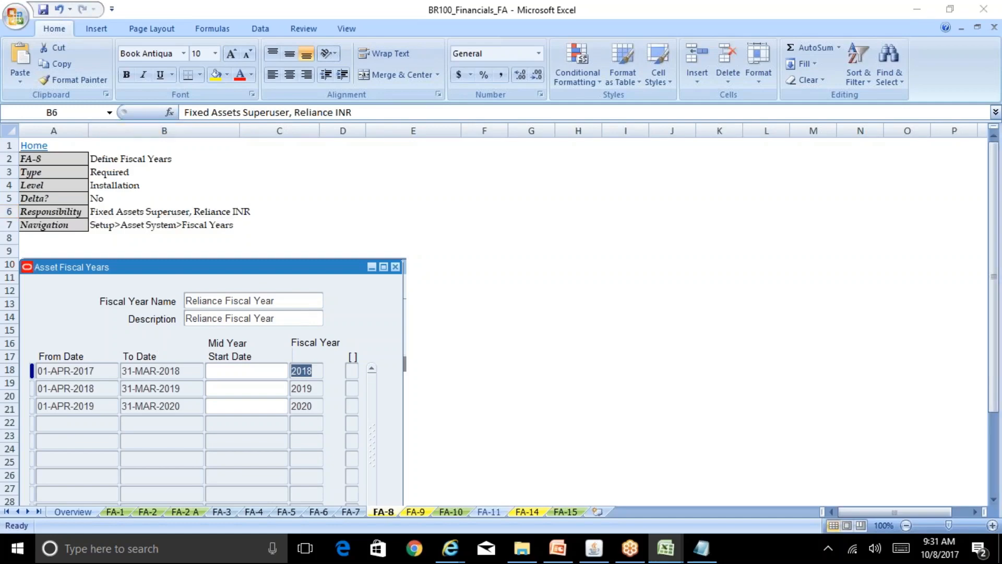
key(alt+Tab)
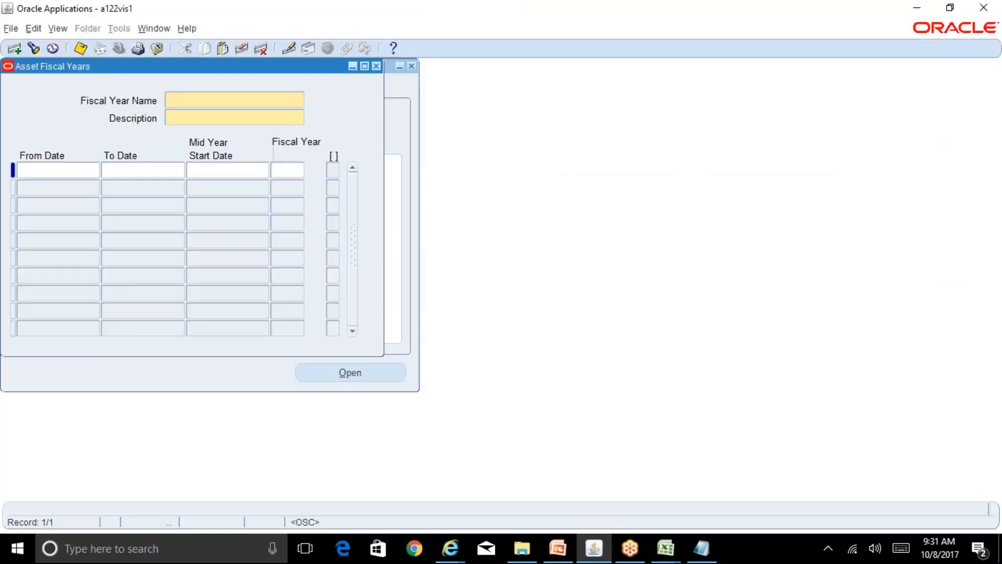
key(F11)
text(Reliance)
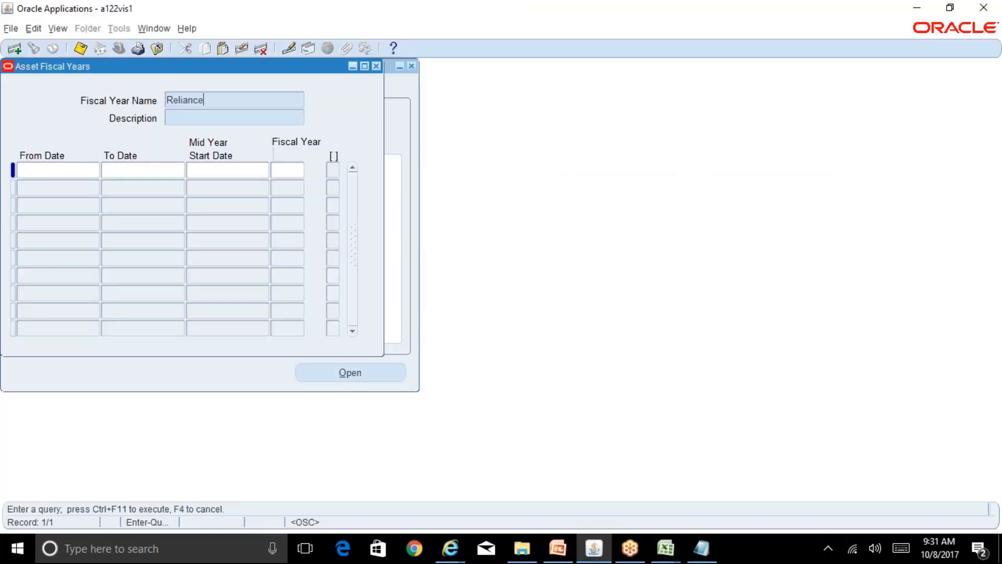
text(%)
key(ctrl+F11)
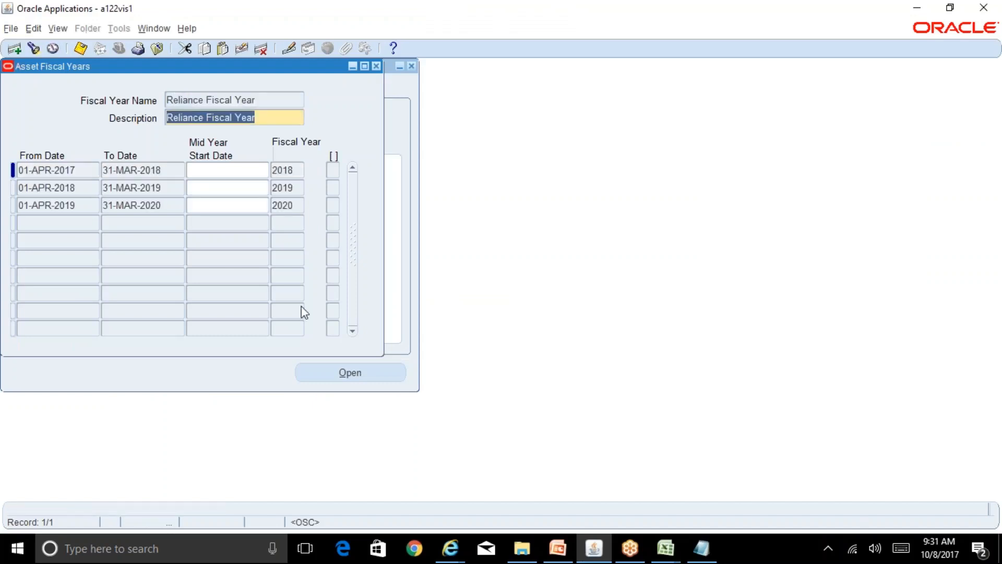
Review fiscal years 2018, 2019 and 2020, each running 01-APR to 31-MAR.
click(172, 173)
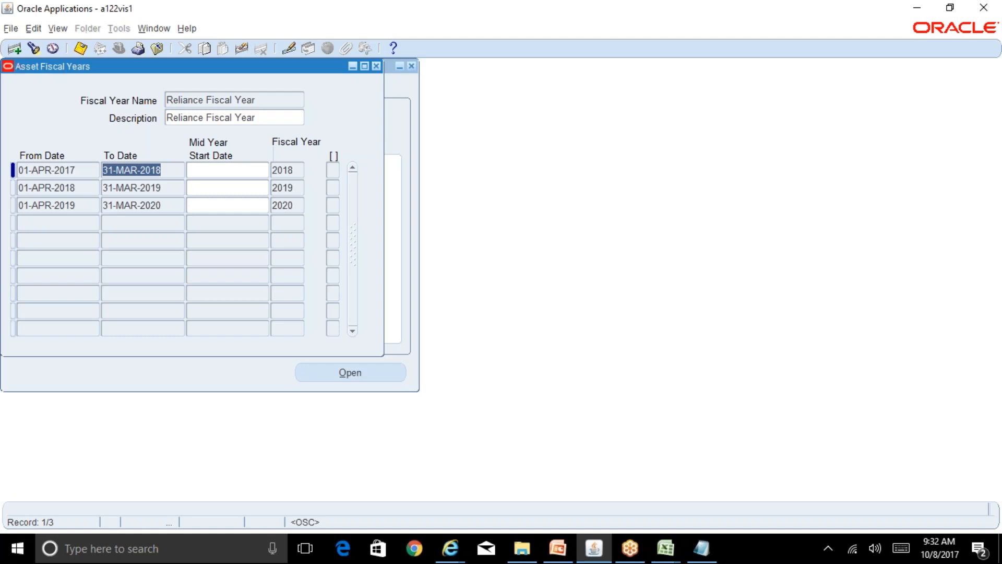
click(92, 171)
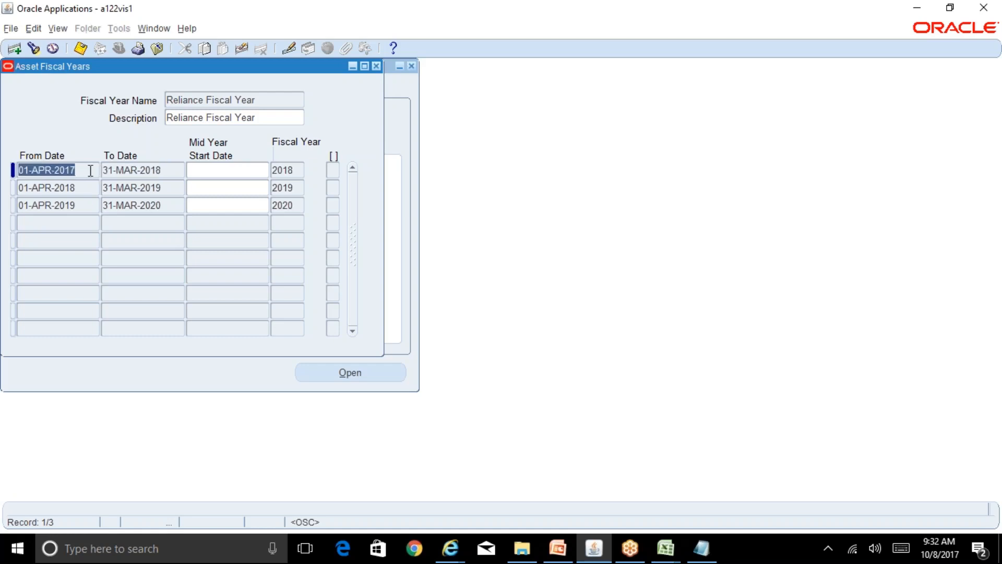
click(176, 171)
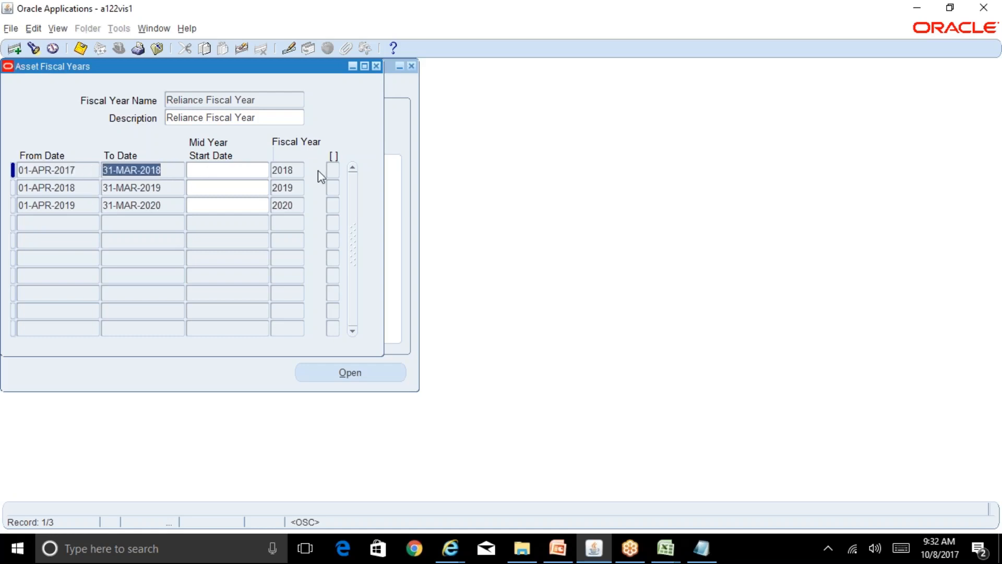
click(297, 171)
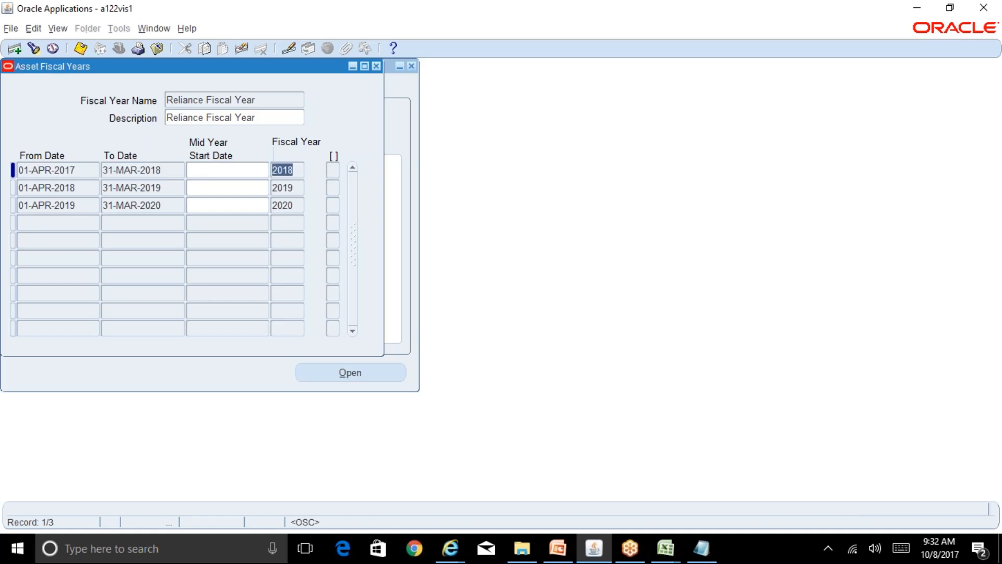
click(85, 188)
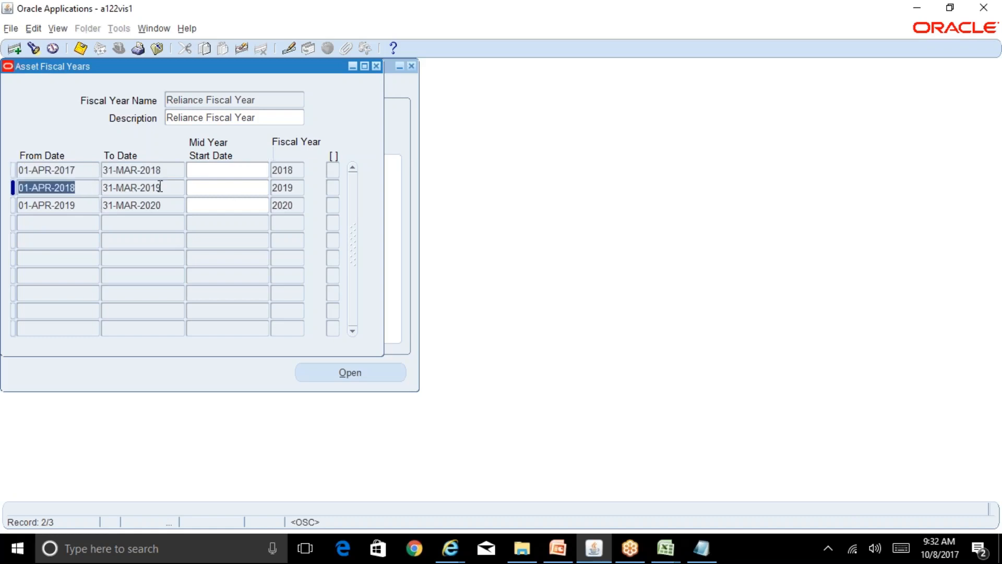
click(168, 188)
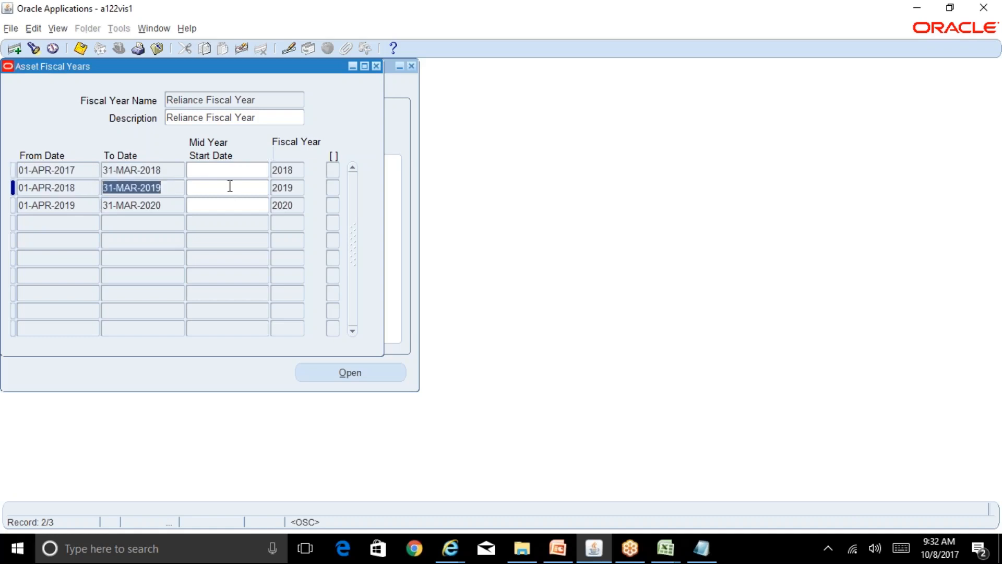
click(297, 187)
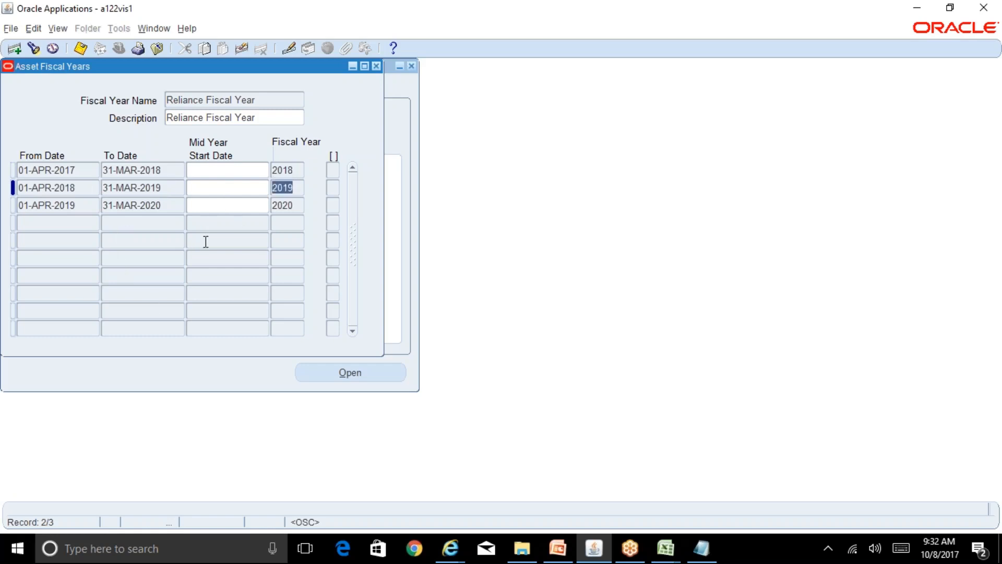
click(293, 204)
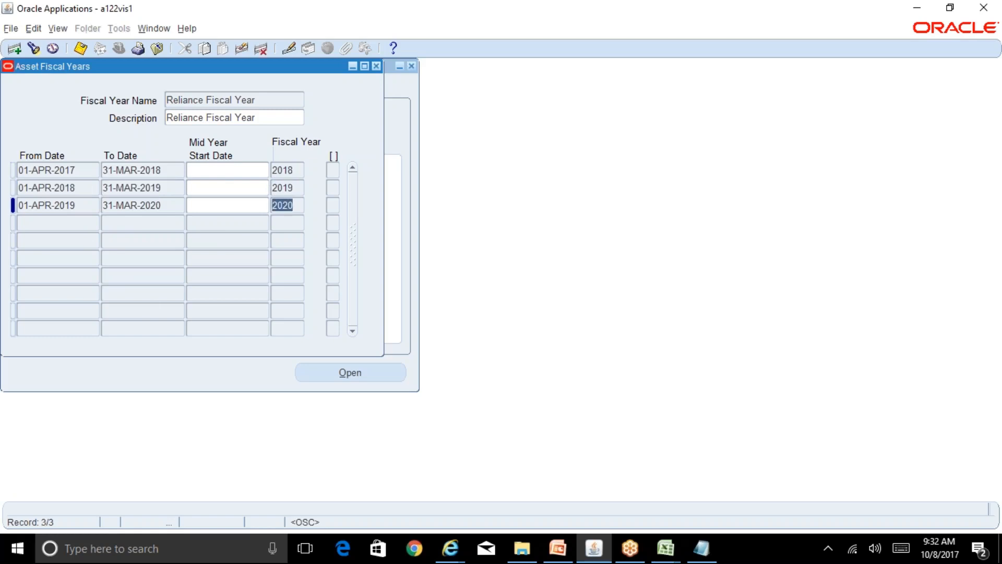
click(271, 98)
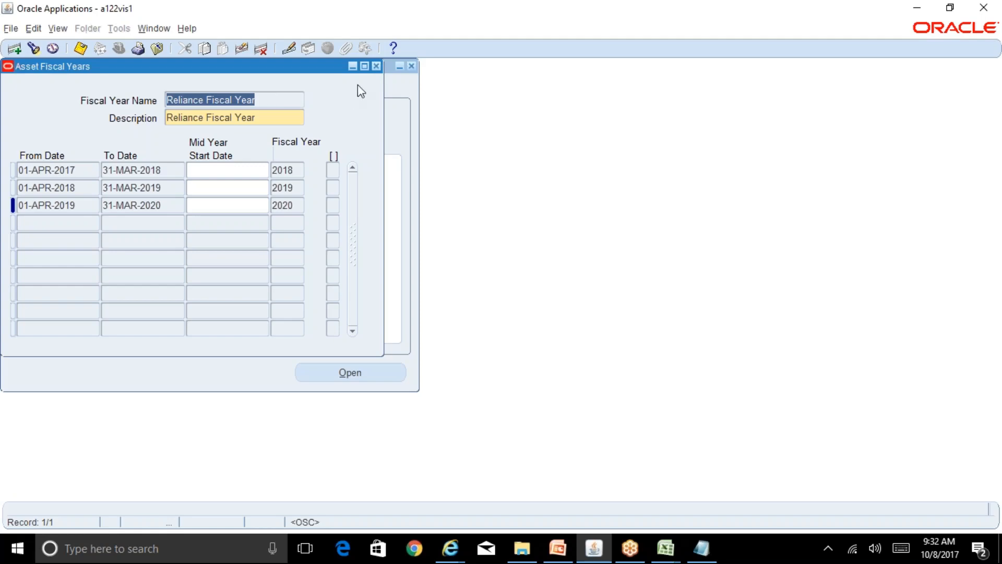
Close the Fiscal Years form and switch to the BR100_Financials_FA workbook.
click(376, 66)
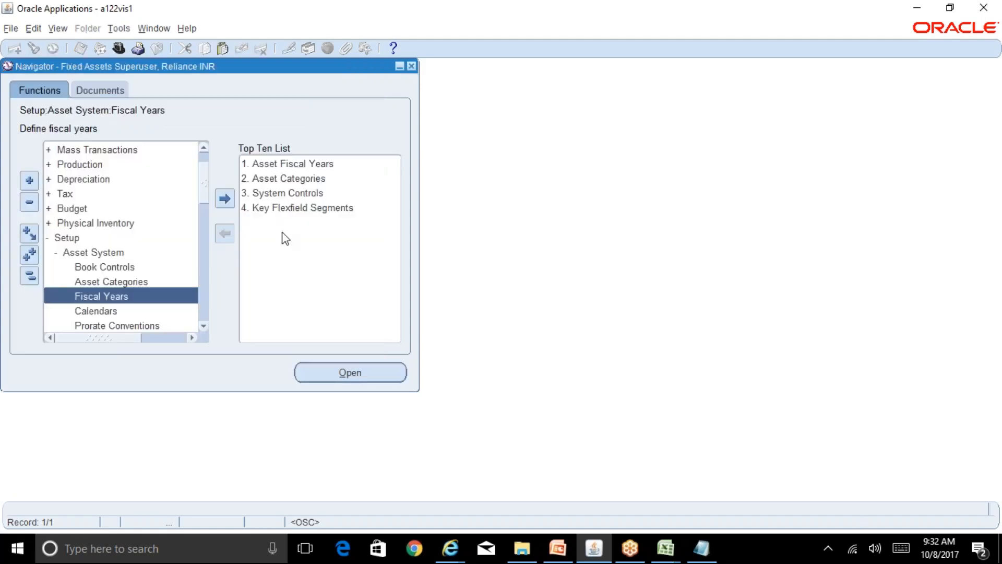
click(204, 326)
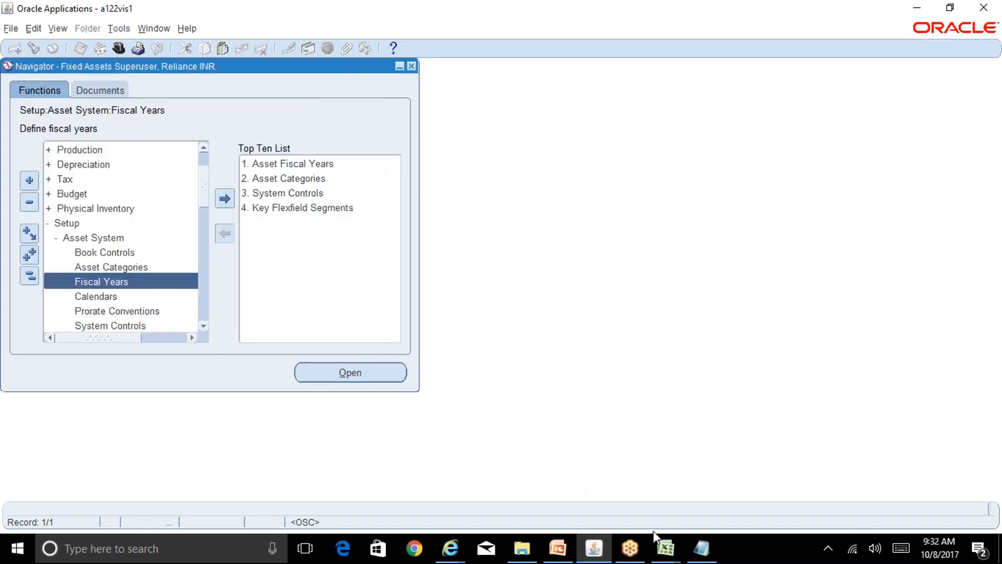
click(664, 548)
click(617, 504)
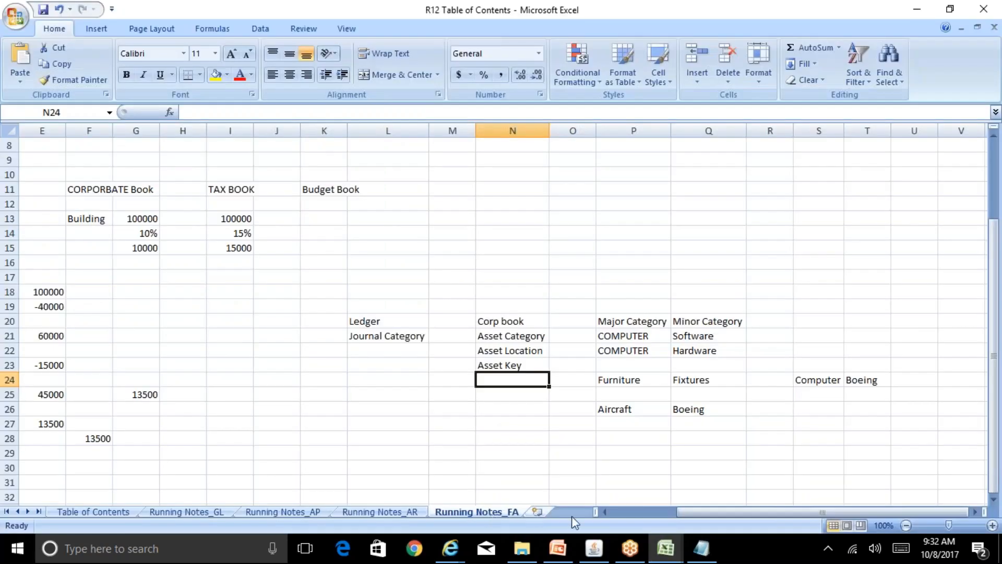
mouse_move(670, 556)
click(722, 487)
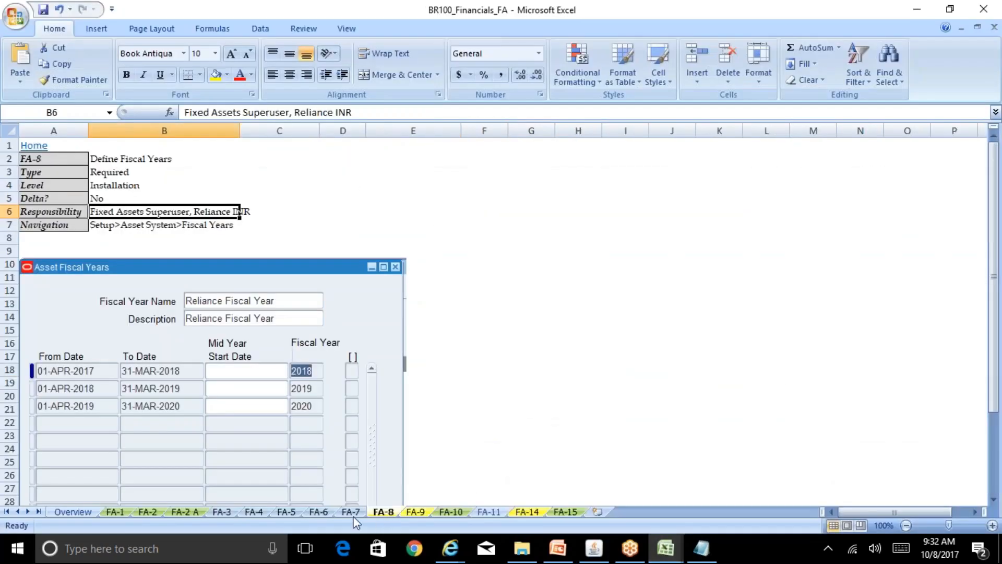
Check the Calendars navigation path on sheet FA-9, then open Oracle's Asset Calendars form.
click(416, 512)
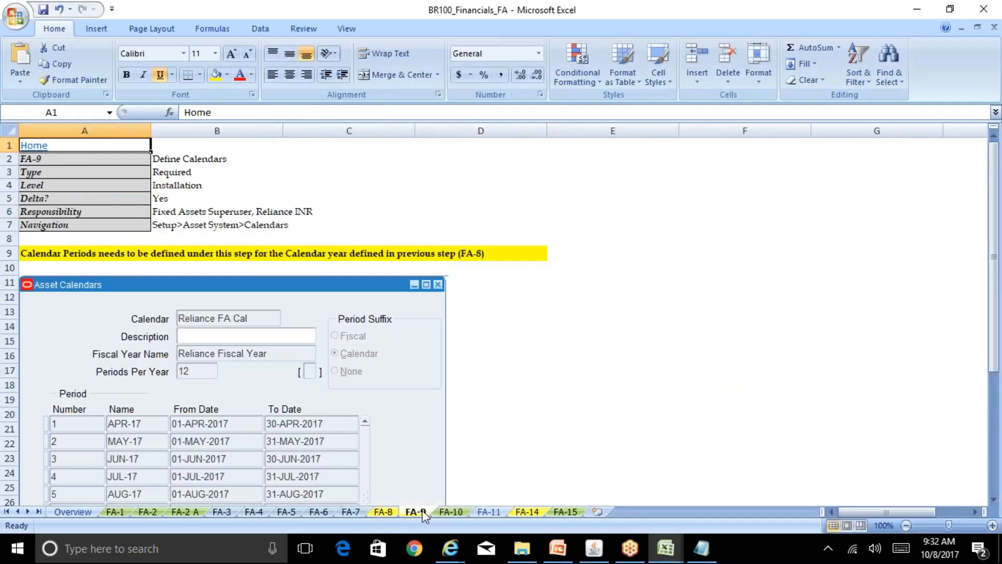
click(187, 225)
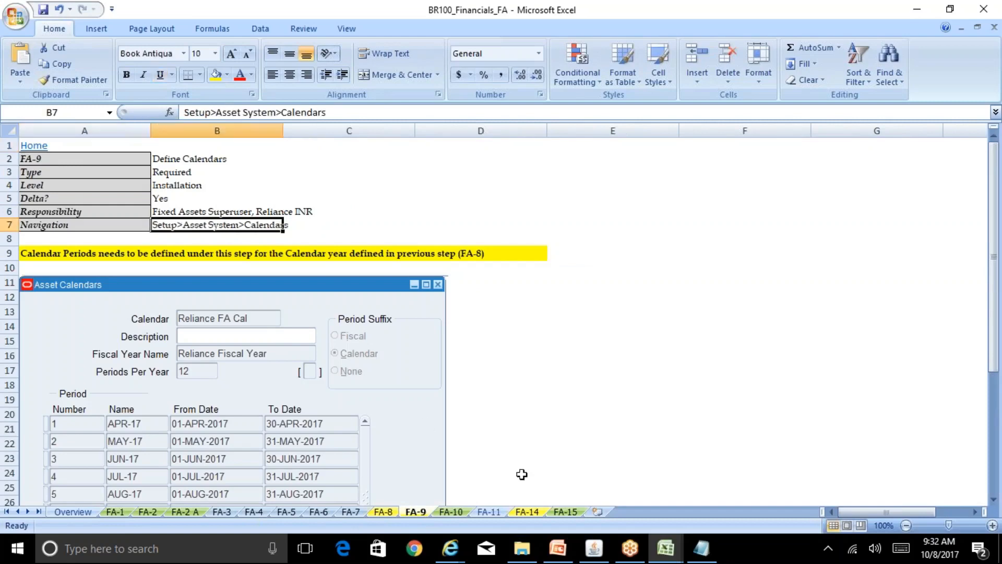
click(594, 548)
double_click(130, 294)
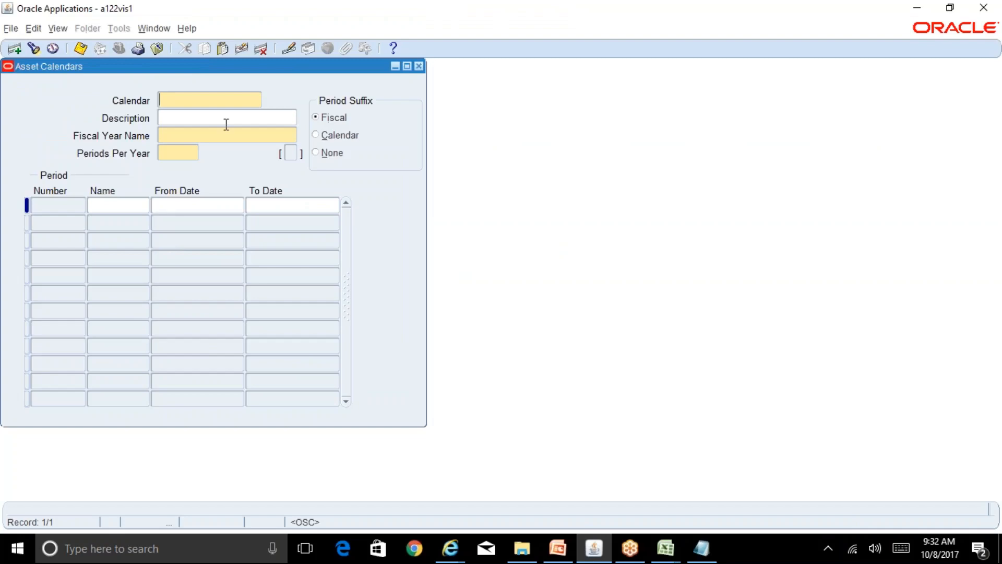
Glance at the Excel workbooks, then query the calendar Rel%FA%Cal% in Asset Calendars.
click(667, 548)
click(633, 513)
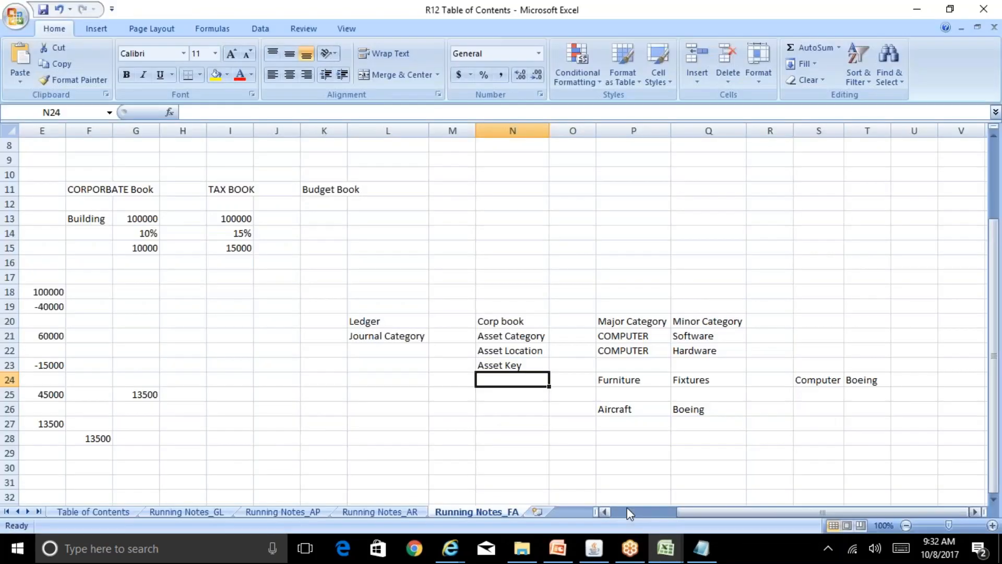
click(729, 517)
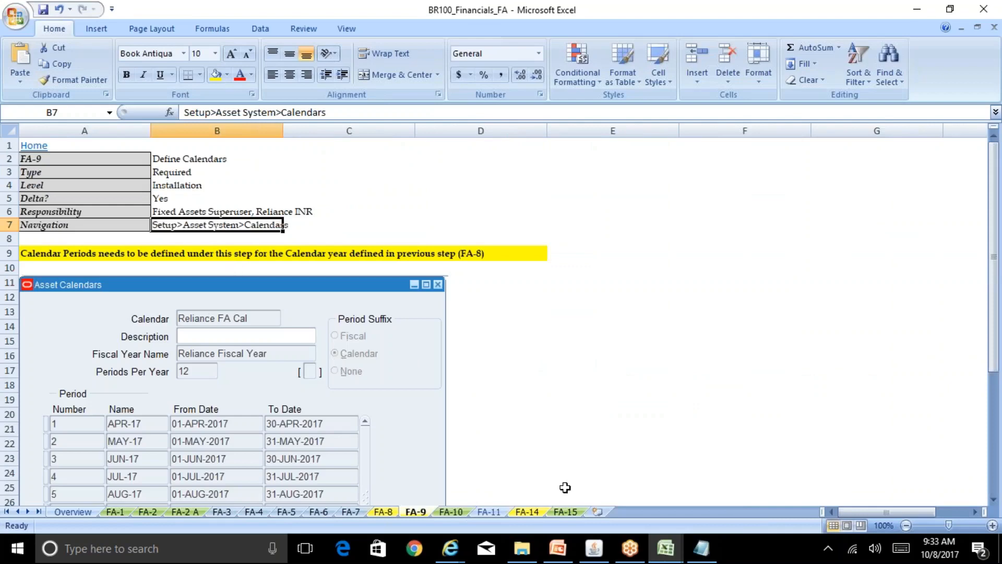
click(593, 548)
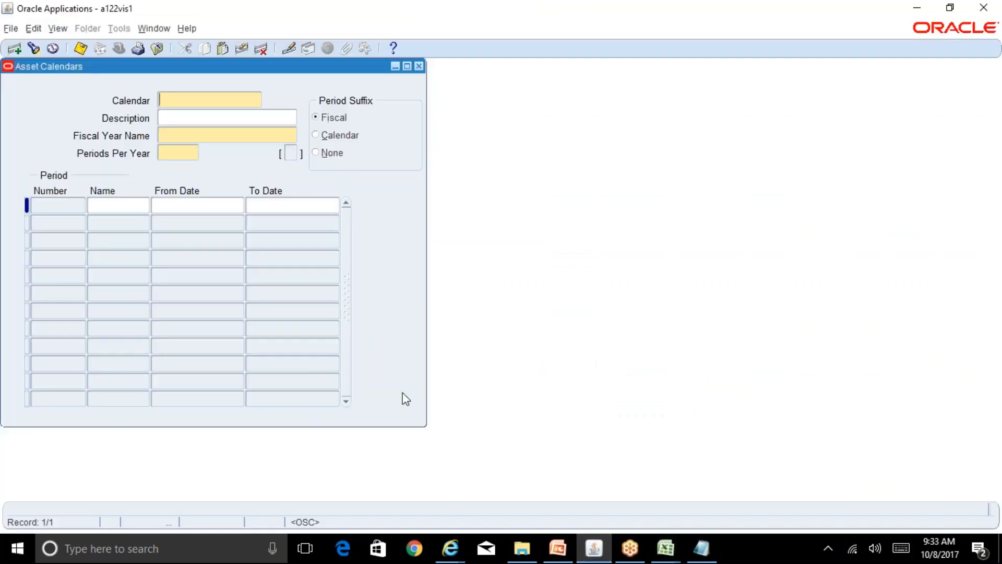
key(F11)
text(Rel%FA%Cal%)
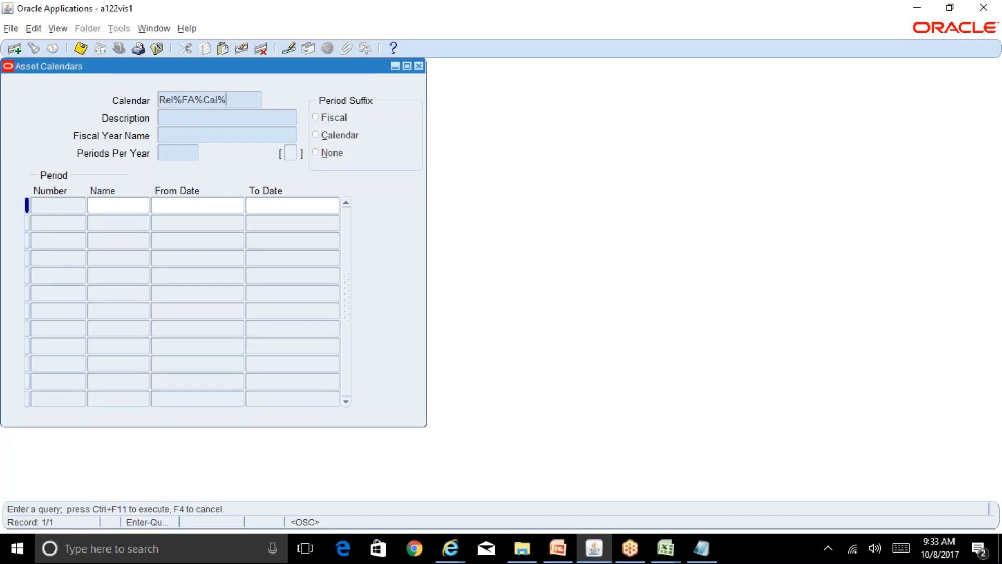
key(ctrl+F11)
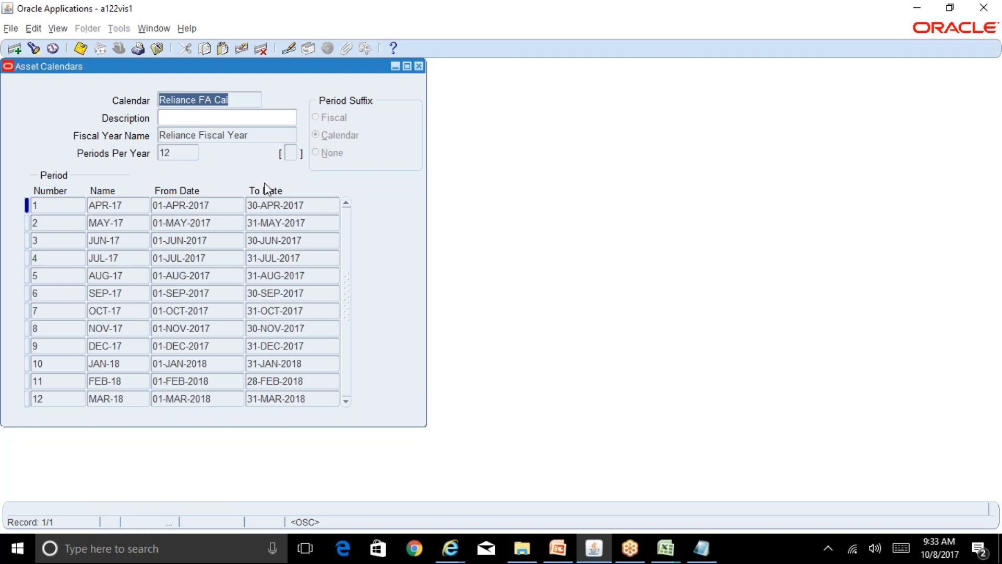
Inspect the linked fiscal year, periods per year and the first two periods' dates.
double_click(248, 138)
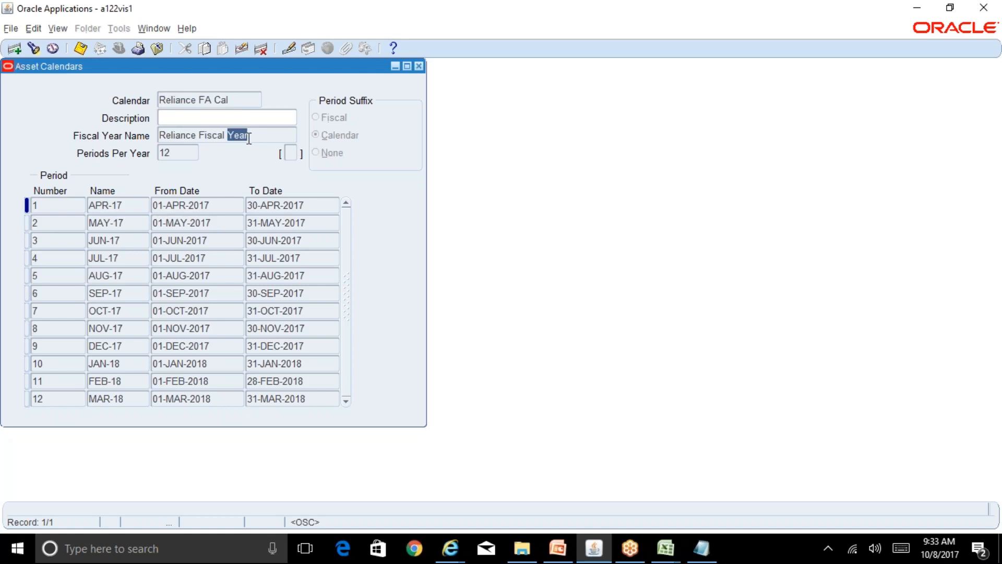
key(Tab)
click(223, 205)
click(319, 206)
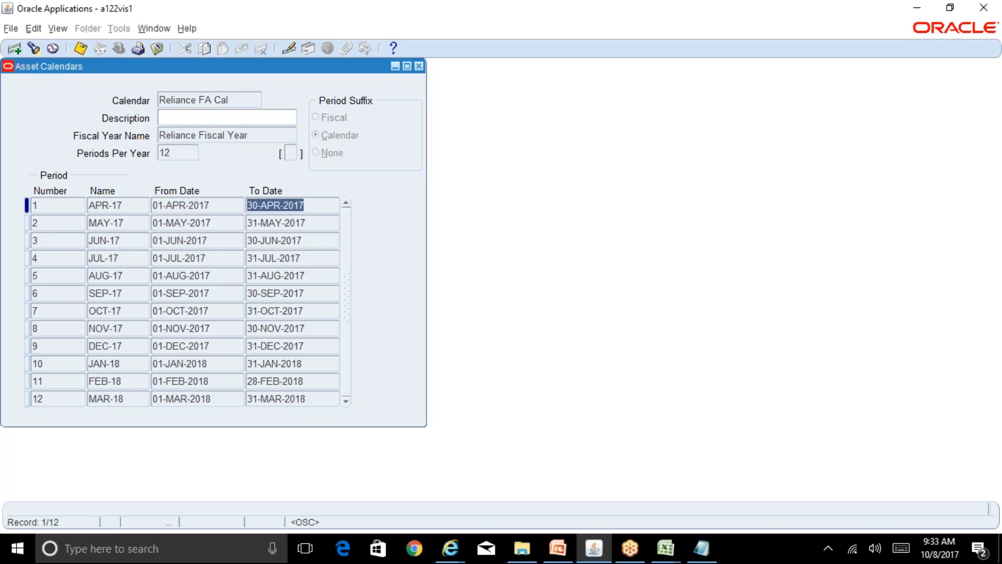
click(230, 220)
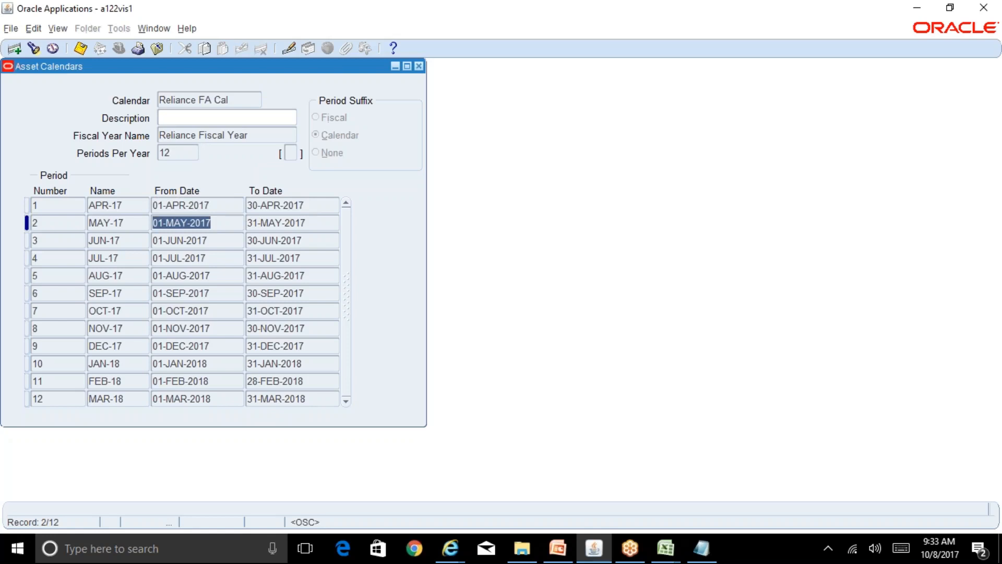
Check the April through August period dates and the final 31-MAR-2018 end date.
click(226, 206)
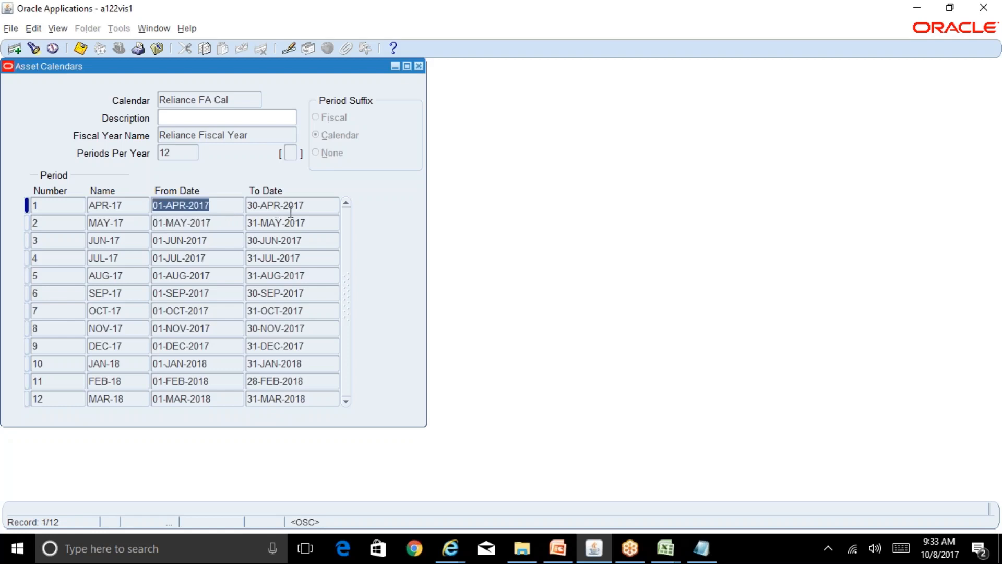
click(319, 207)
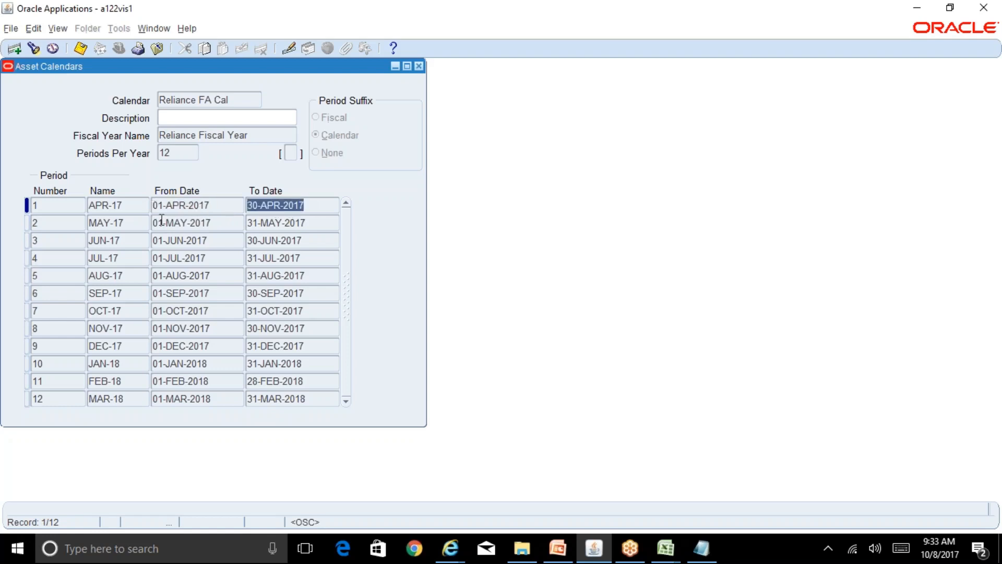
click(179, 225)
click(194, 242)
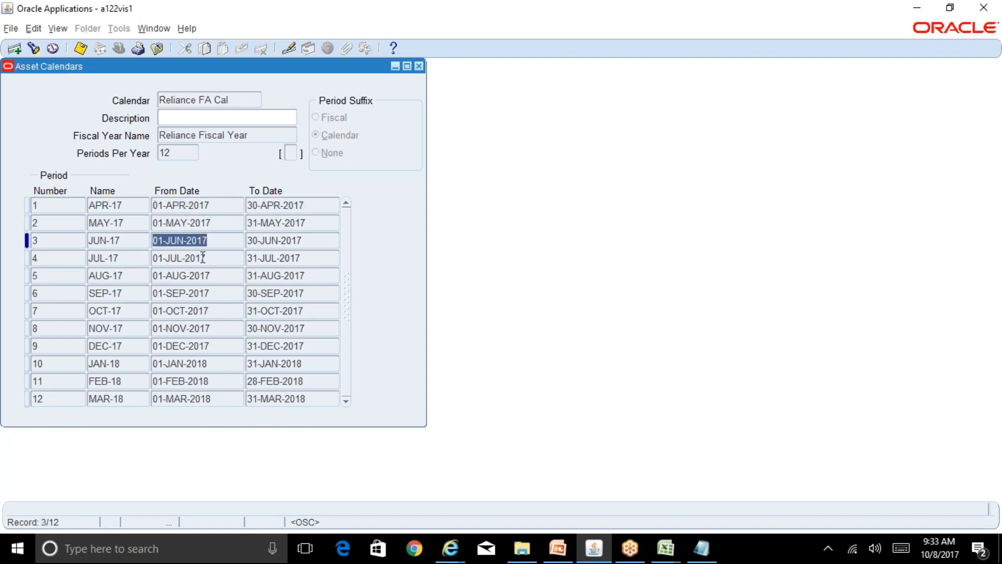
click(202, 257)
click(211, 278)
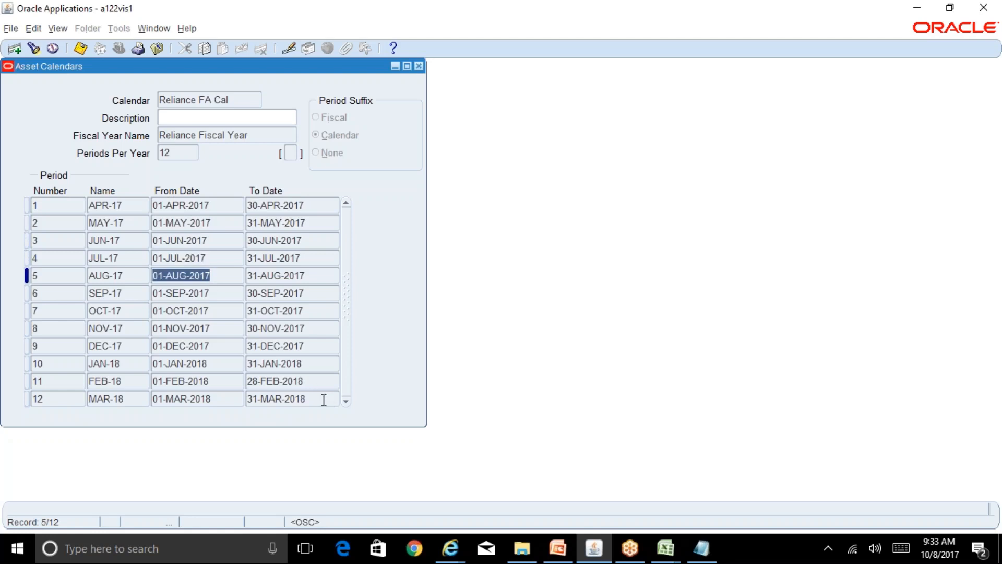
click(324, 398)
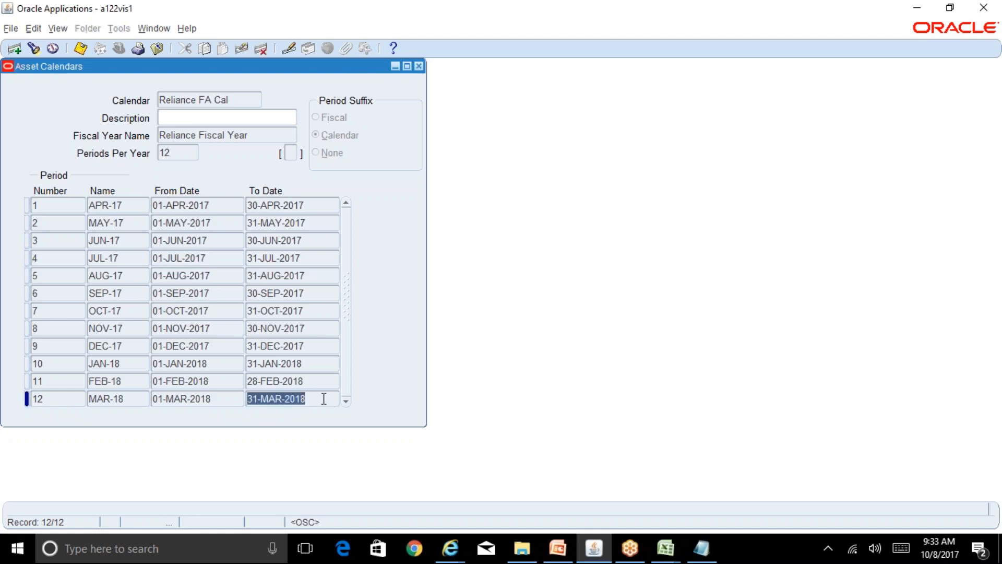
click(666, 548)
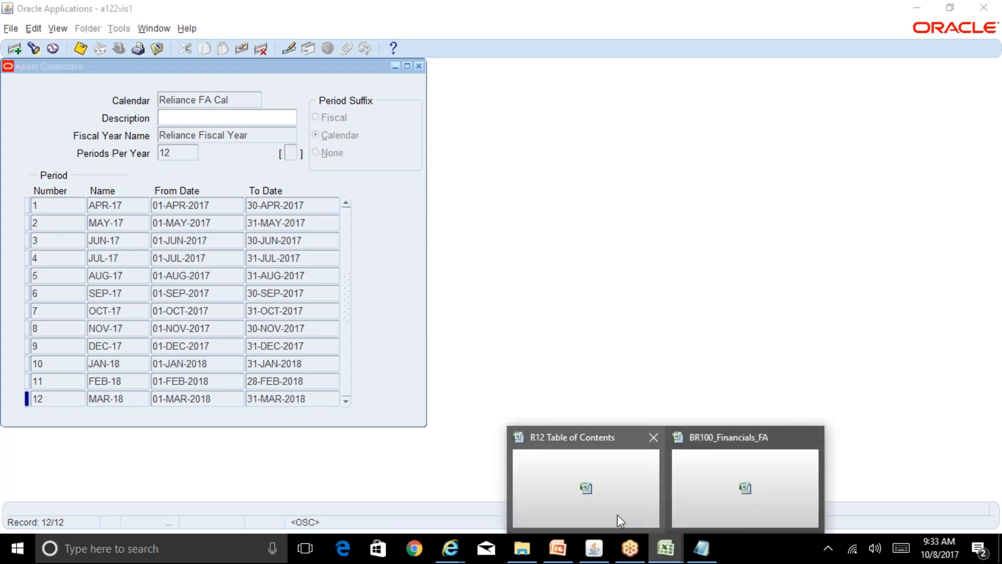
click(617, 515)
mouse_move(662, 553)
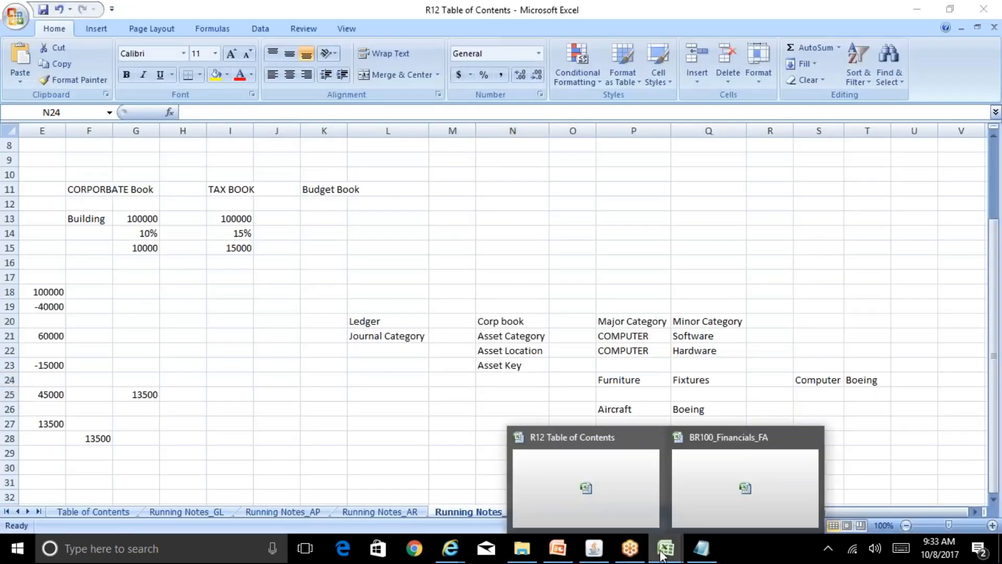
click(729, 506)
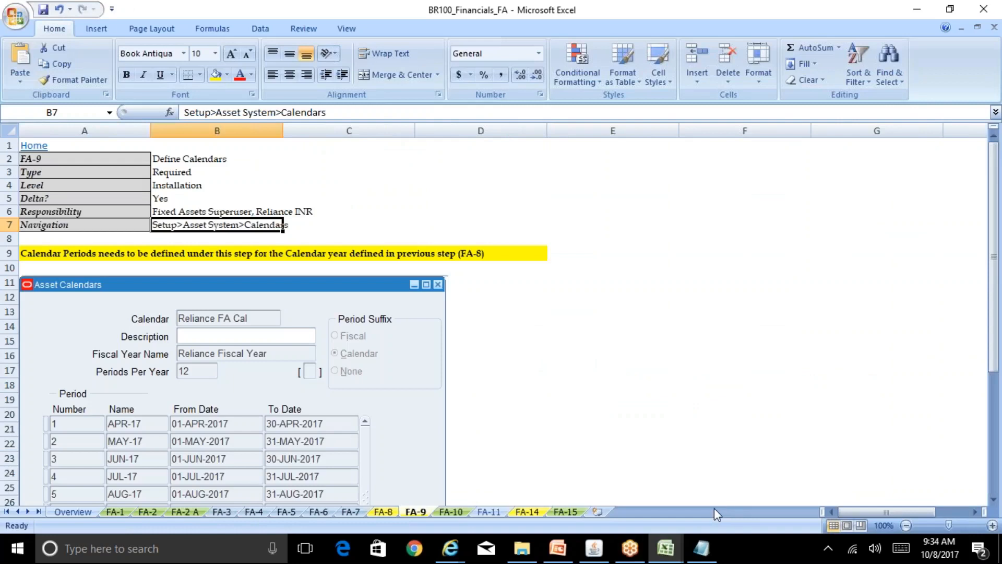
click(453, 511)
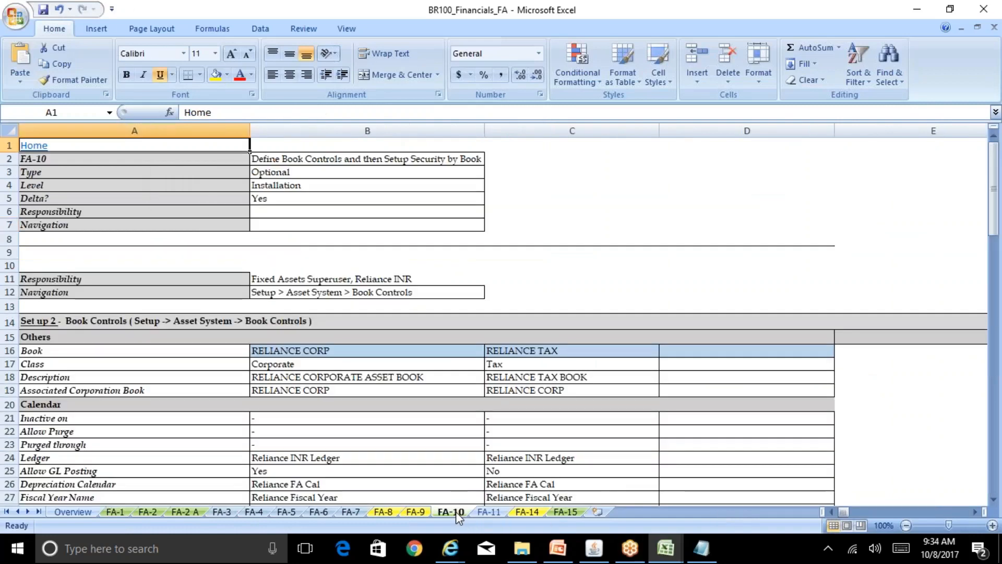
click(417, 511)
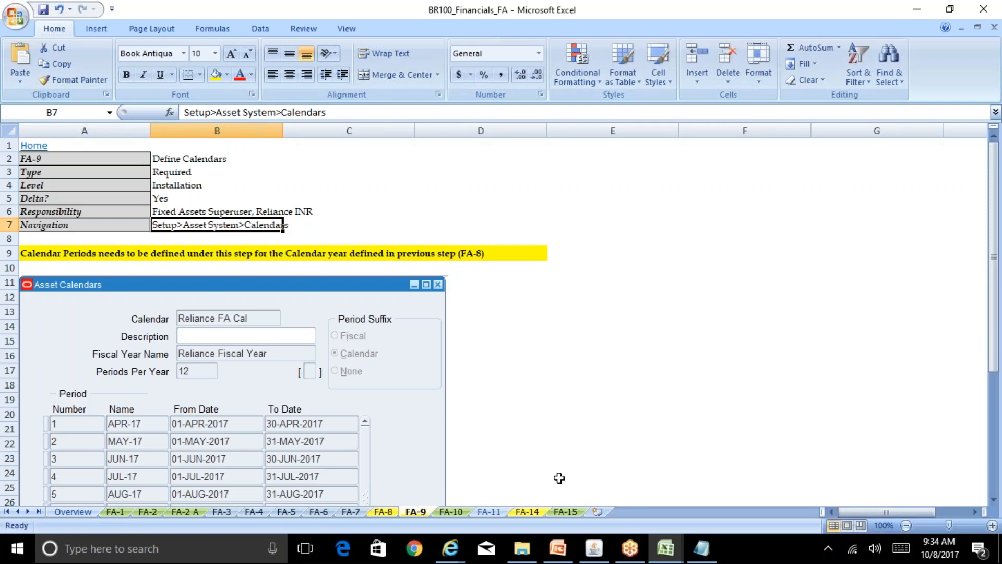
click(595, 548)
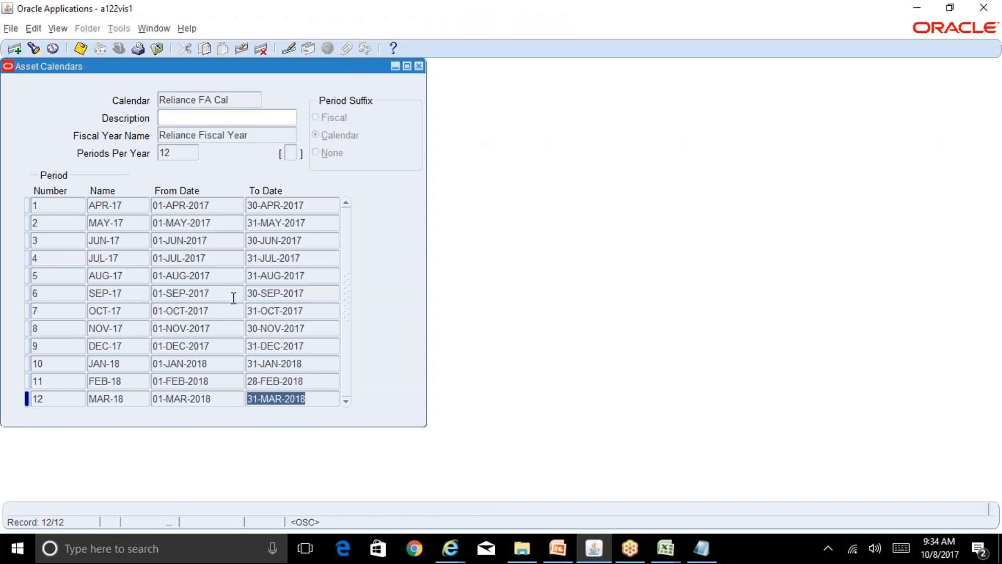
Select period name APR-17, then bring the BR100_Financials_FA workbook's FA-9 sheet forward.
click(131, 205)
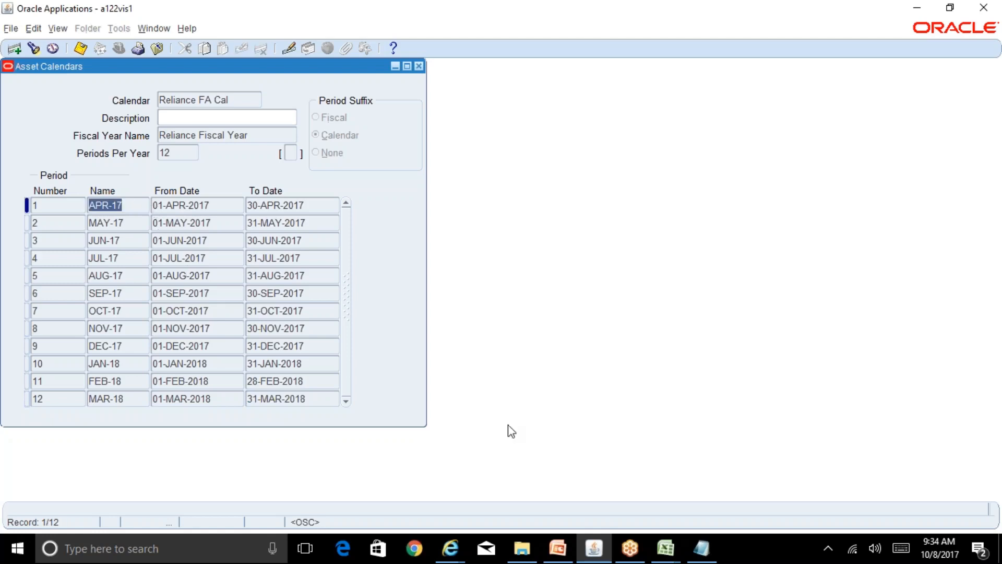
mouse_move(669, 551)
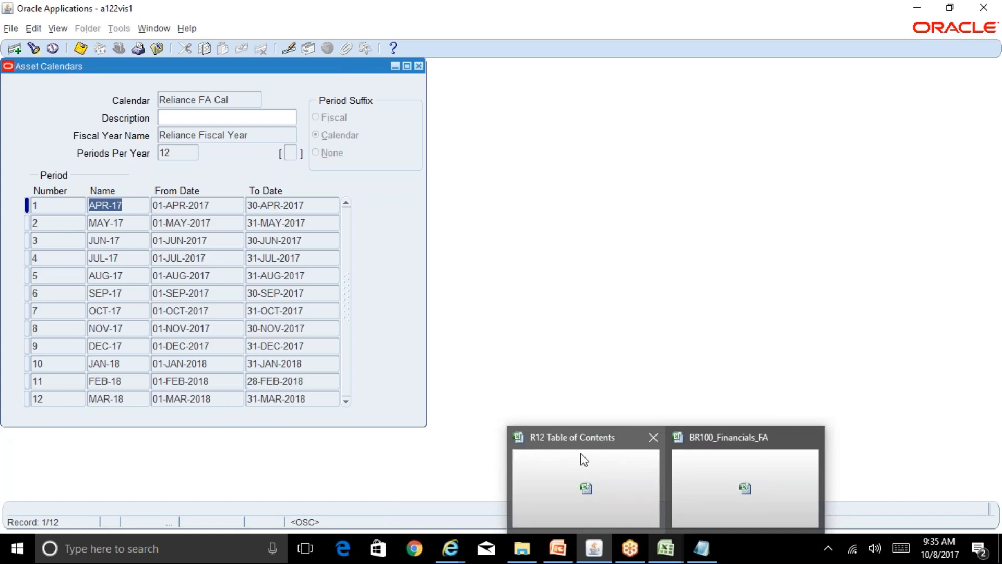
click(731, 467)
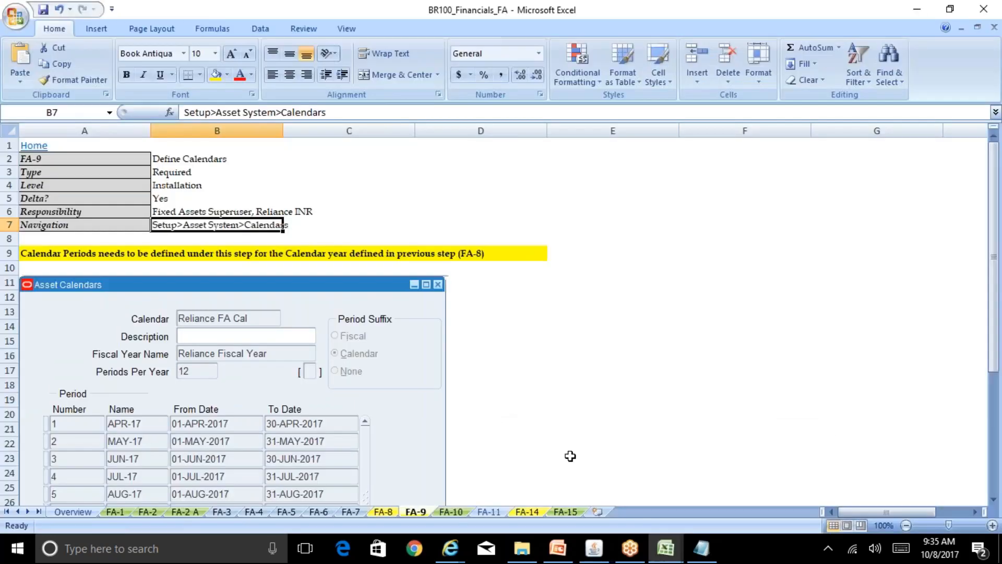
Flip between the FA-10, FA-8 and FA-9 sheets, settling on FA-10 Book Controls.
click(445, 511)
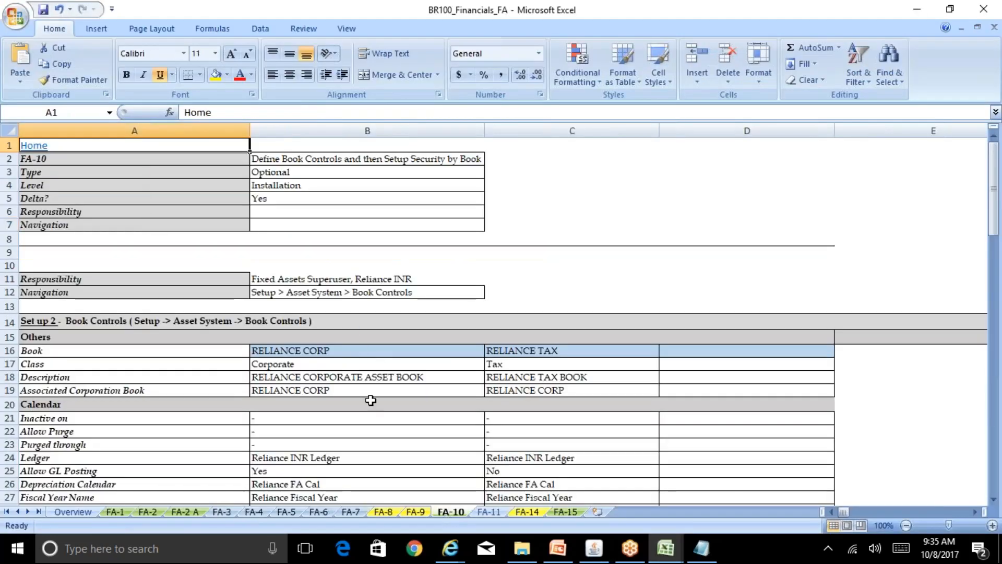
click(384, 511)
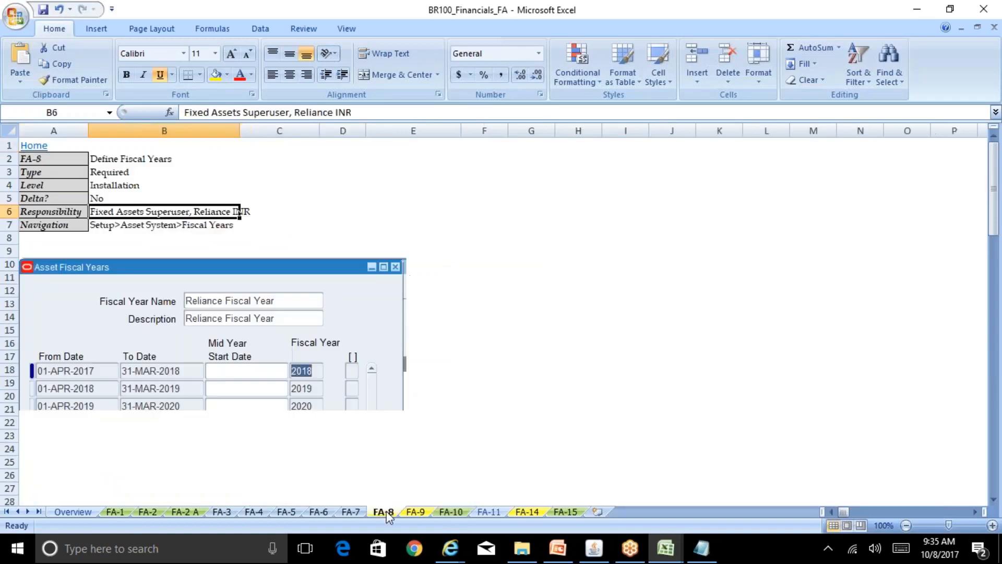
click(416, 511)
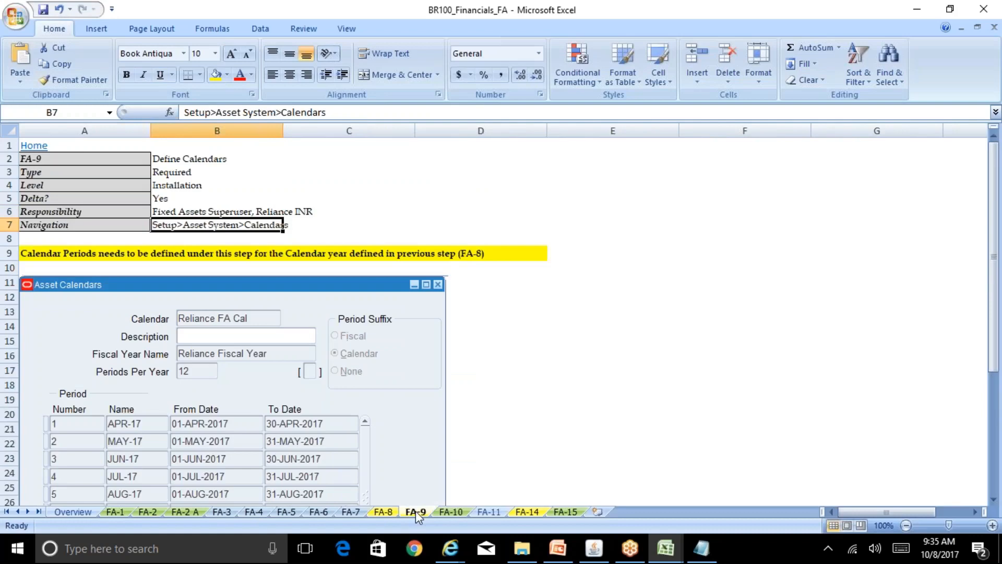
click(450, 512)
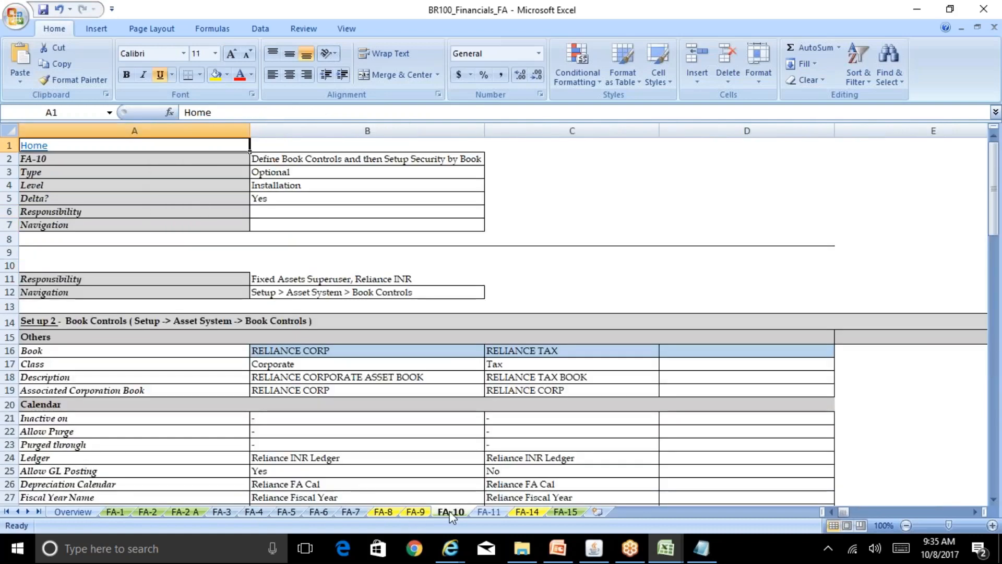
Check the RELIANCE CORP and RELIANCE TAX book names and Book Controls path, then return to Oracle.
click(349, 352)
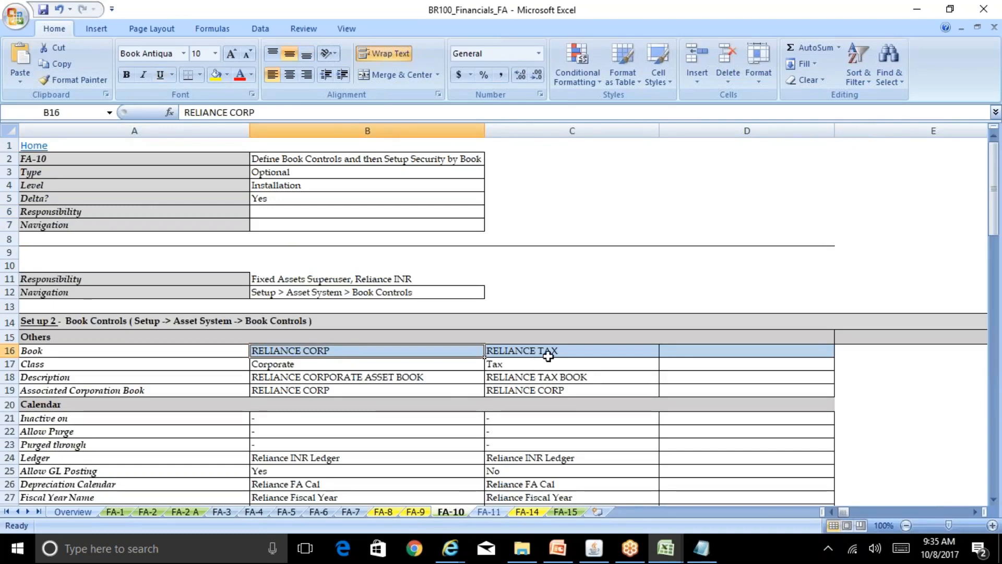
click(548, 357)
click(353, 350)
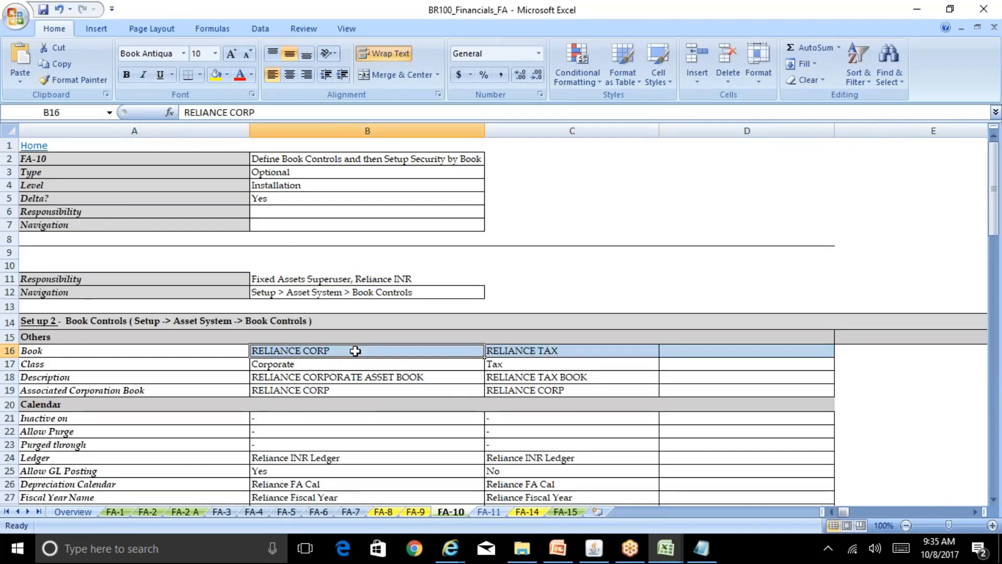
click(297, 295)
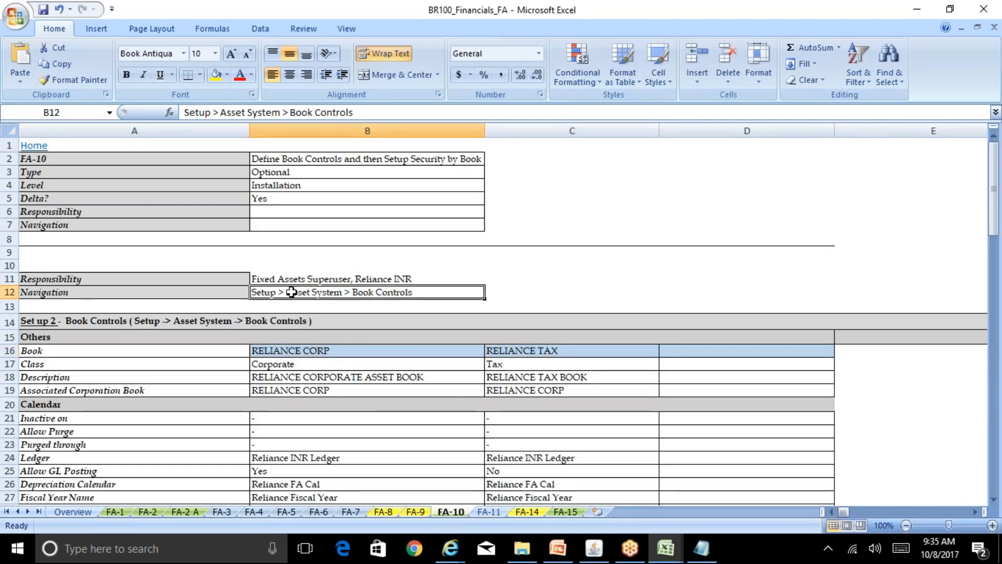
click(332, 350)
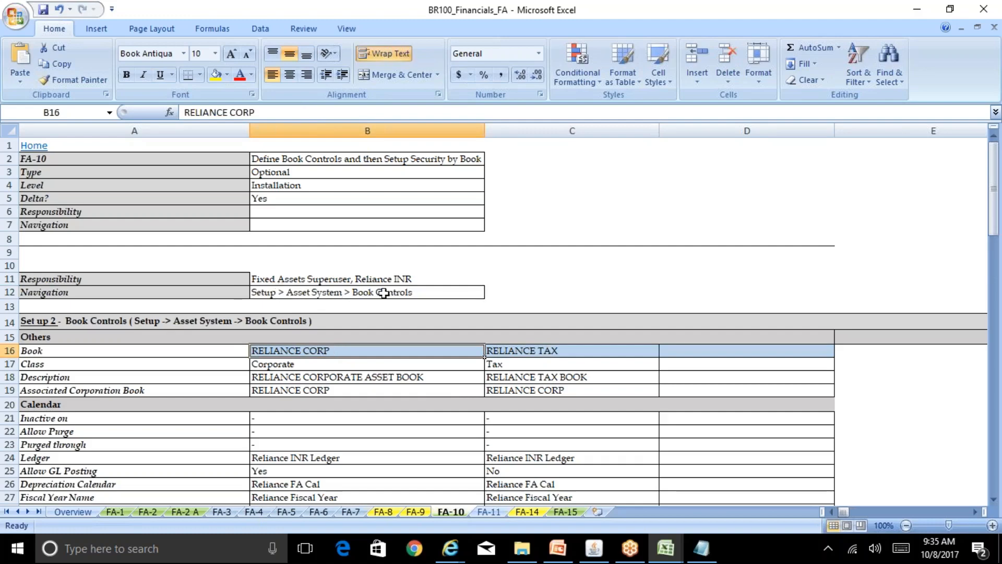
key(alt+Tab)
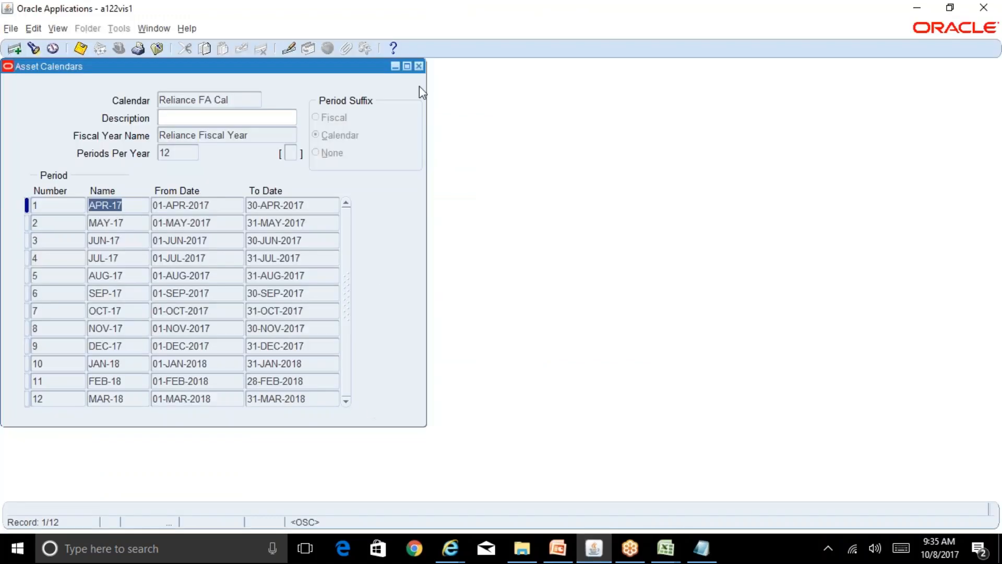
Close Asset Calendars and open Book Controls from Setup > Asset System in query mode.
click(418, 66)
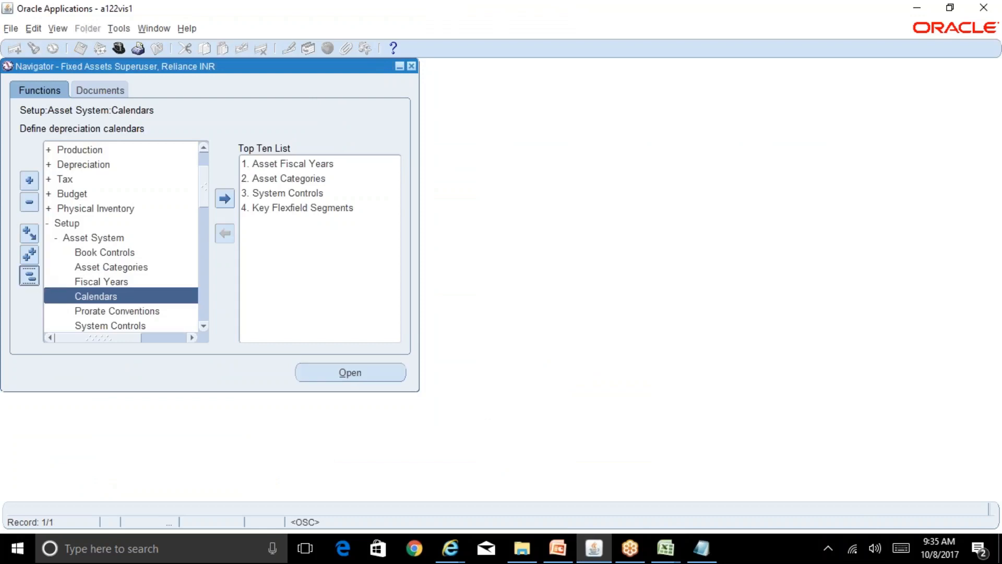
click(29, 276)
double_click(82, 280)
double_click(94, 295)
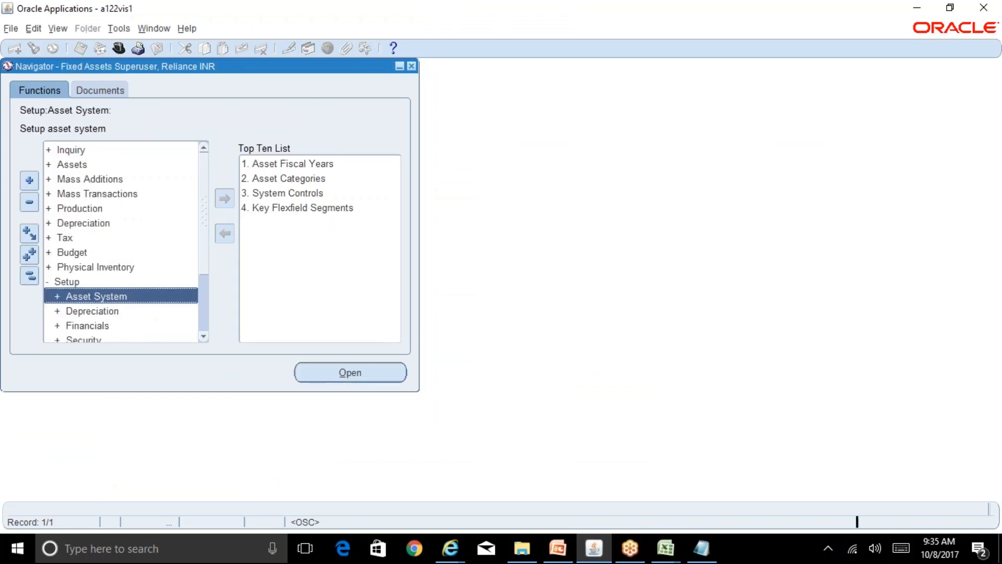
double_click(111, 310)
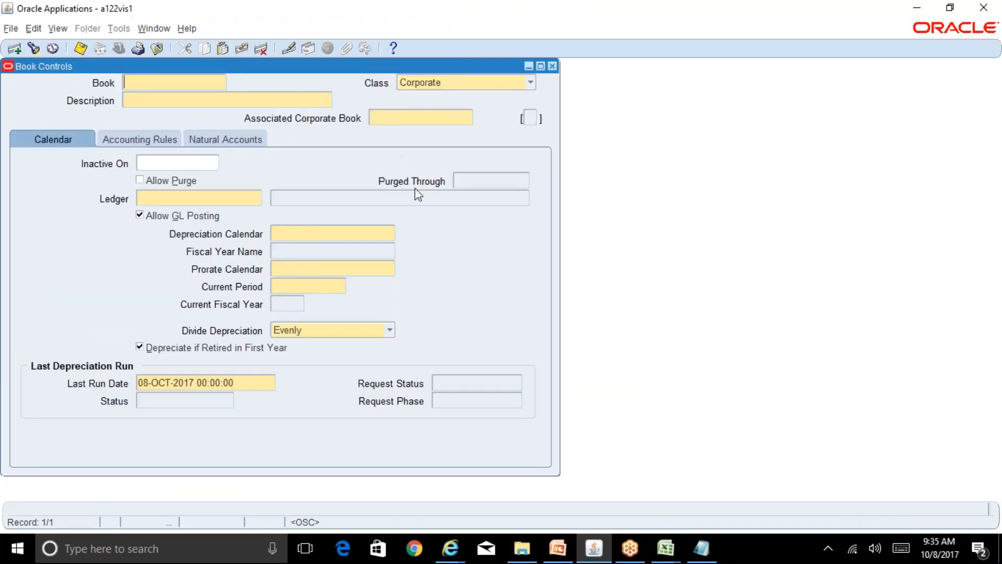
key(F11)
Copy RELIANCE CORP from the Excel workbook and paste it into the Book field.
key(alt+Tab)
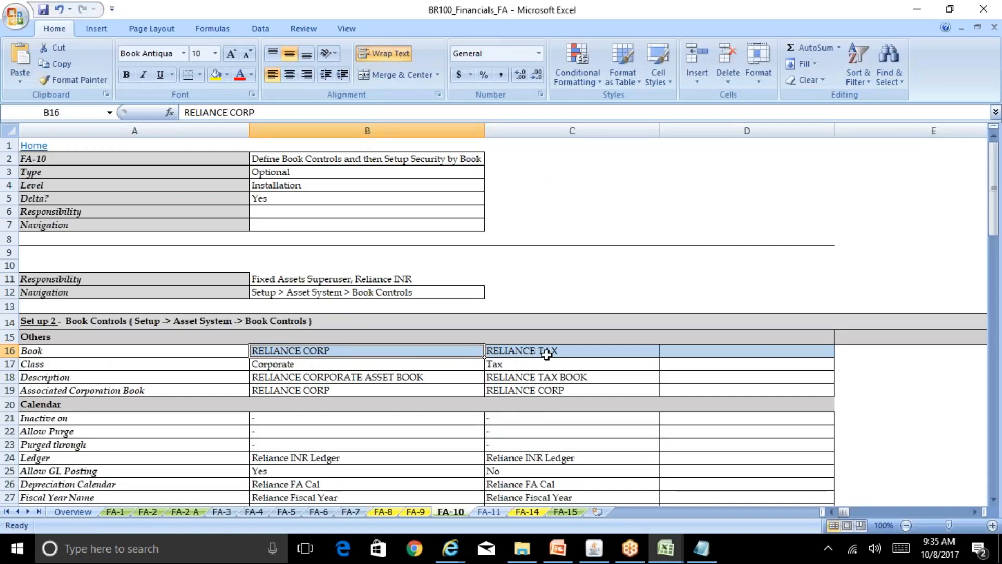
drag(267, 113, 183, 113)
key(ctrl+c)
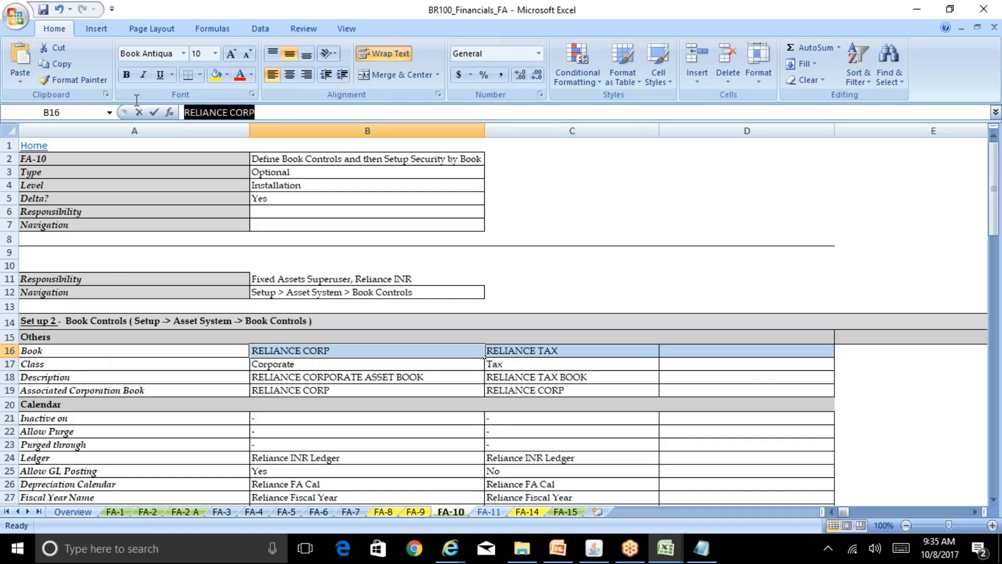
click(598, 555)
key(ctrl+v)
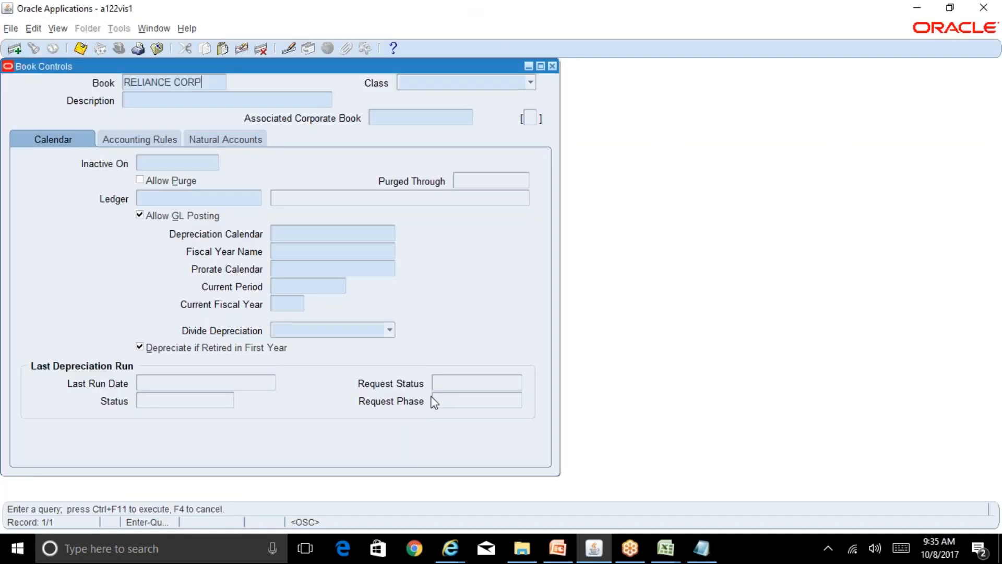
Query the RELIANCE CORP book, discard a blank new record, and list the Corporate, Tax, Budget classes.
key(ctrl+F11)
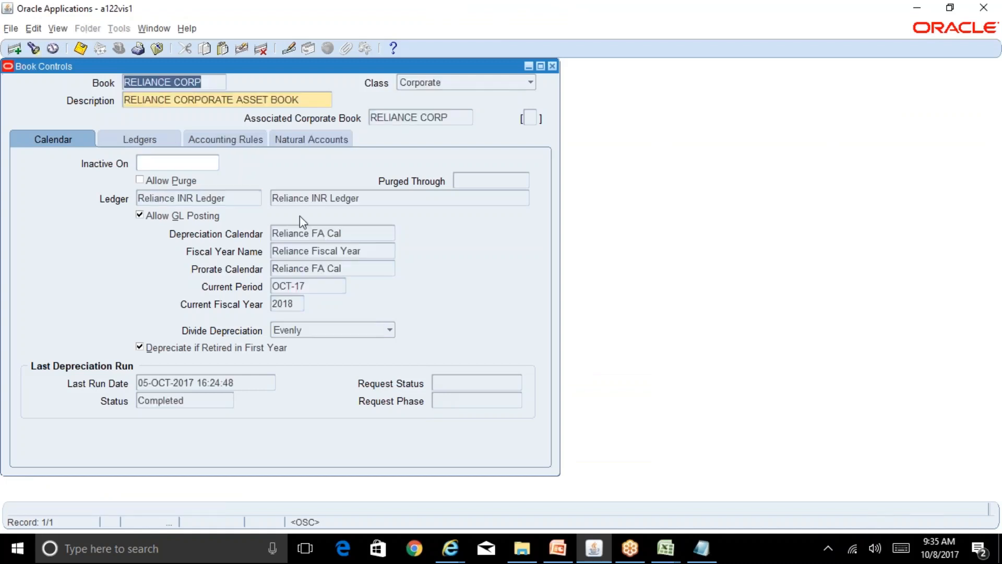
click(14, 48)
key(alt+e)
key(r)
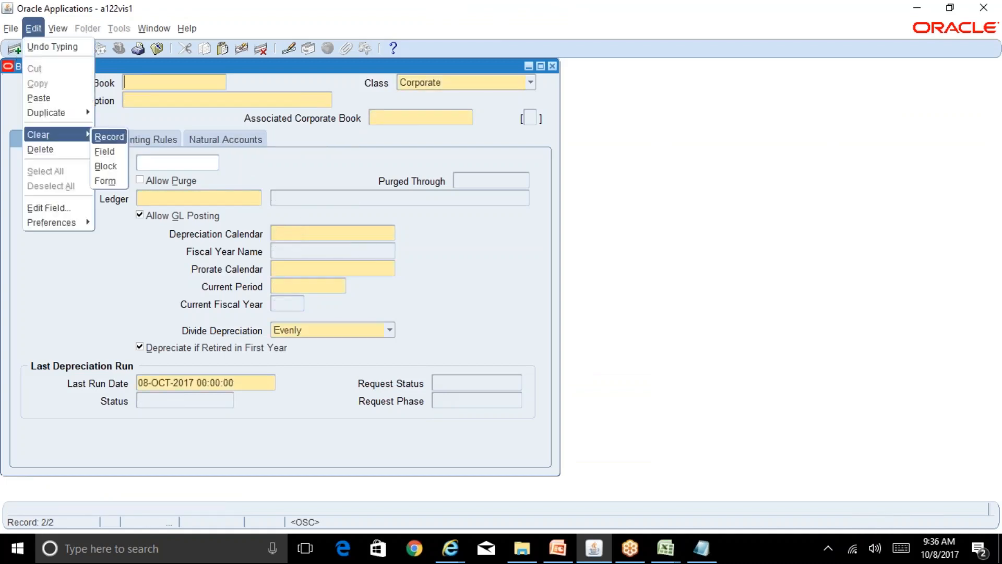
key(Return)
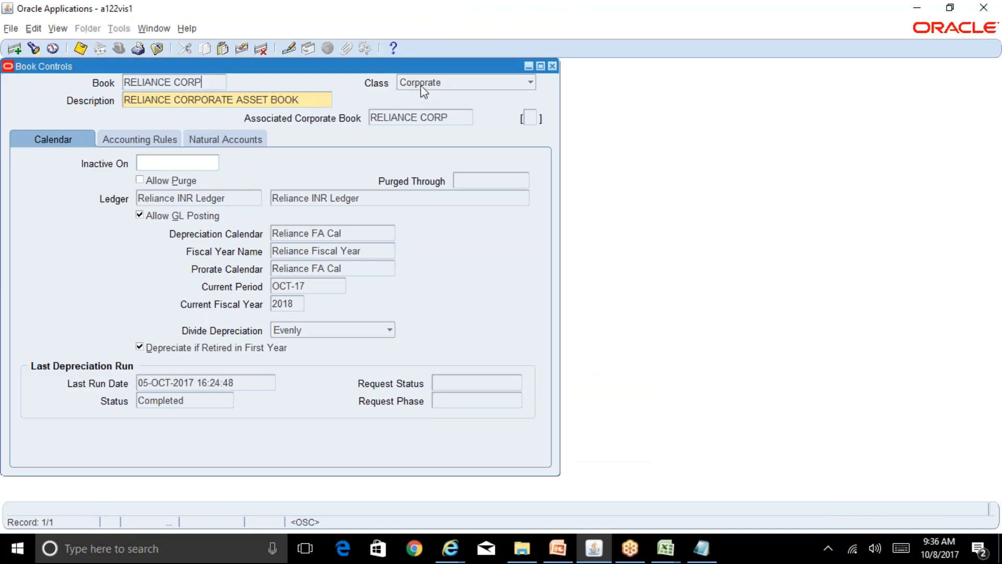
click(435, 84)
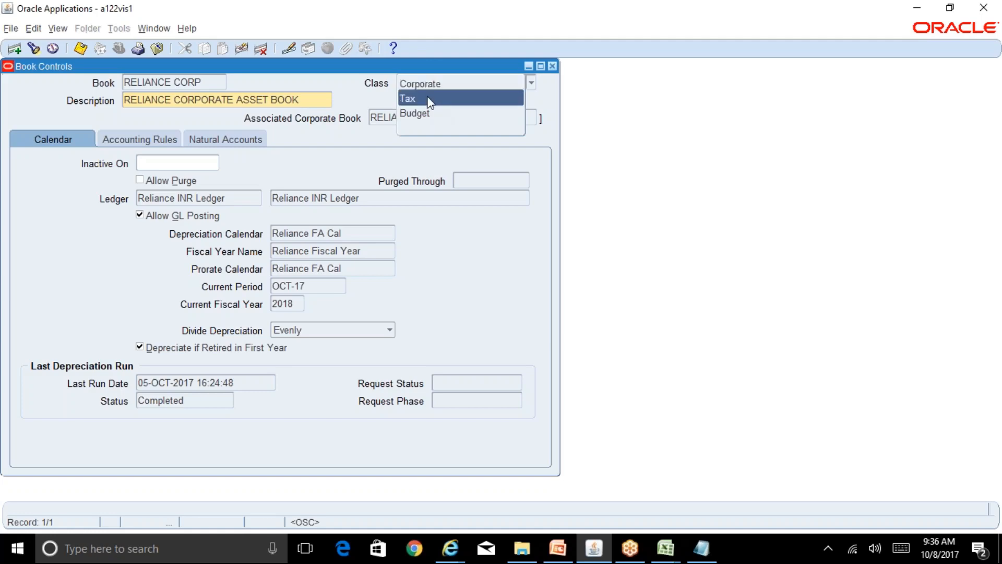
click(362, 85)
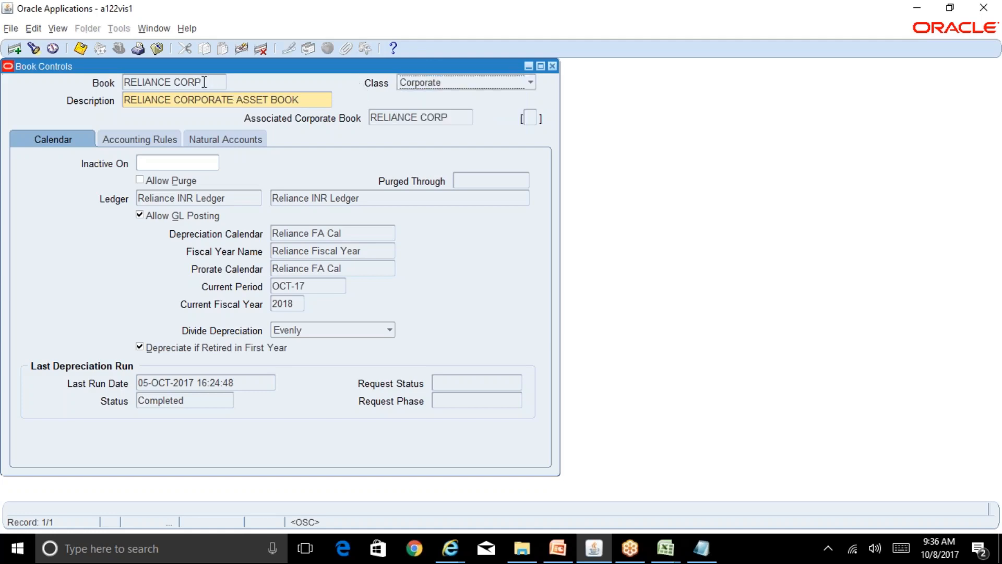
triple_click(202, 81)
click(413, 86)
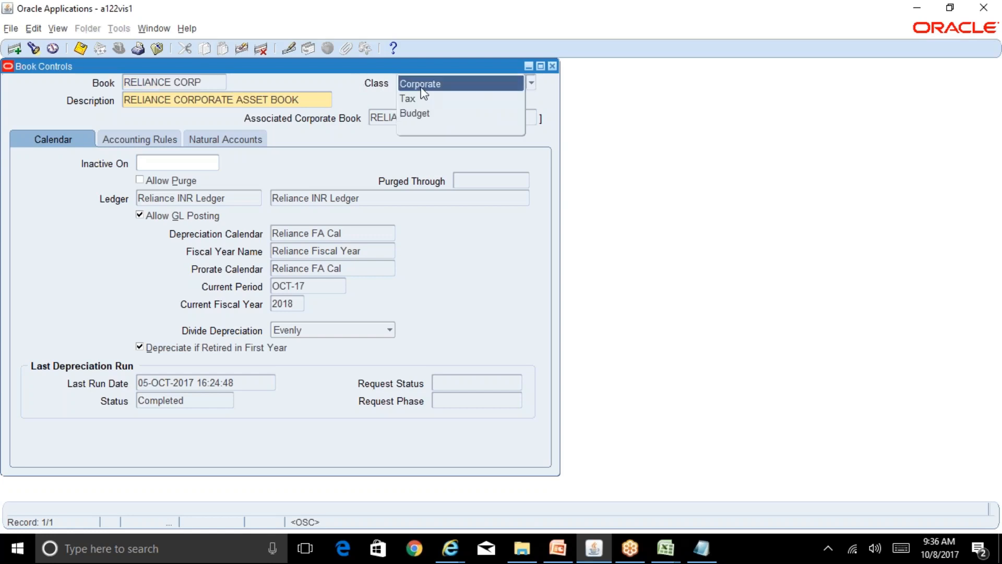
click(422, 90)
triple_click(307, 101)
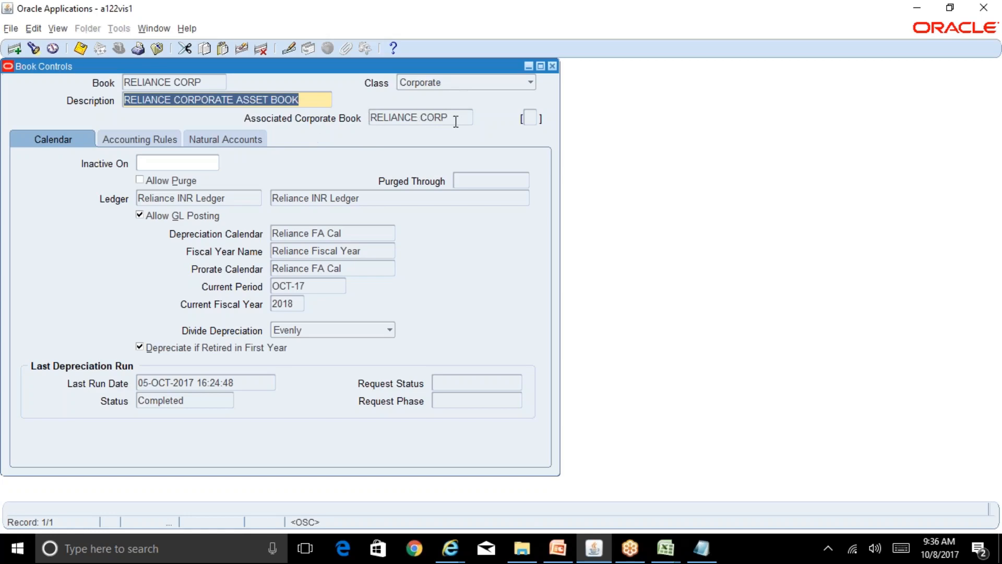
click(223, 198)
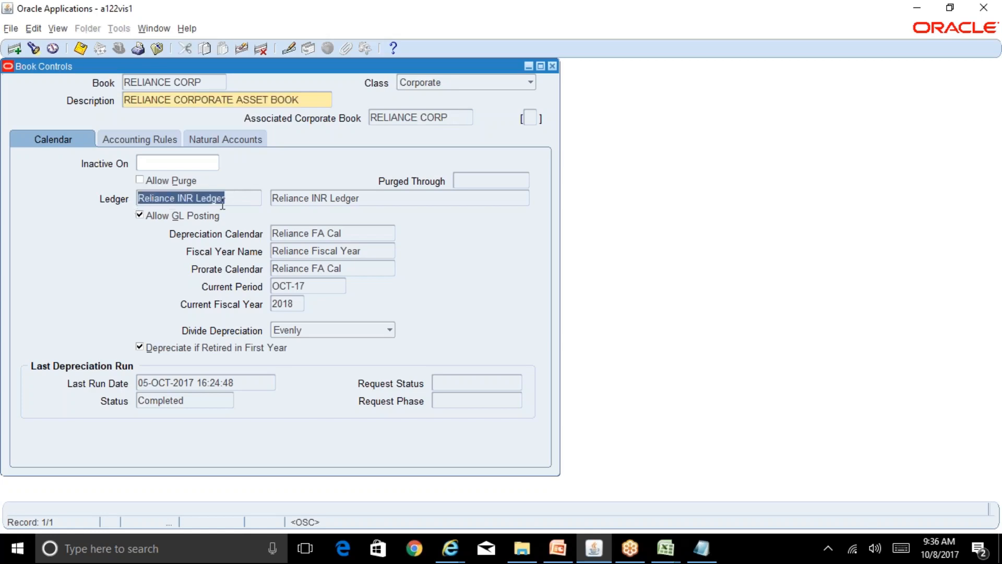
click(203, 83)
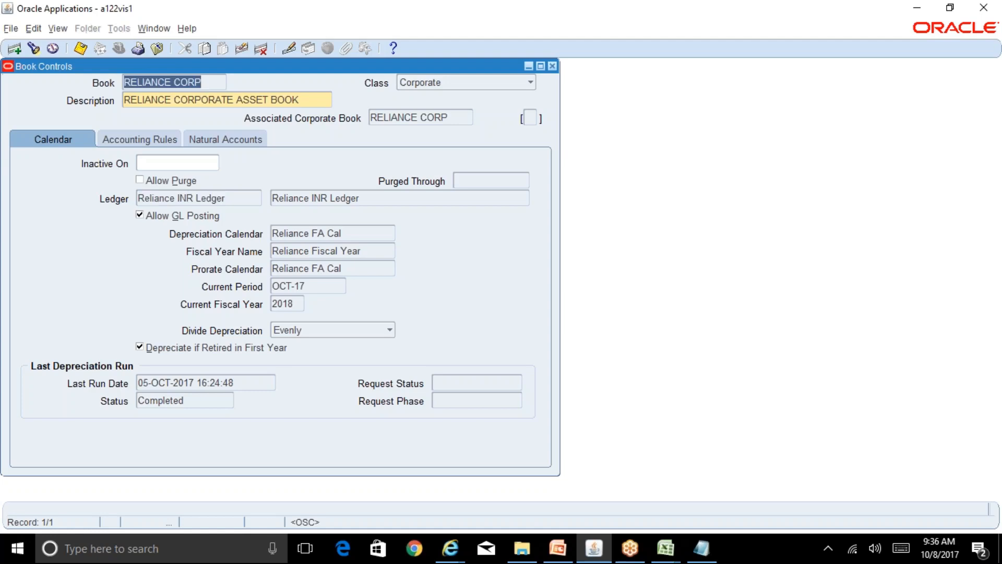
click(233, 199)
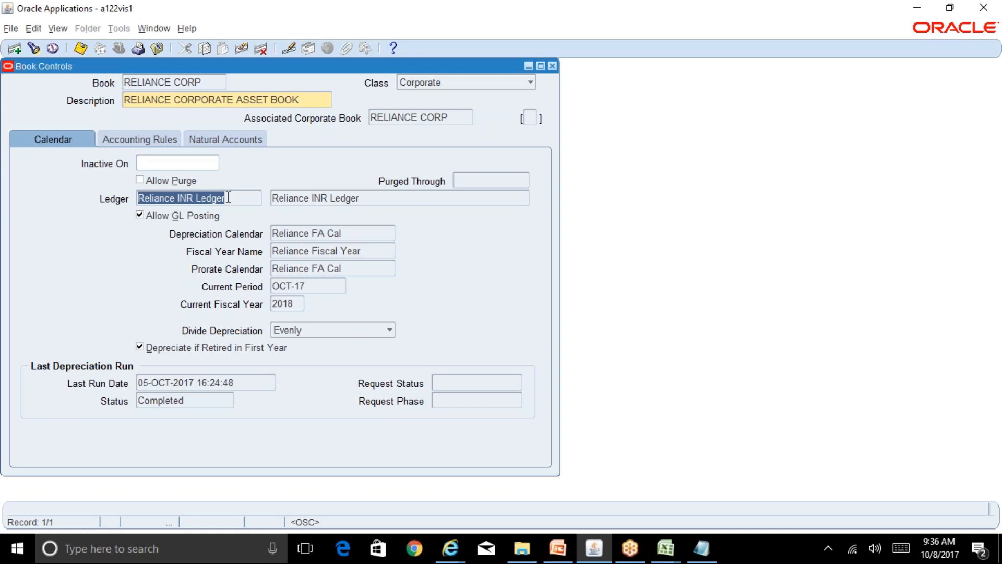
click(204, 81)
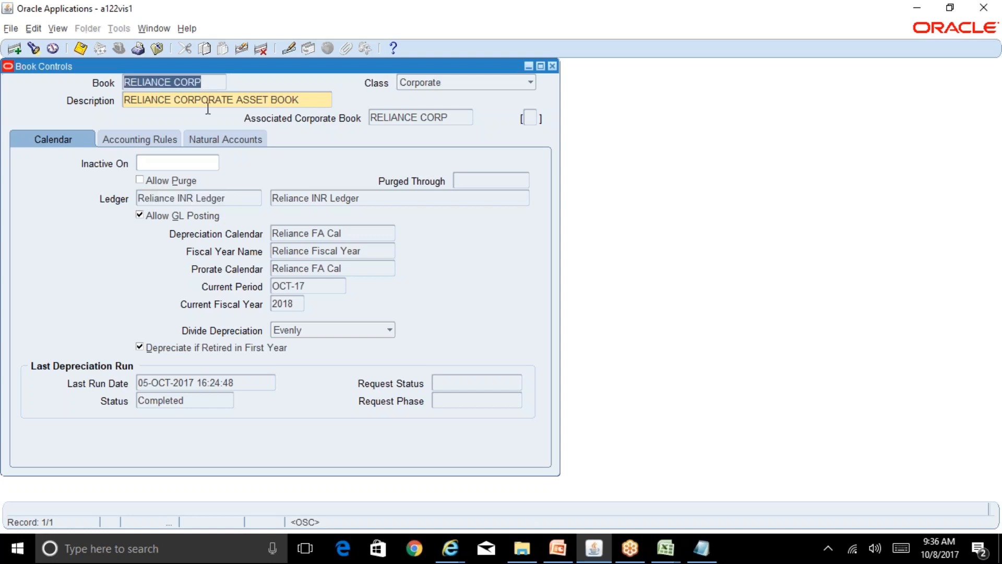
click(225, 199)
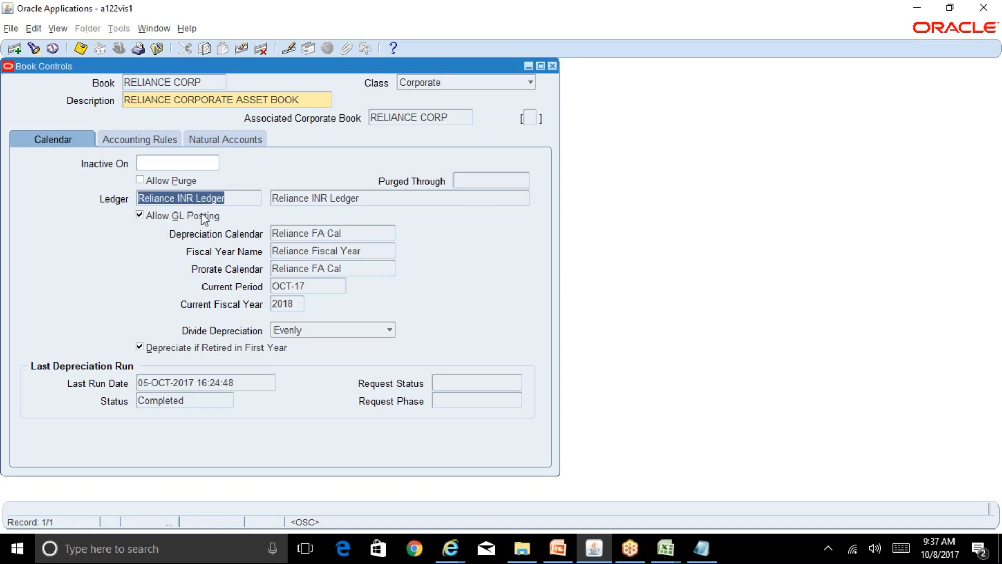
click(223, 199)
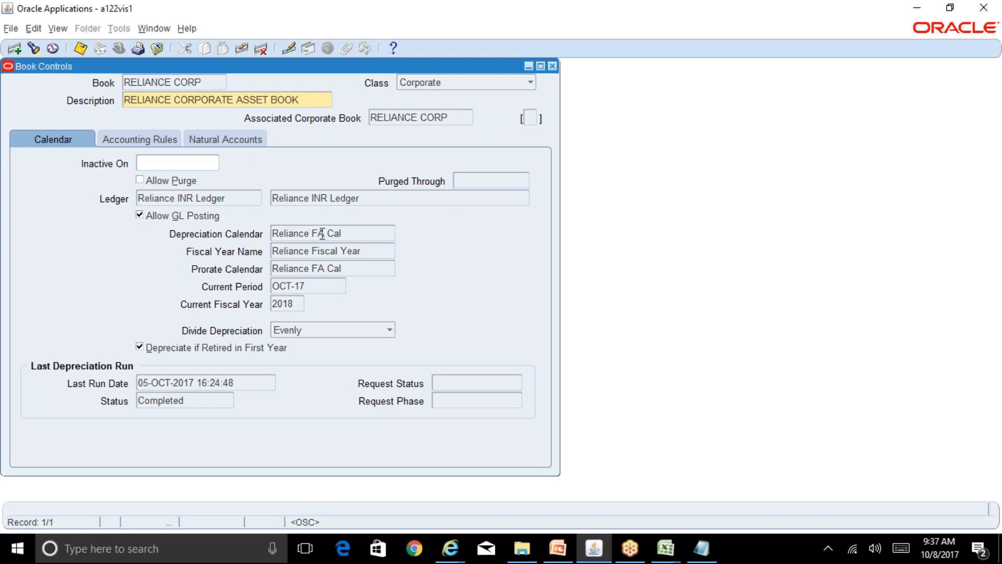
click(347, 234)
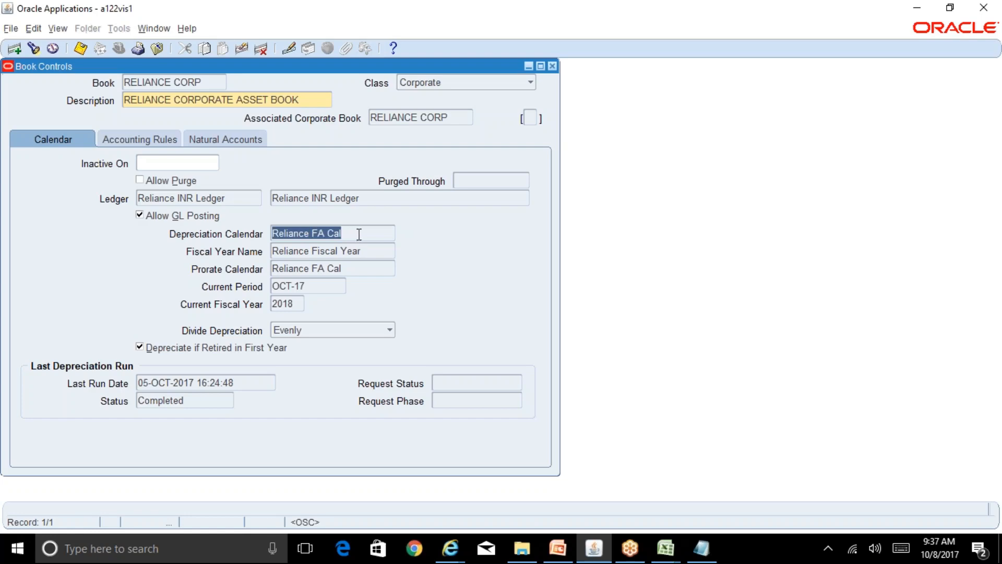
click(380, 251)
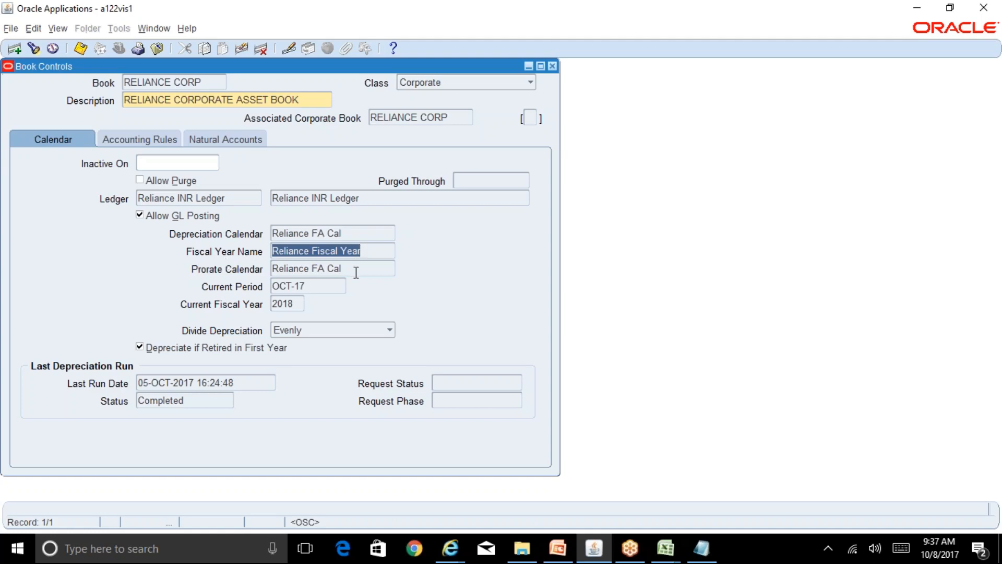
key(Tab)
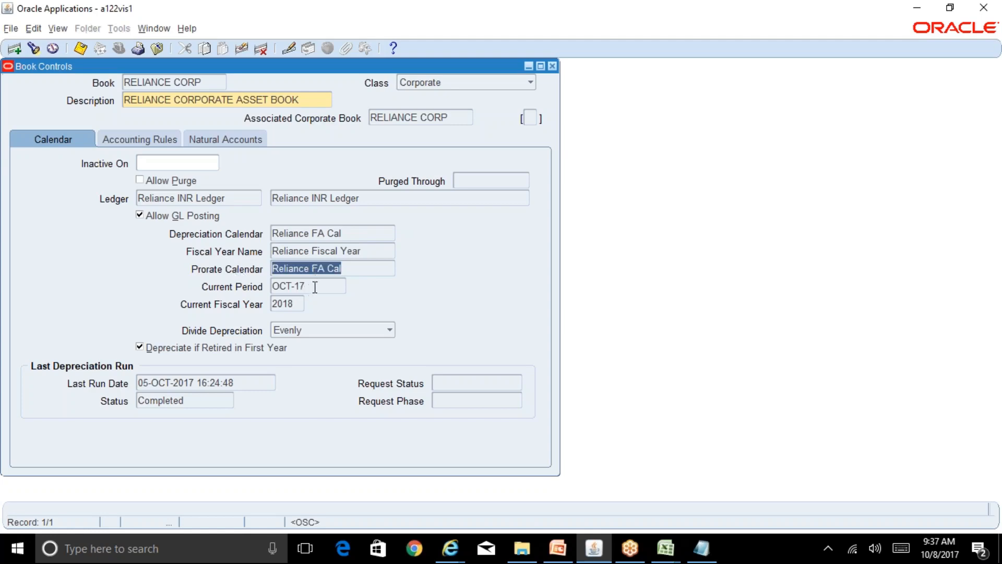
key(Tab)
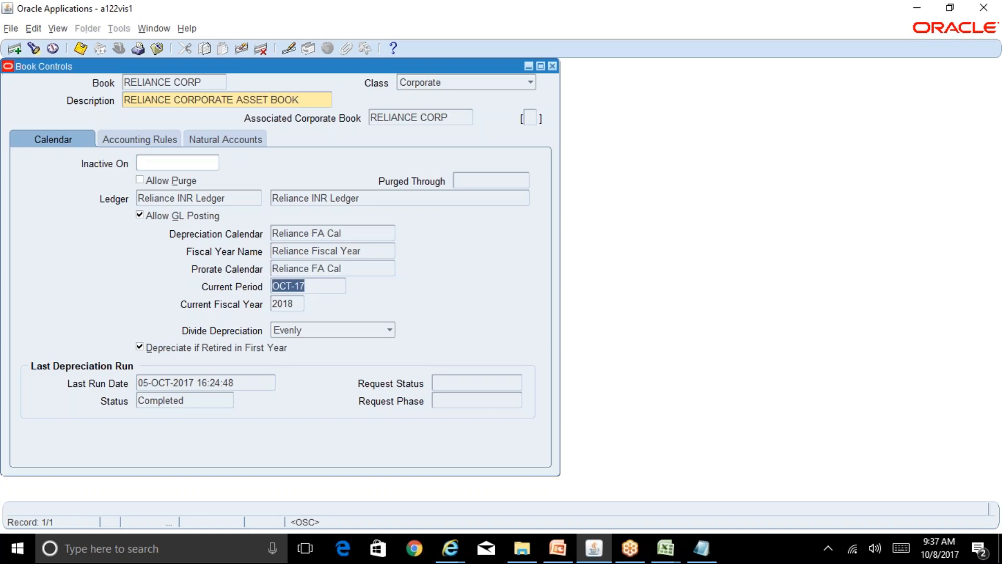
click(310, 287)
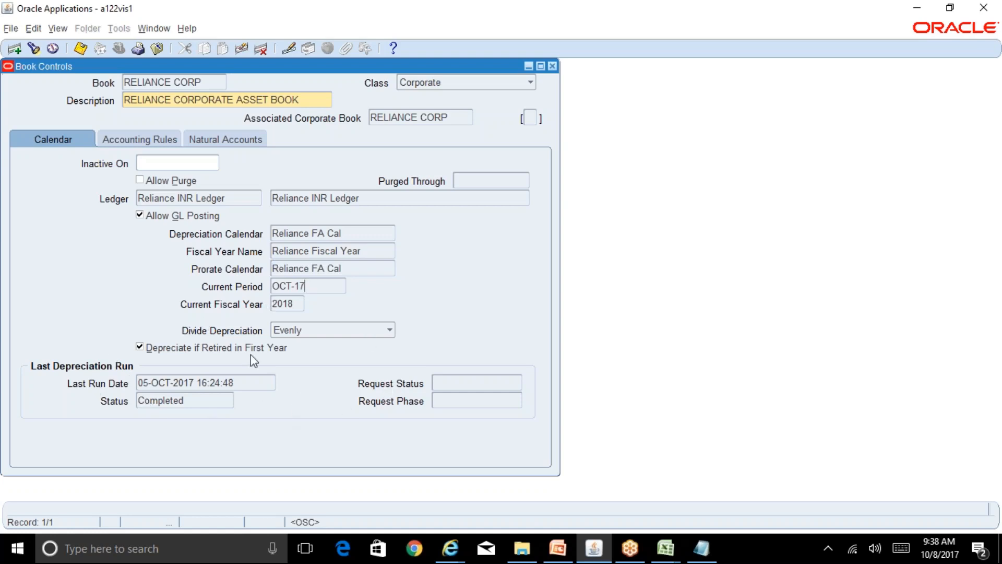
click(310, 331)
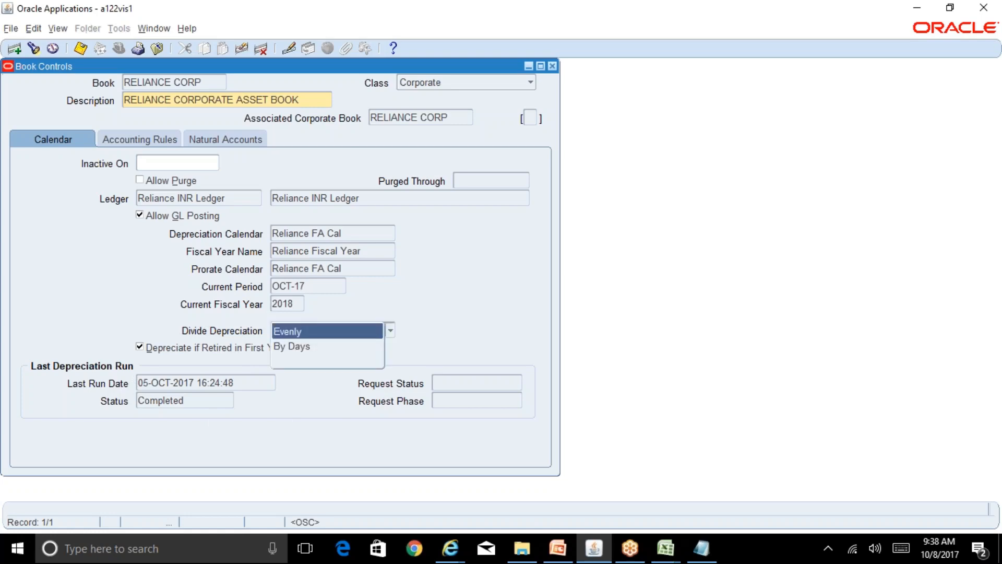
click(311, 330)
click(311, 331)
click(452, 355)
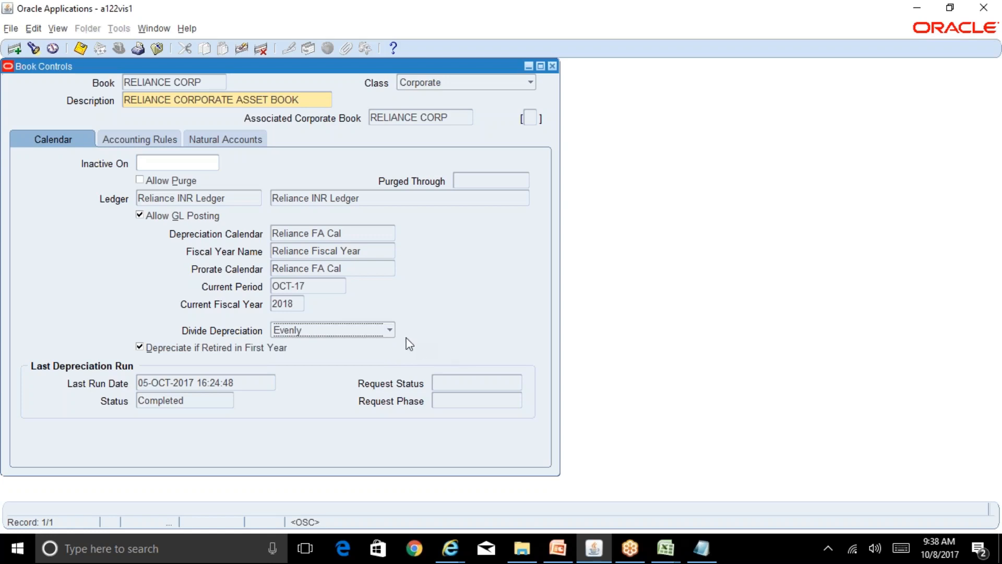
click(389, 332)
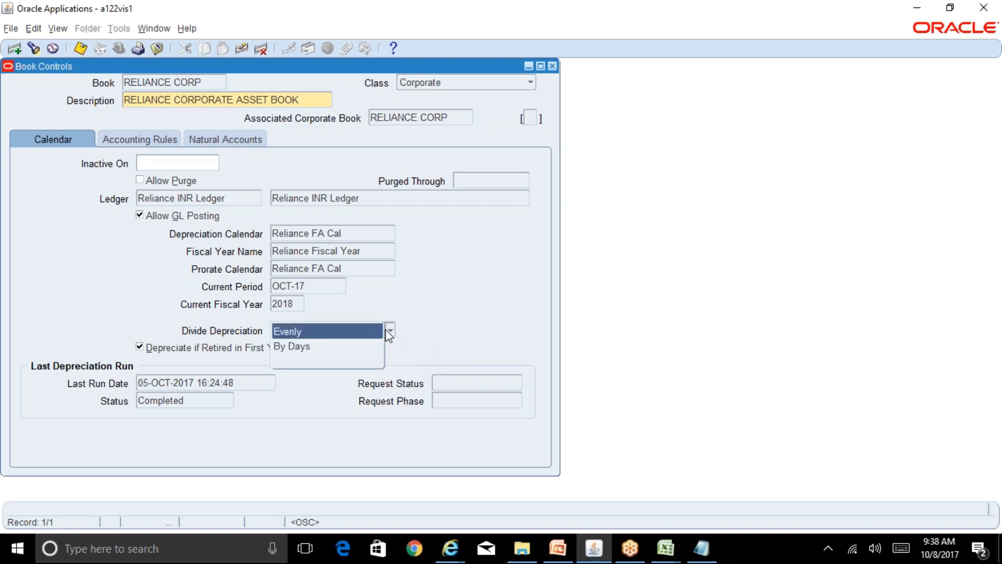
click(344, 332)
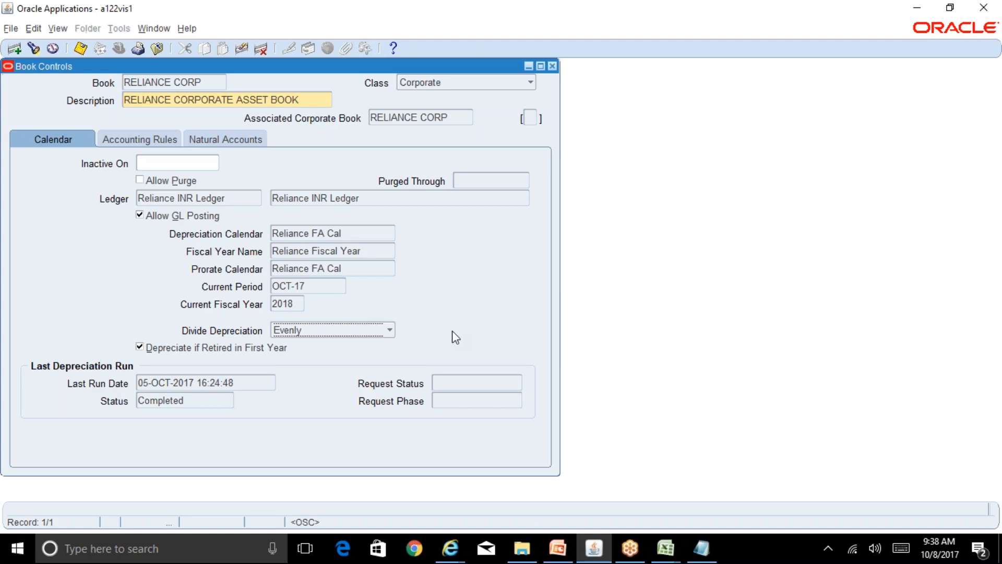
click(384, 336)
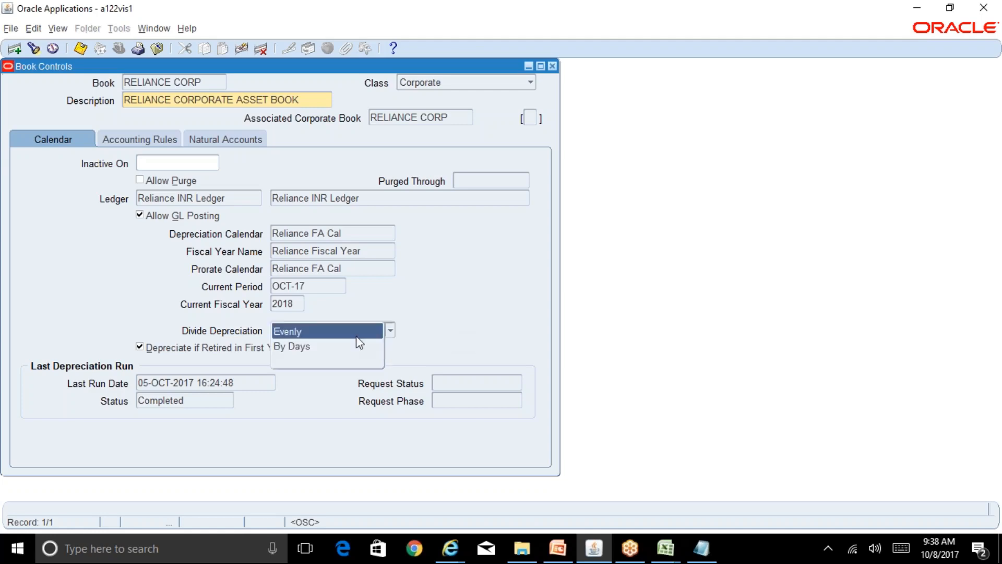
click(458, 340)
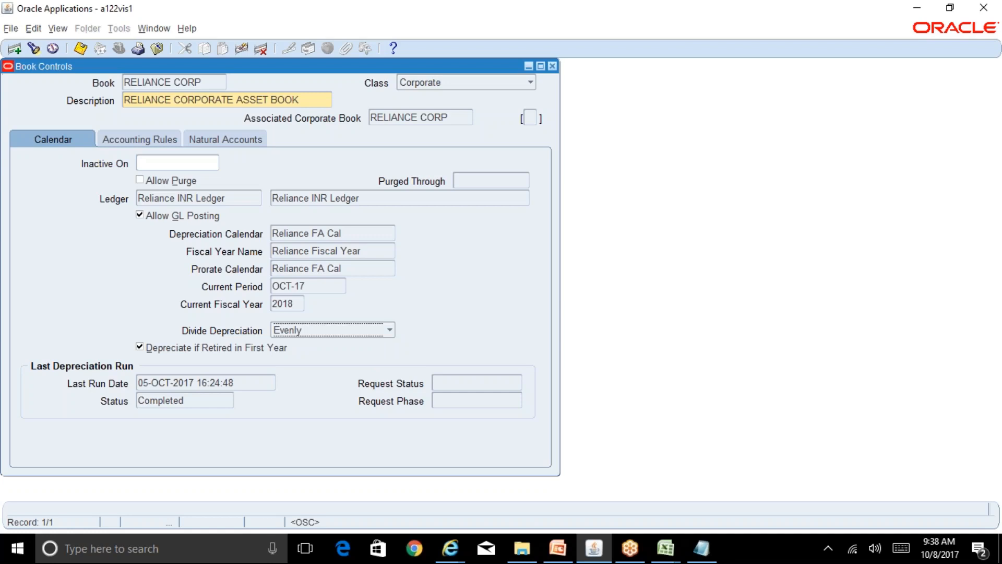
click(390, 331)
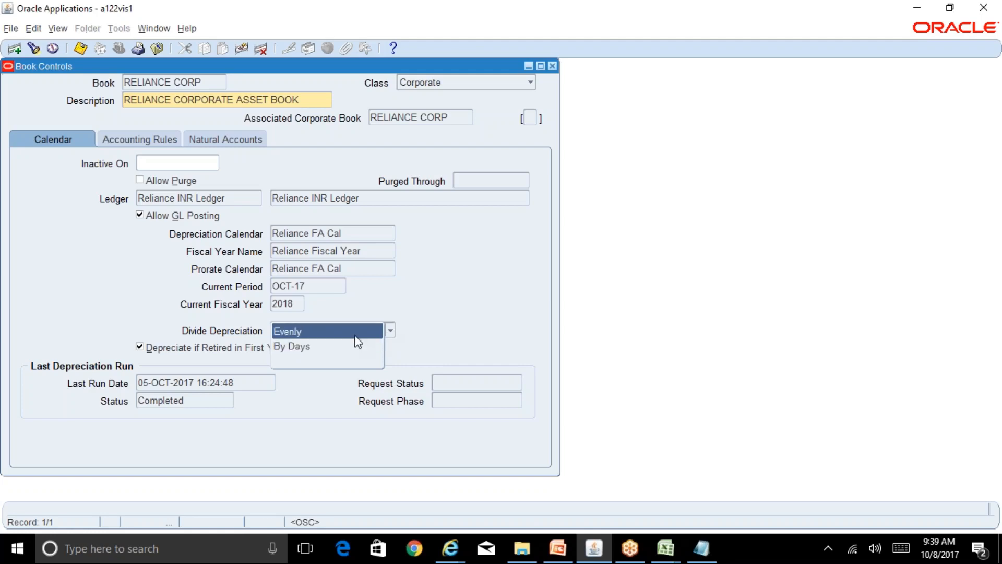
click(449, 330)
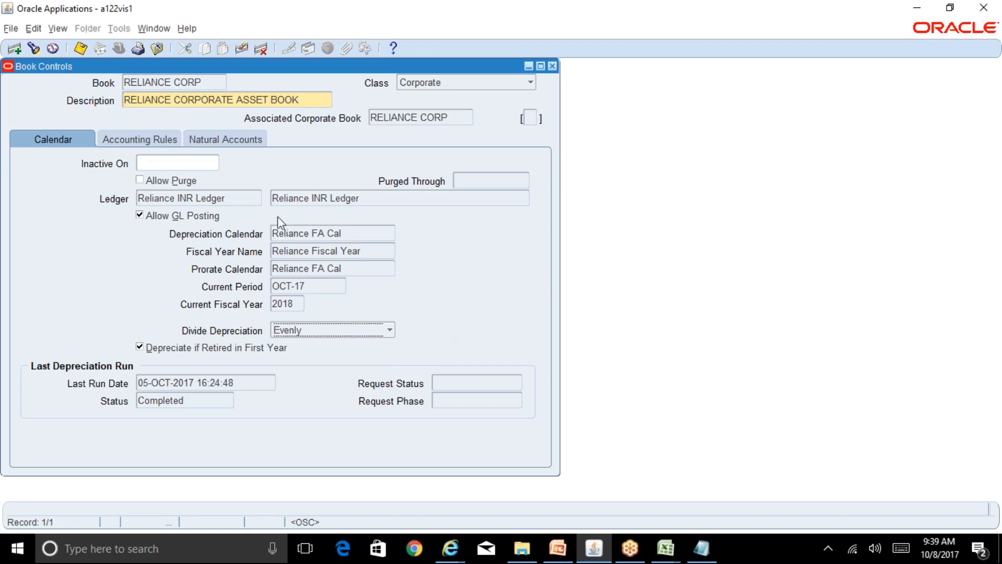
Review RELIANCE CORP's accounting rules: revaluations allowed, group depreciation not allowed, 1-year threshold.
click(160, 141)
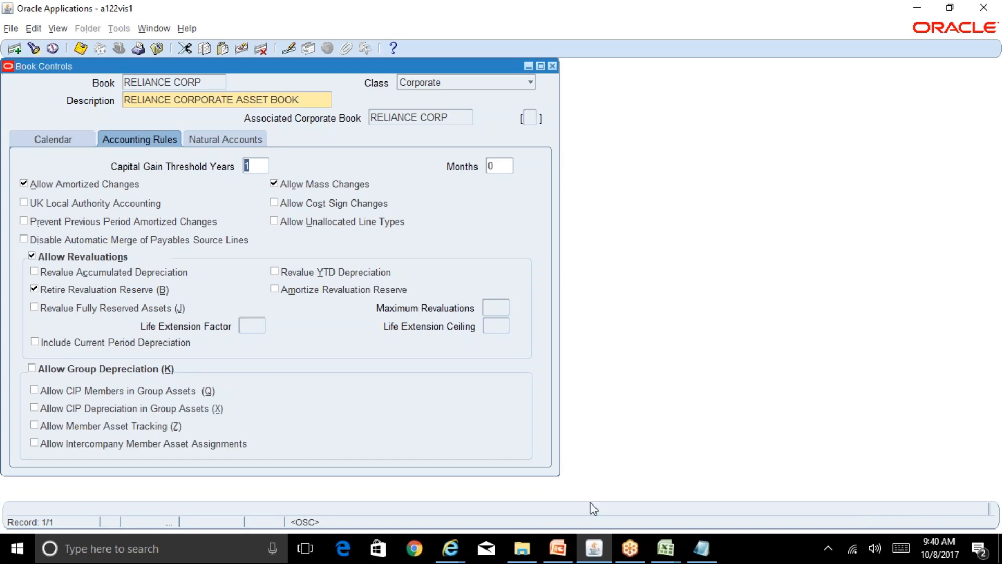
click(666, 554)
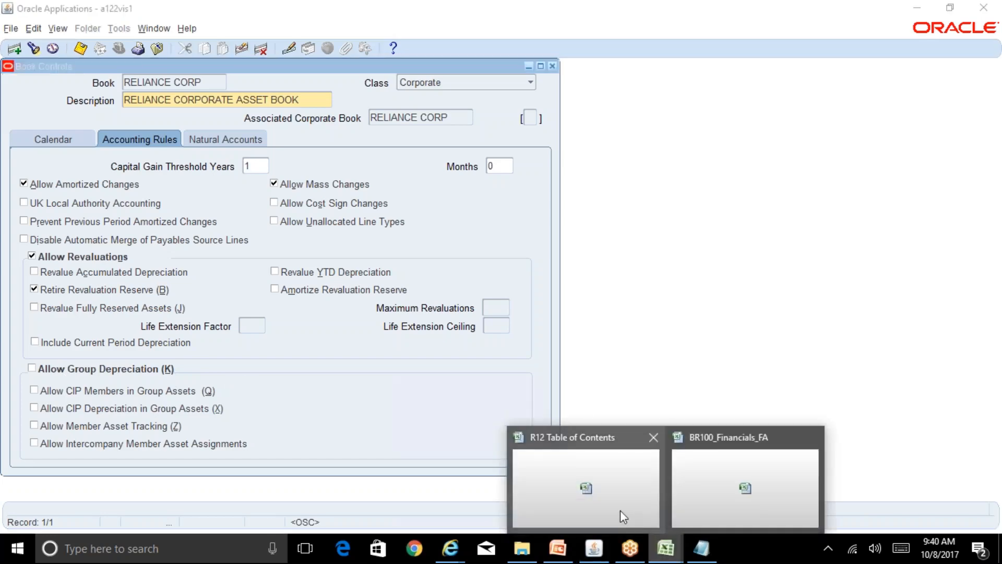
Enter the Asset 1 heading with Corp Book and Asset Category labels in column N.
click(620, 516)
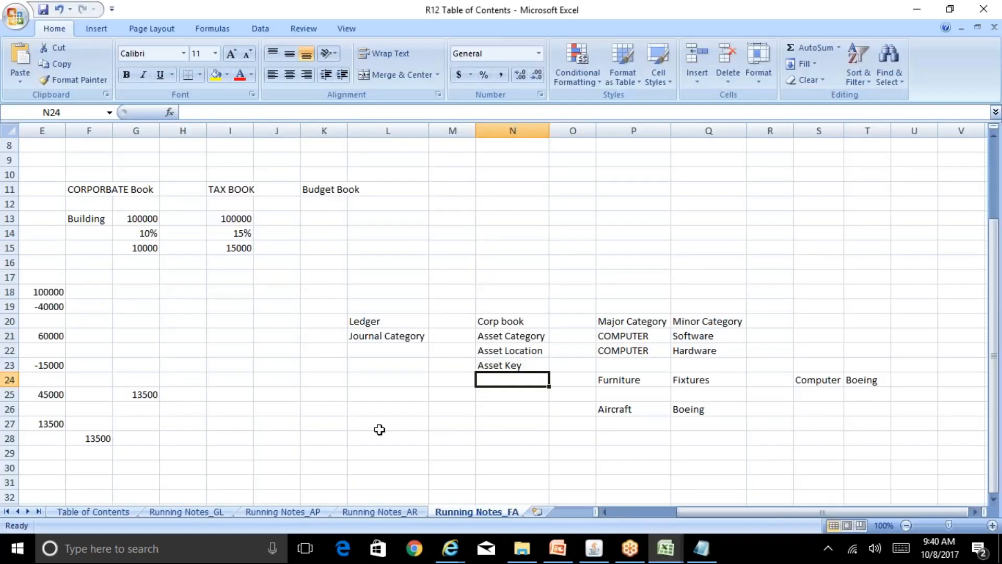
click(363, 426)
key(Down)
key(Down)
key(Down)
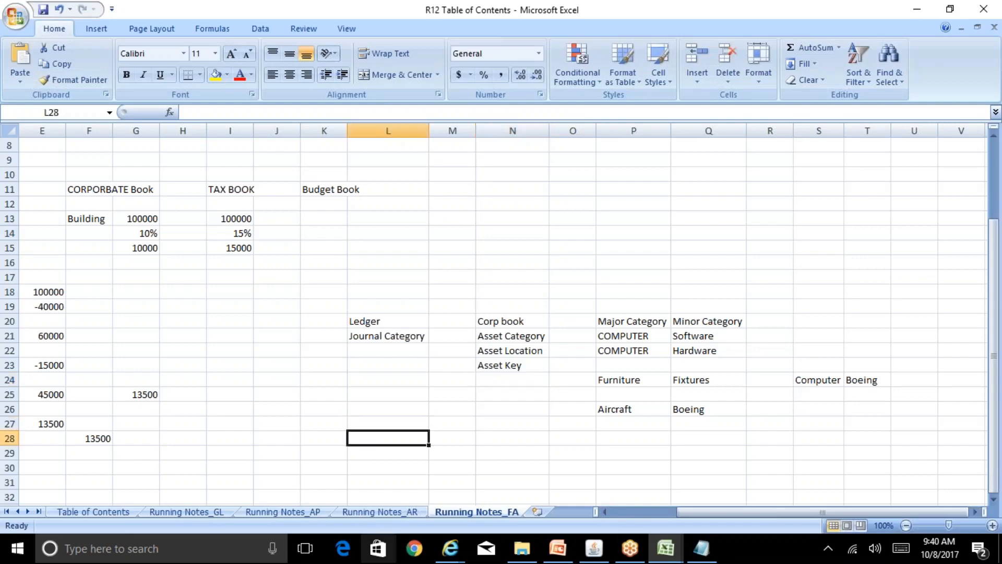
key(Down)
key(Down)
key(Down)
key(Down)
key(Down)
key(Down)
key(Down)
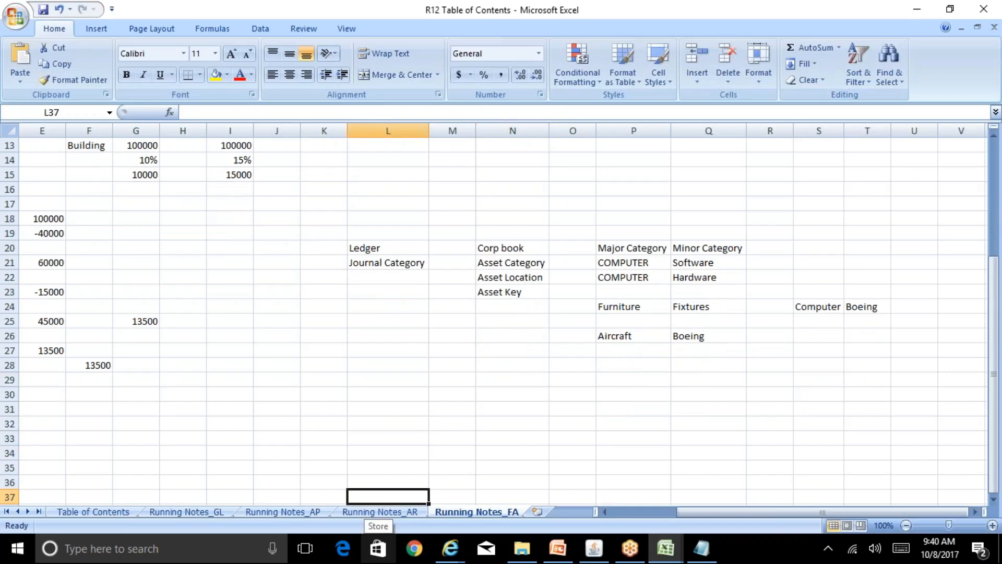
key(Up)
key(Up)
key(Up)
key(Up)
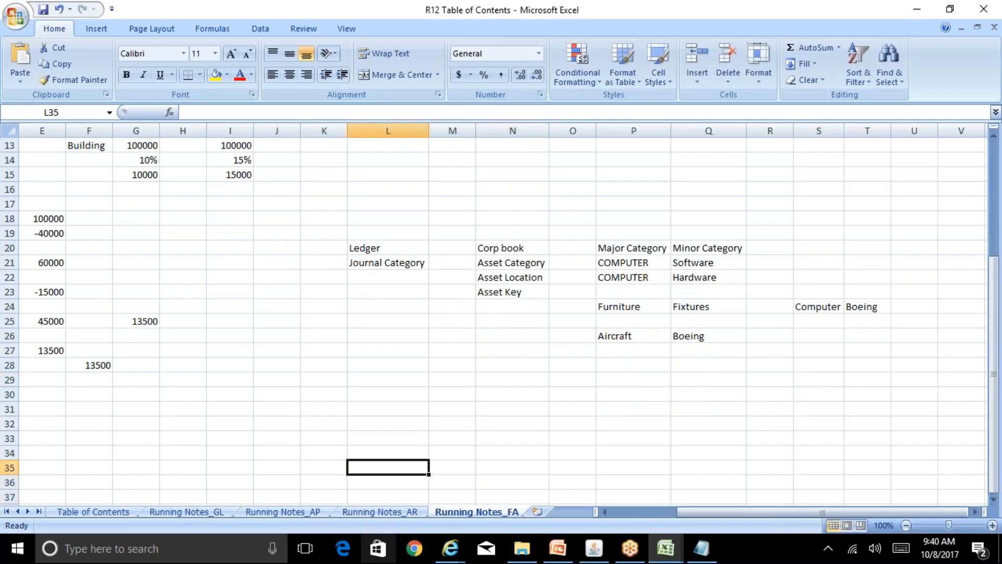
key(Right)
key(Right)
key(Up)
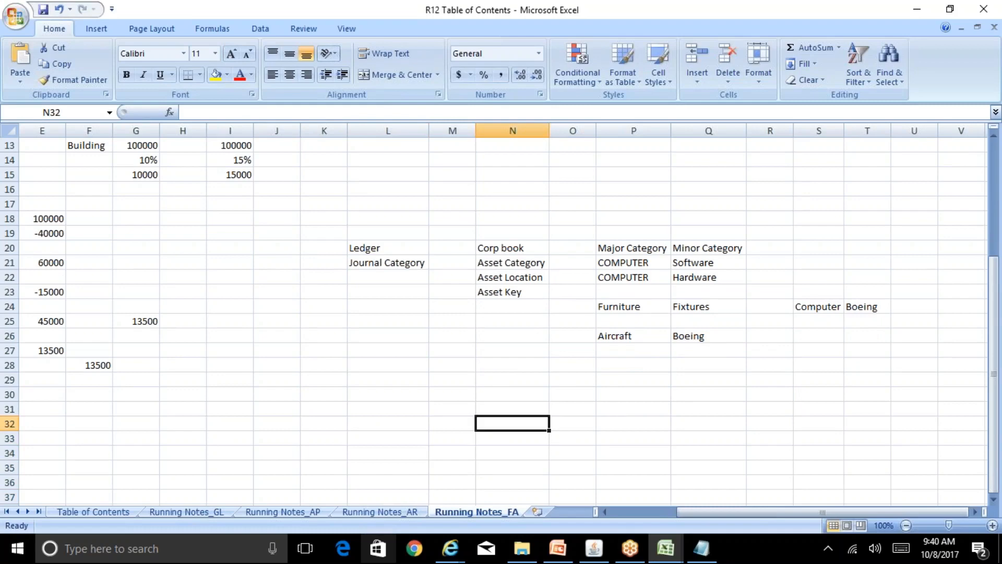
text(Corp B)
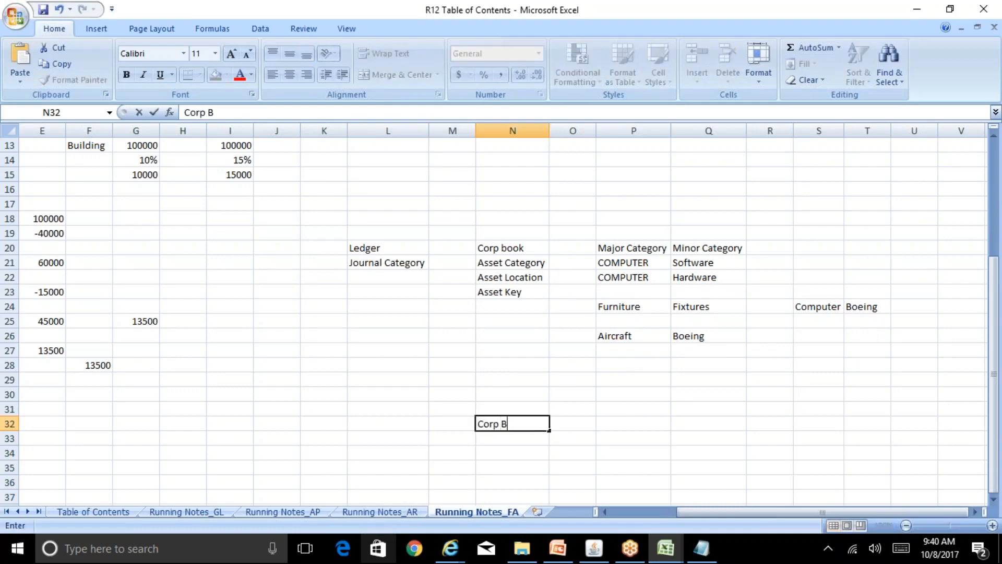
text(ook)
key(Return)
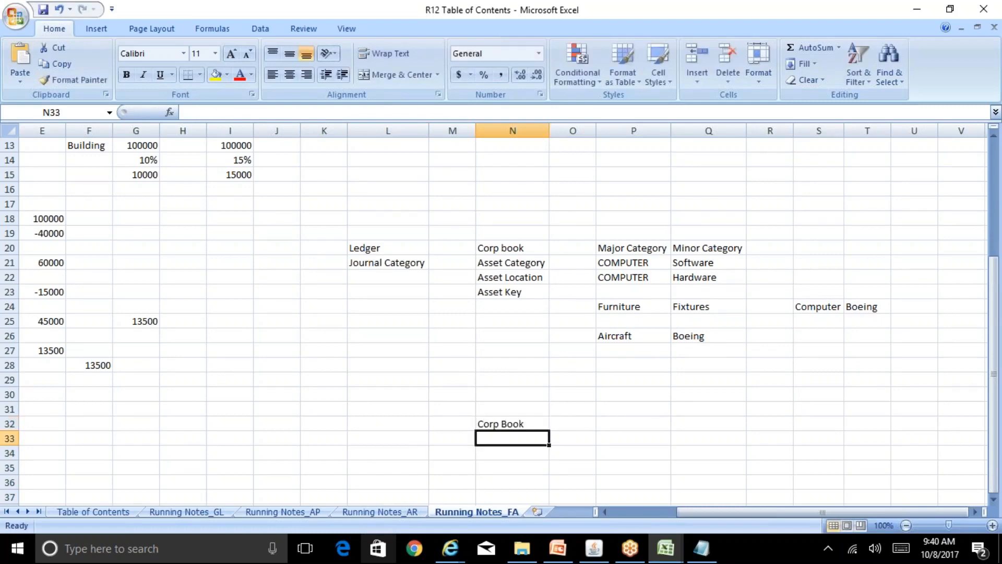
text(Asset Category)
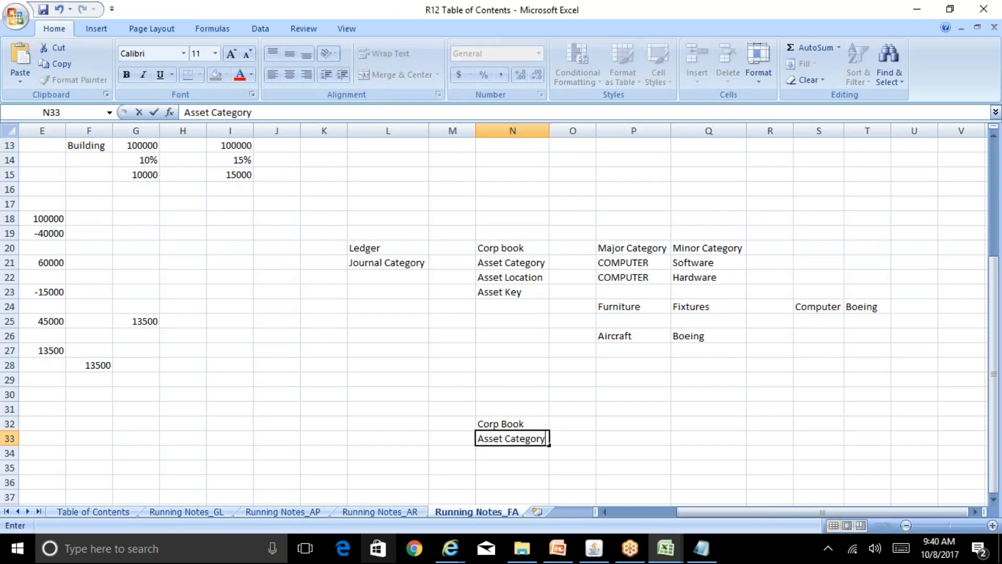
key(Return)
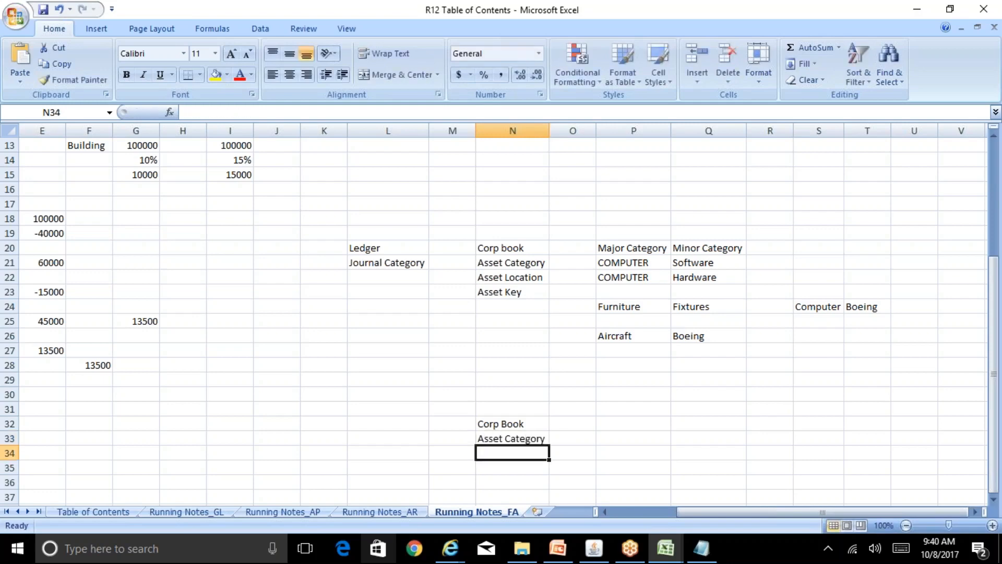
key(Up)
key(Up)
key(Up)
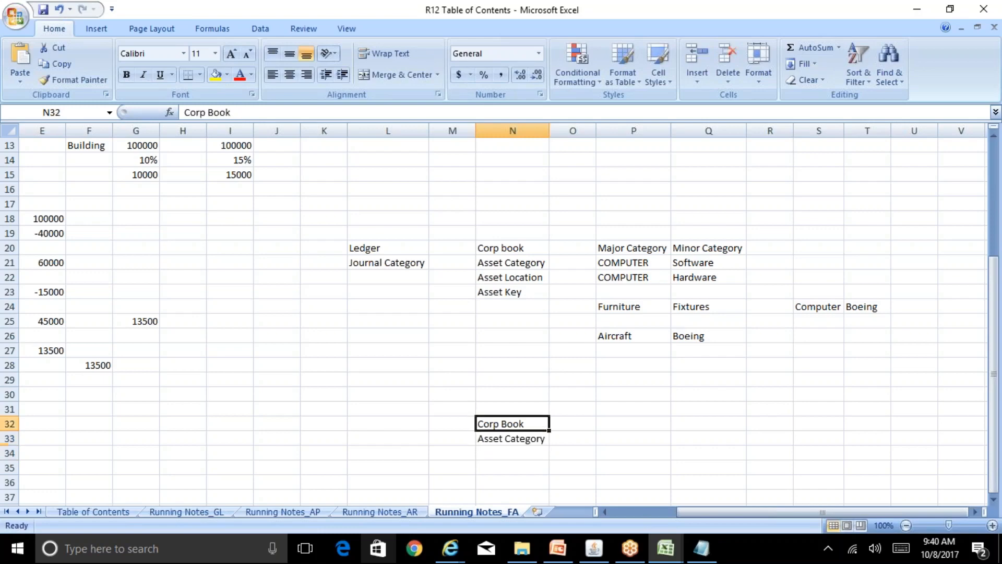
text(Asset 1)
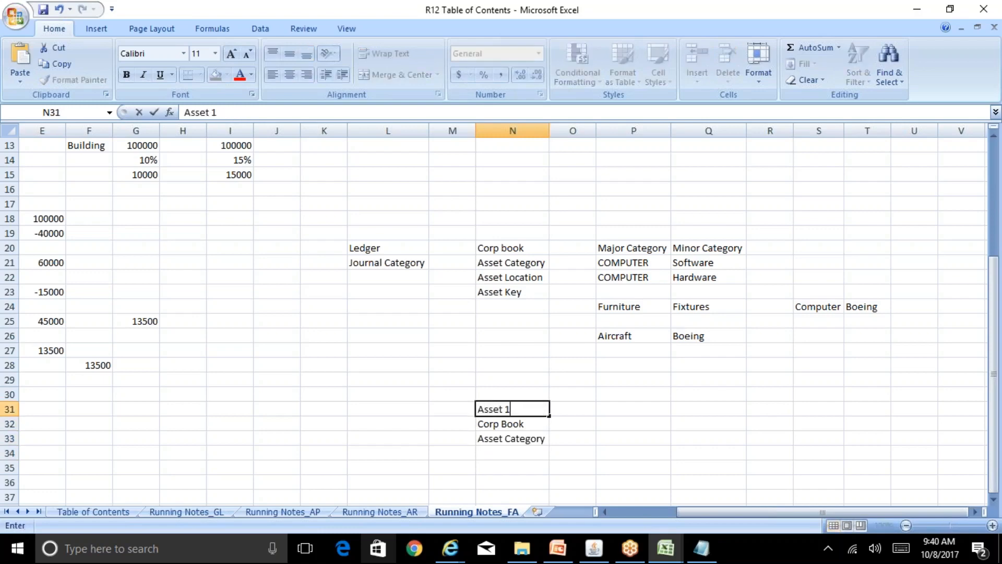
key(Return)
Fill in Reliance Corp and COMPUTER Software beside the labels, autofitting column O.
key(Right)
text(Reliance Corp)
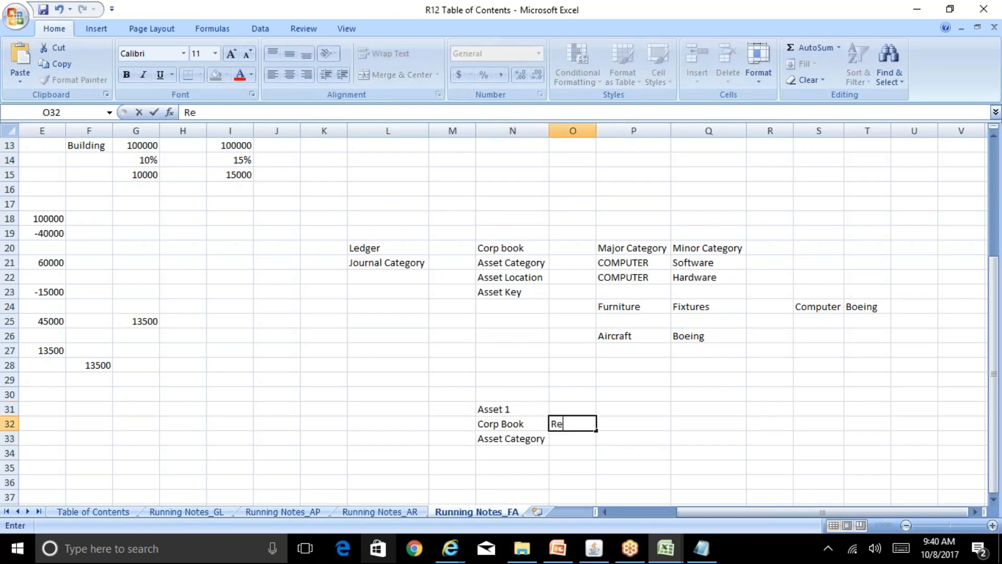
key(Return)
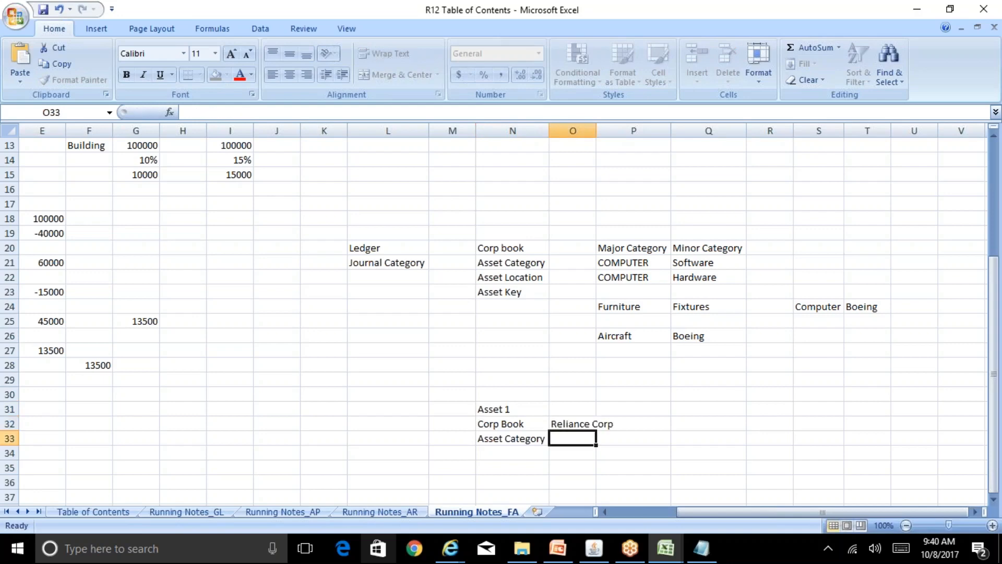
double_click(597, 131)
text(C)
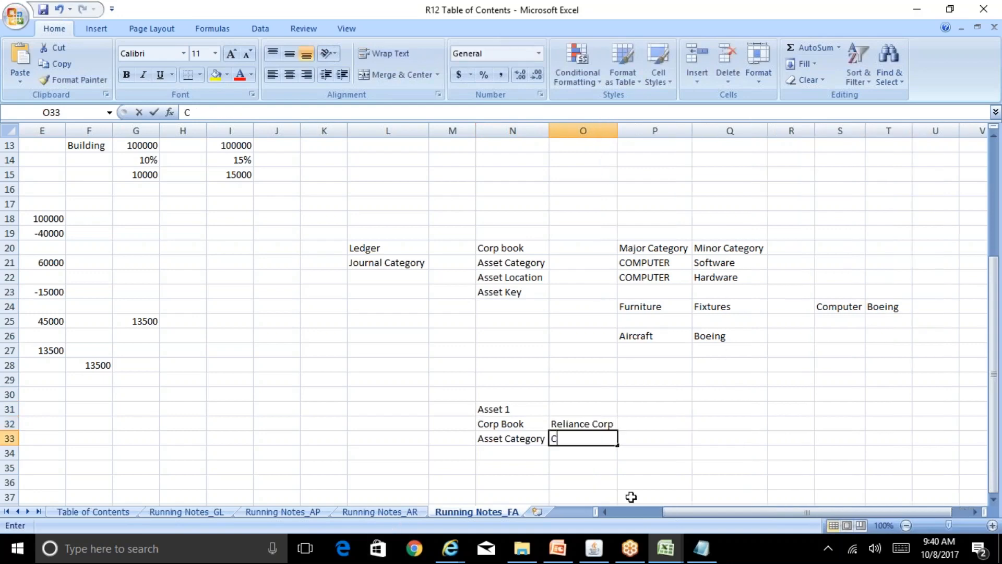
text(OMPUTER S)
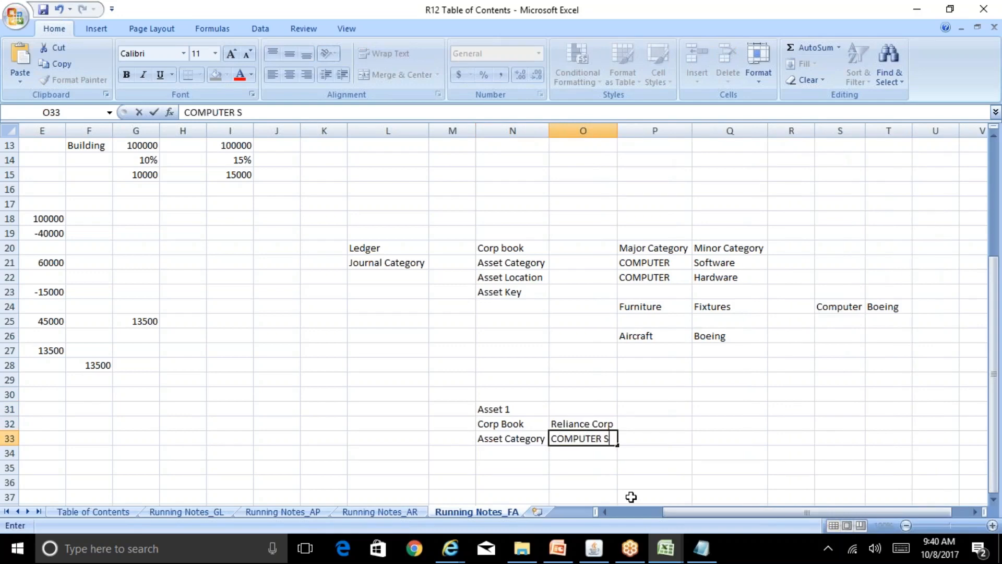
text(ofrw)
key(BackSpace)
text(rwar)
key(BackSpace)
key(BackSpace)
key(BackSpace)
key(BackSpace)
text(tware)
key(Return)
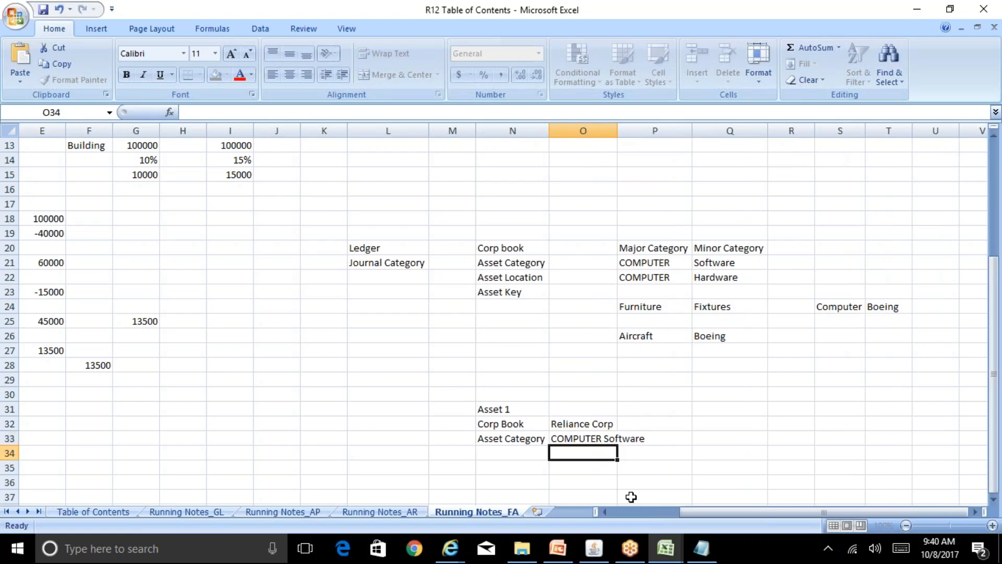
Enter the values 100000 and 10000 in the Asset 1 block.
key(Up)
key(Right)
key(Right)
text(100000)
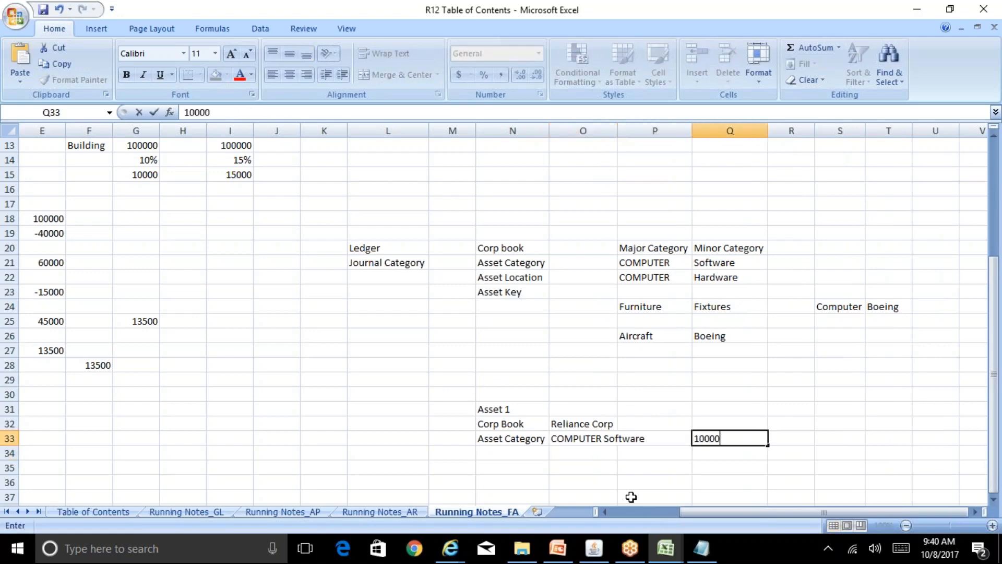
key(Right)
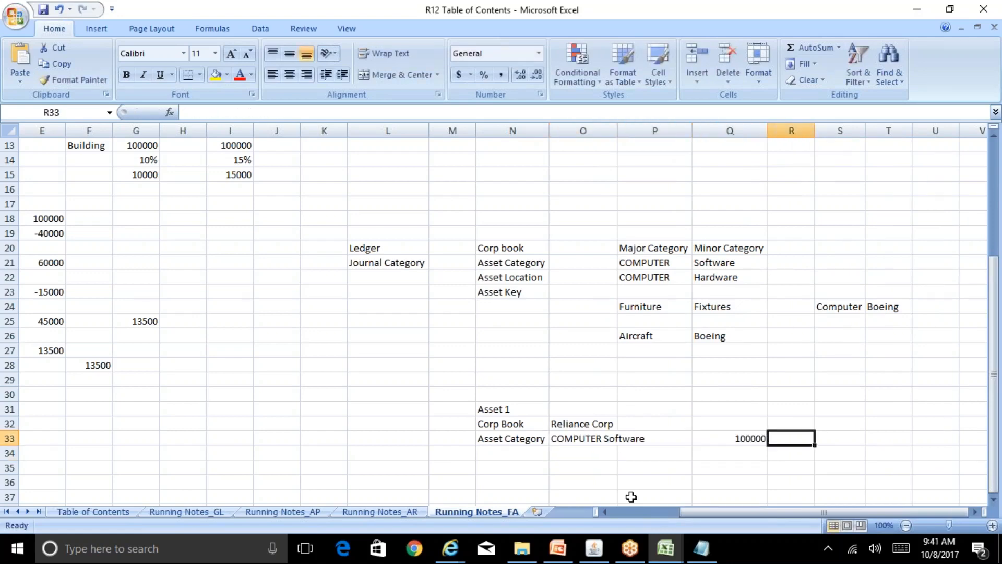
key(Right)
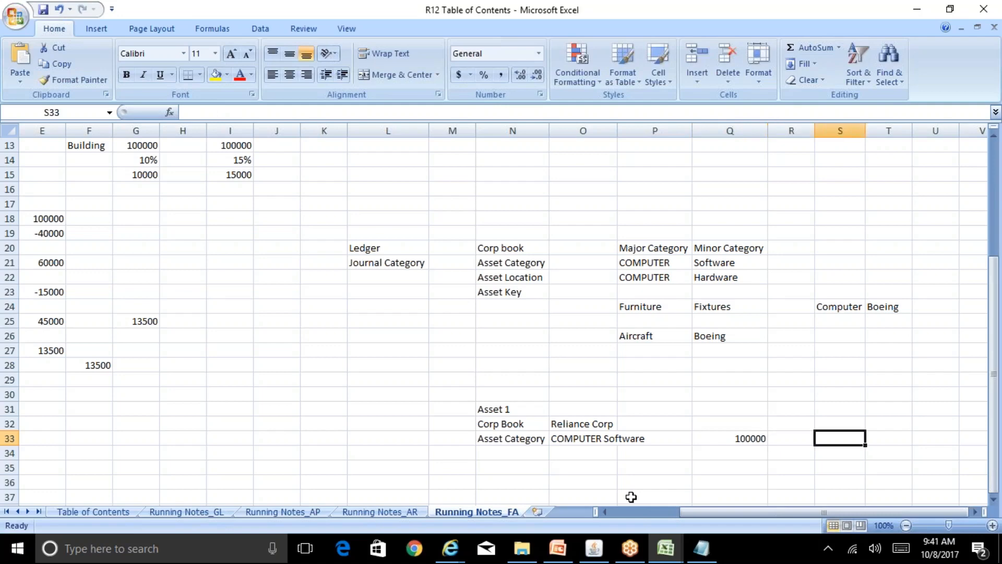
key(Left)
text(10000)
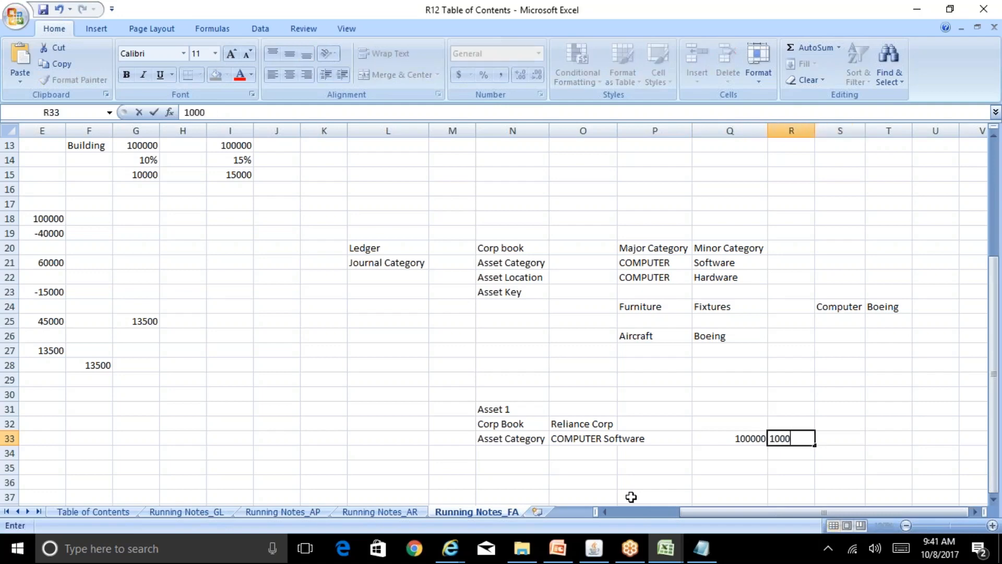
key(Return)
key(Left)
key(Left)
key(Left)
key(Left)
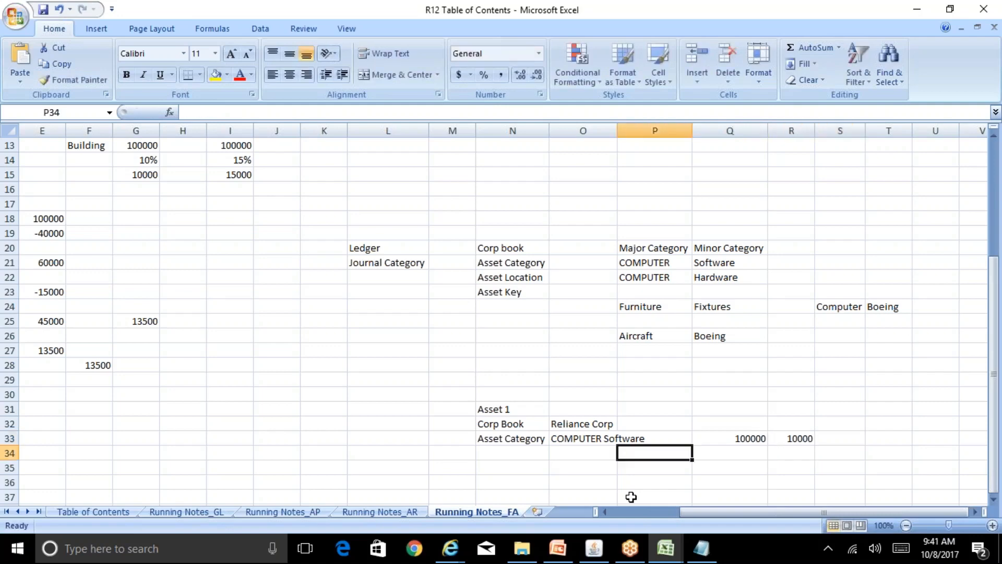
Duplicate the Asset 1 block at N35 and retitle the copy Asset 2.
key(Up)
key(Up)
key(Up)
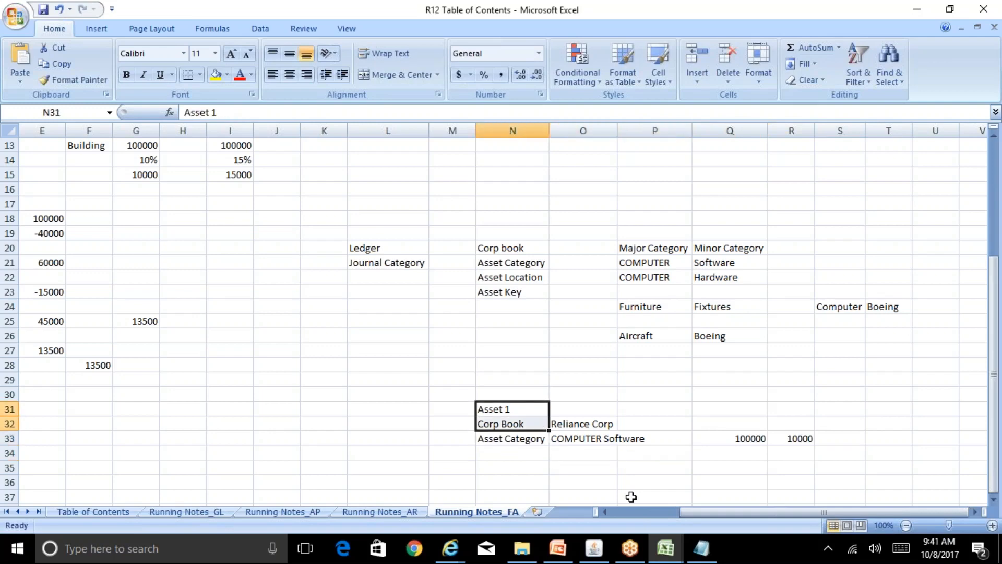
key(shift+Down)
key(shift+Down)
key(shift+Right)
key(shift+Right)
key(shift+Right)
key(shift+Right)
key(ctrl+c)
key(Down)
key(Down)
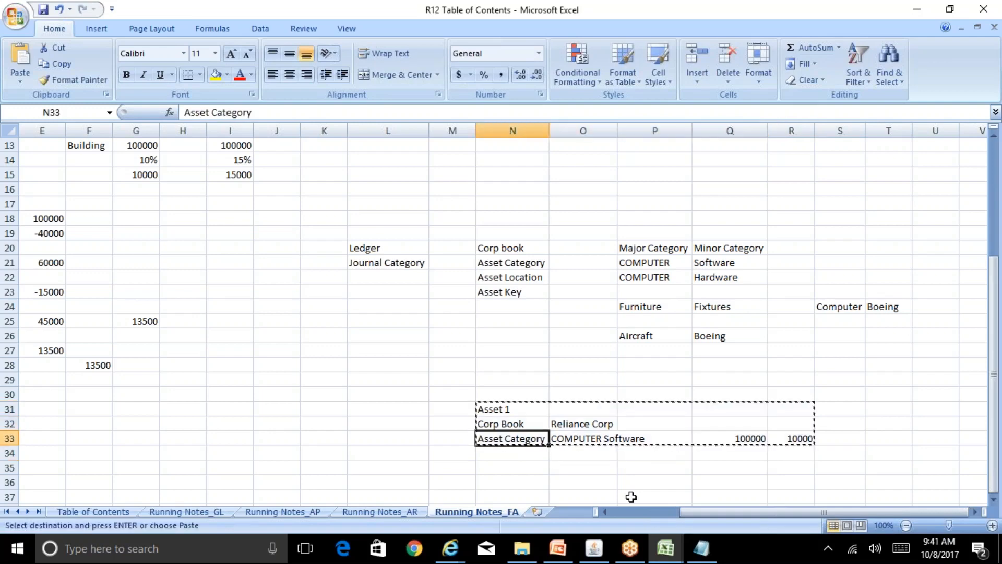
key(Down)
key(Down)
key(ctrl+v)
key(Down)
key(Up)
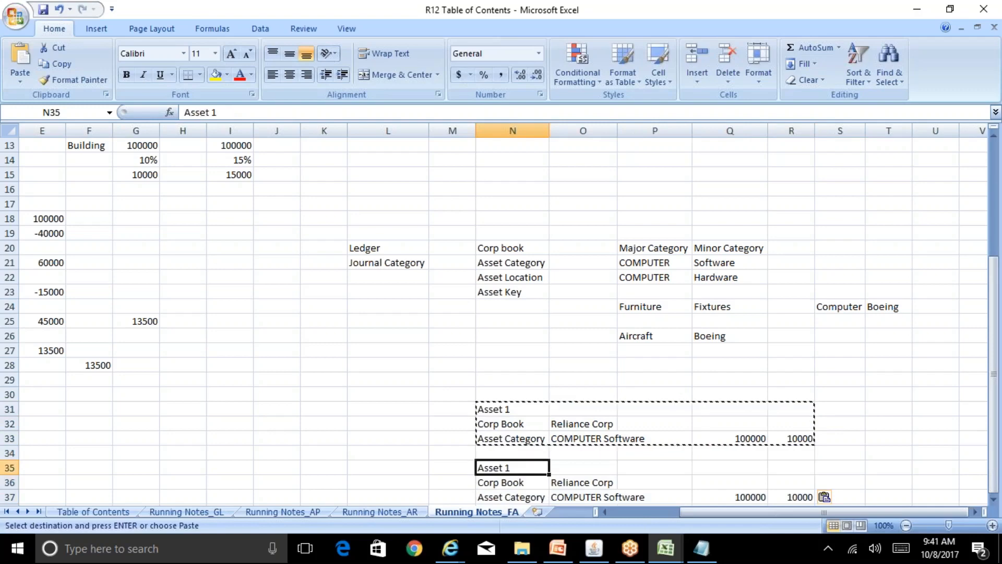
key(F2)
key(BackSpace)
text(2)
key(Return)
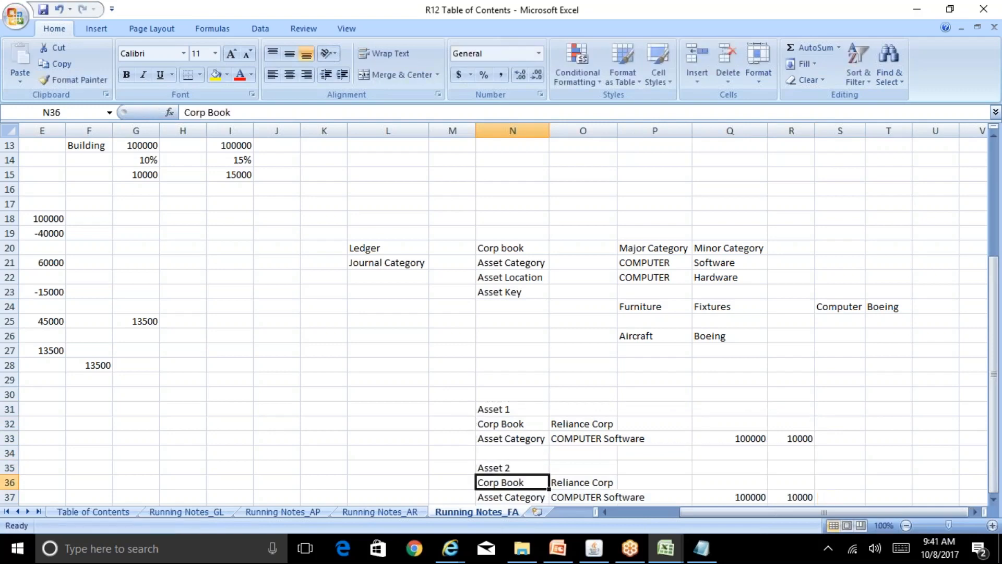
Enter 200000 as Asset 2's cost and 20000 as its depreciation.
key(Right)
key(Down)
key(Down)
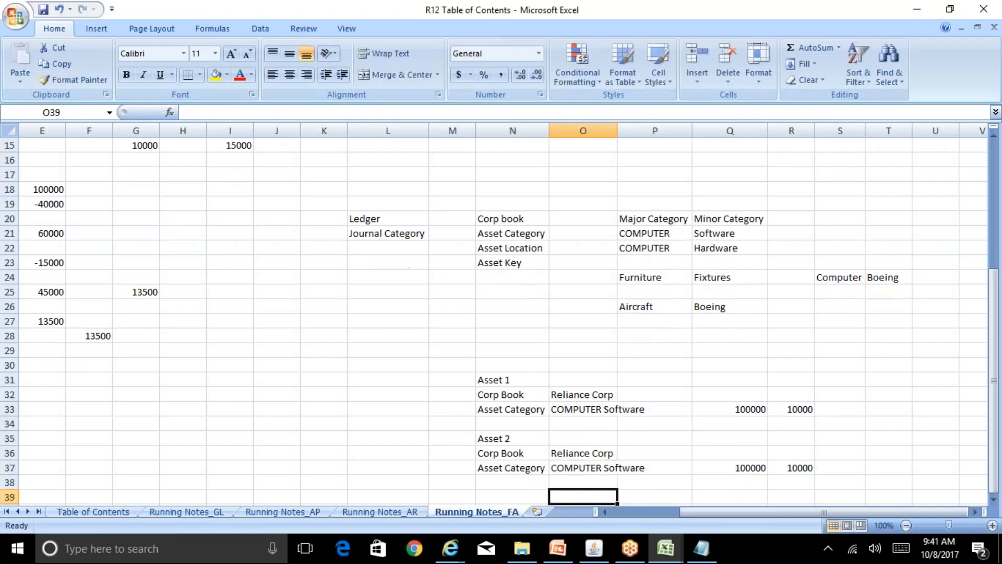
key(Up)
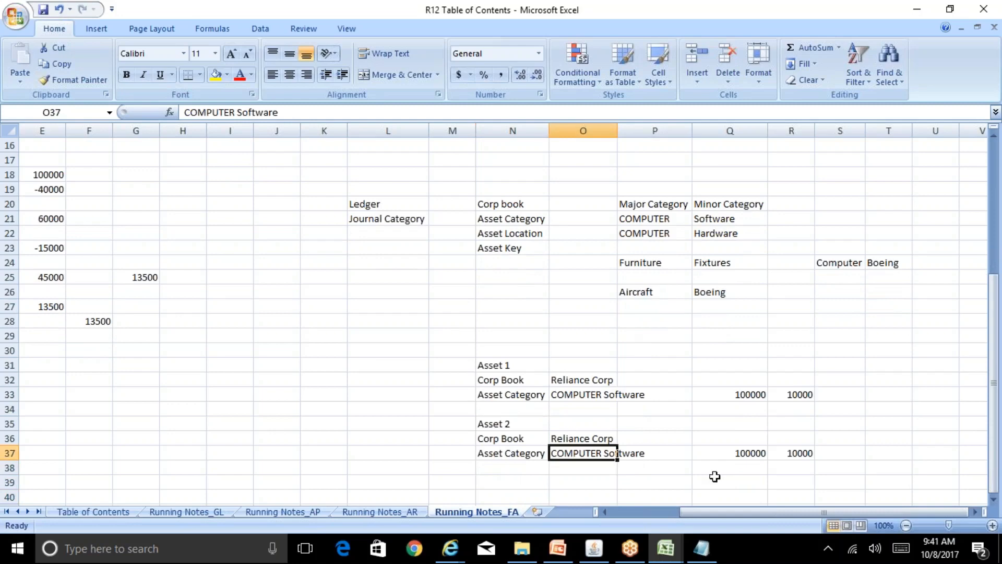
key(Right)
key(Right)
text(200000)
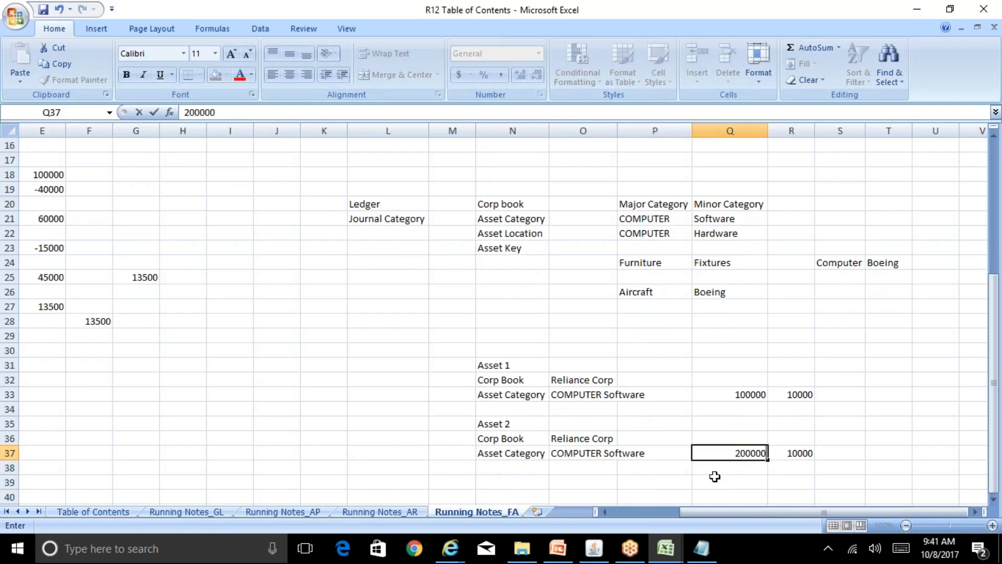
key(Right)
text(2000)
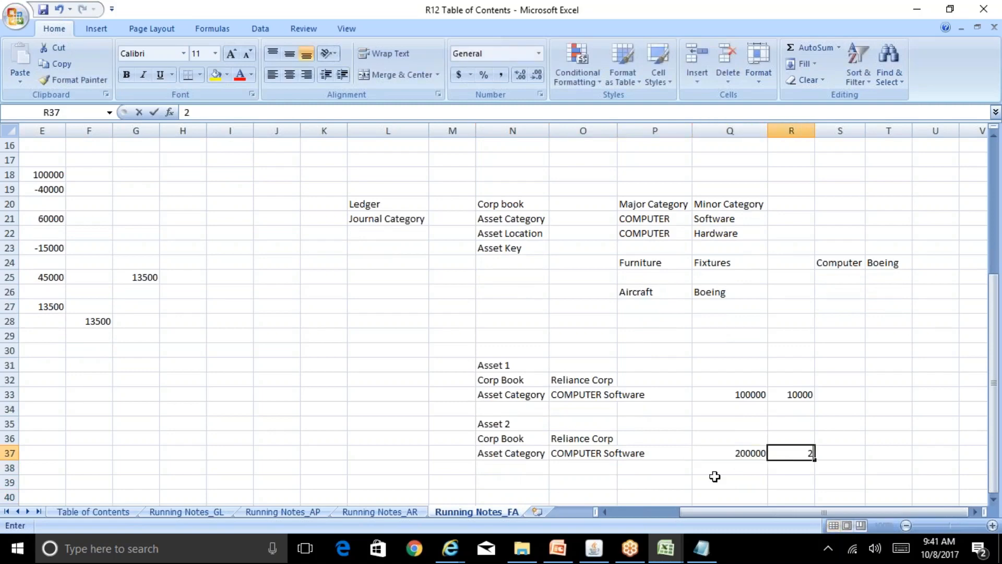
text(0)
key(Left)
key(Left)
Copy the Asset 2 block N35:R37.
key(Up)
key(Up)
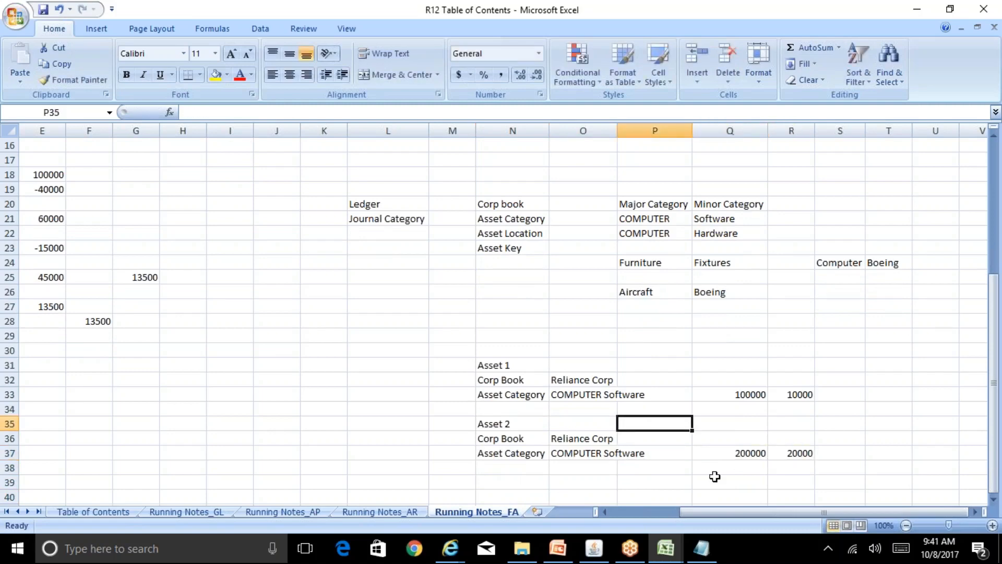
key(Left)
key(Left)
key(shift+Down)
key(shift+Down)
key(shift+Right)
key(shift+Right)
key(shift+Right)
key(shift+Right)
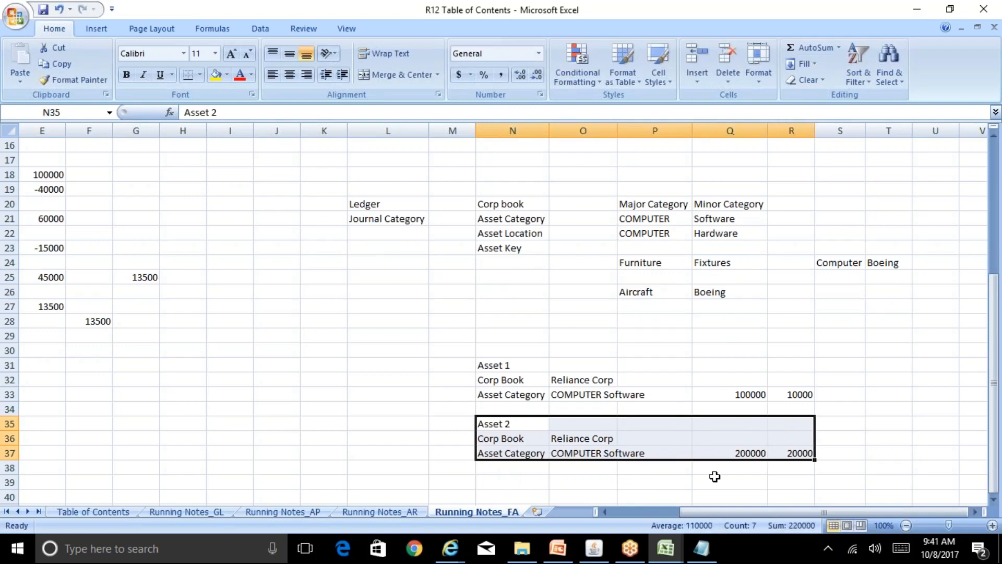
key(ctrl+c)
key(Down)
key(Down)
key(Down)
key(Down)
key(Down)
key(Down)
key(Up)
key(Up)
key(Up)
key(Up)
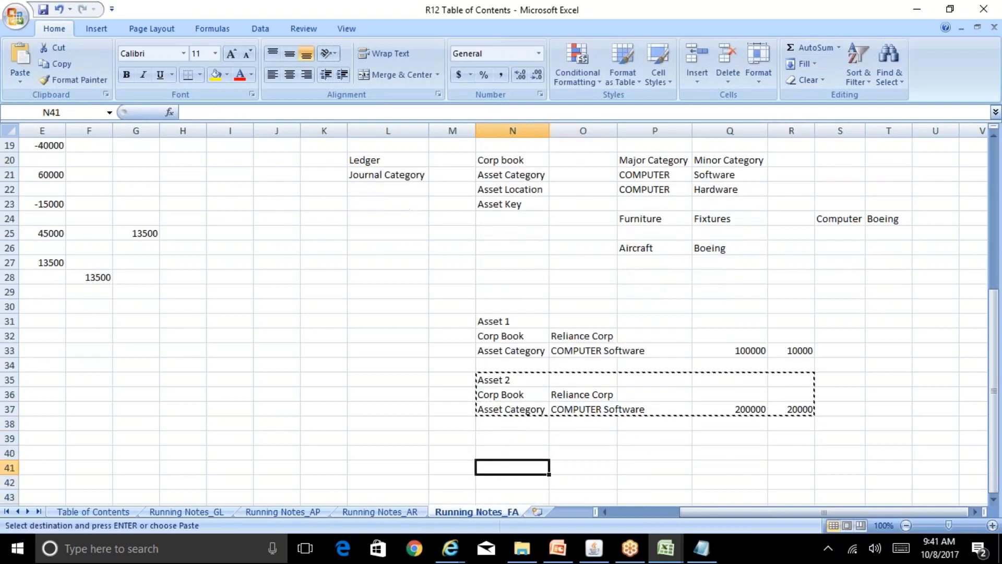
Paste the copied block below and retitle it Asset 3.
key(ctrl+v)
key(Down)
key(Up)
text(Asset 3)
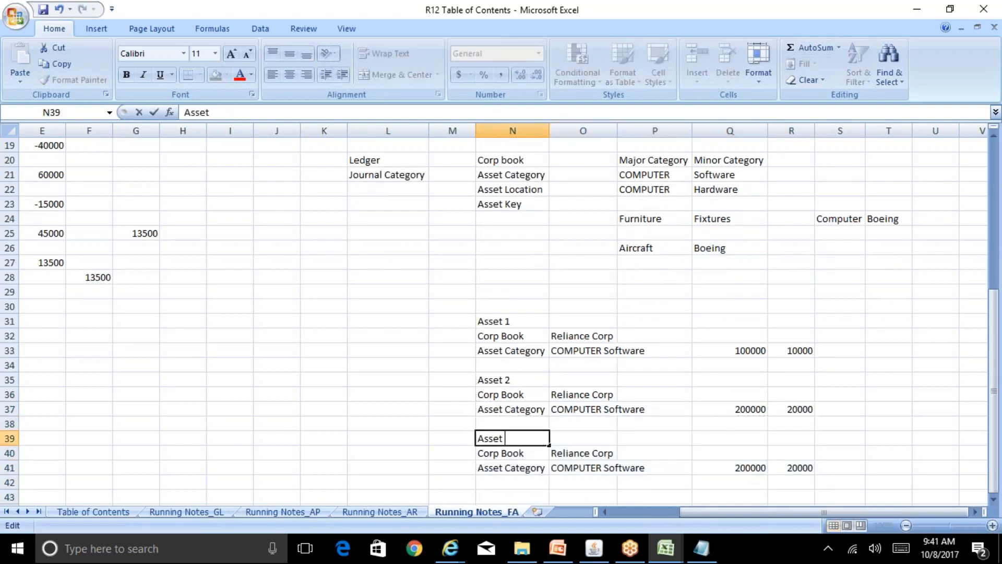
key(Return)
key(Right)
key(Down)
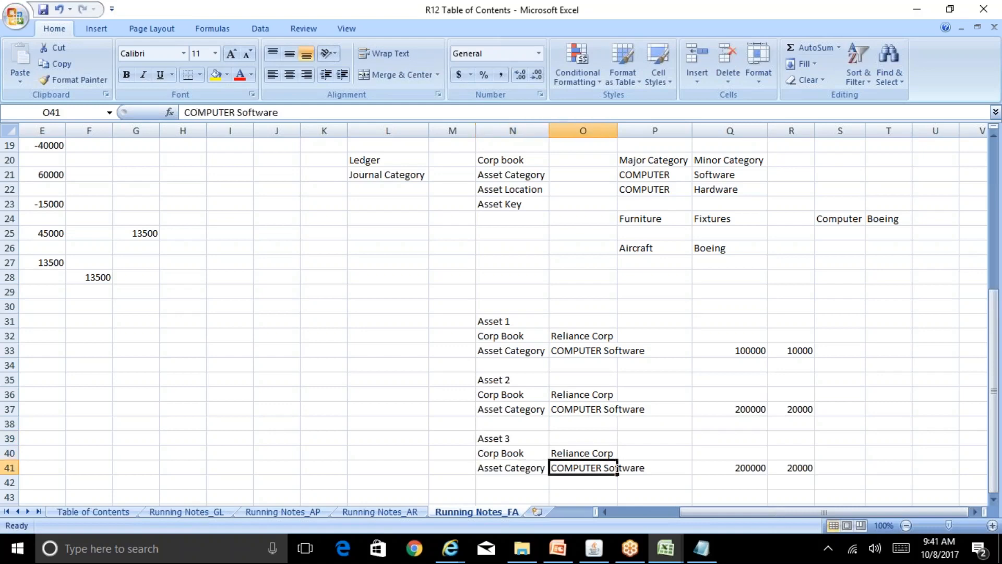
key(Up)
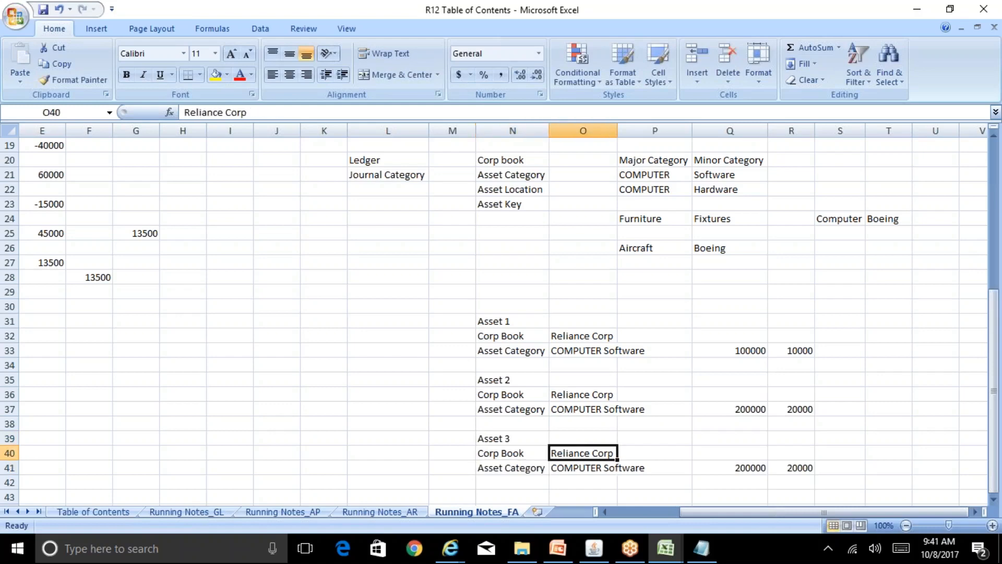
key(Down)
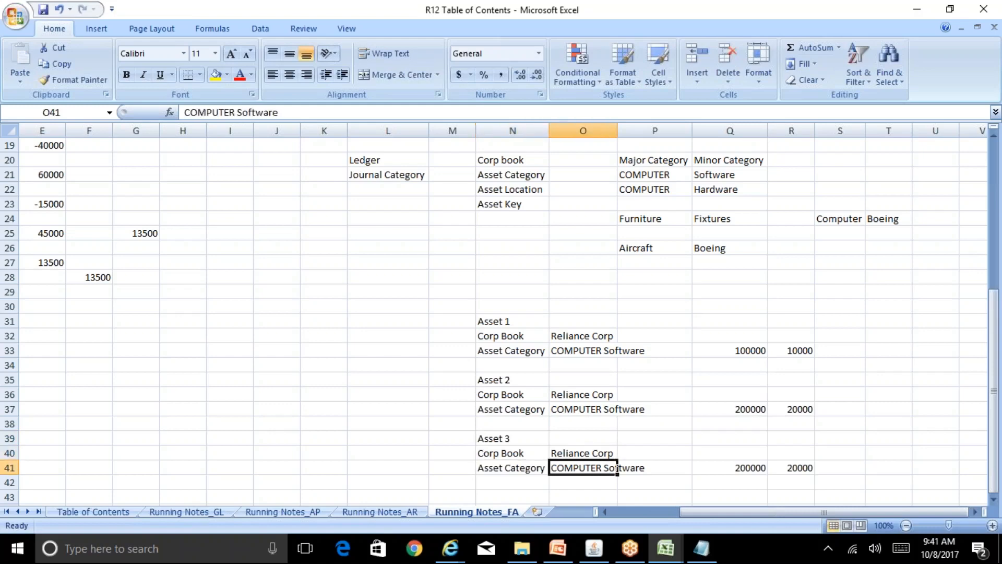
Change Asset 3's category from COMPUTER Software to COMPUTER Hardware.
key(F2)
key(BackSpace)
key(BackSpace)
key(BackSpace)
key(BackSpace)
key(BackSpace)
key(BackSpace)
key(BackSpace)
key(BackSpace)
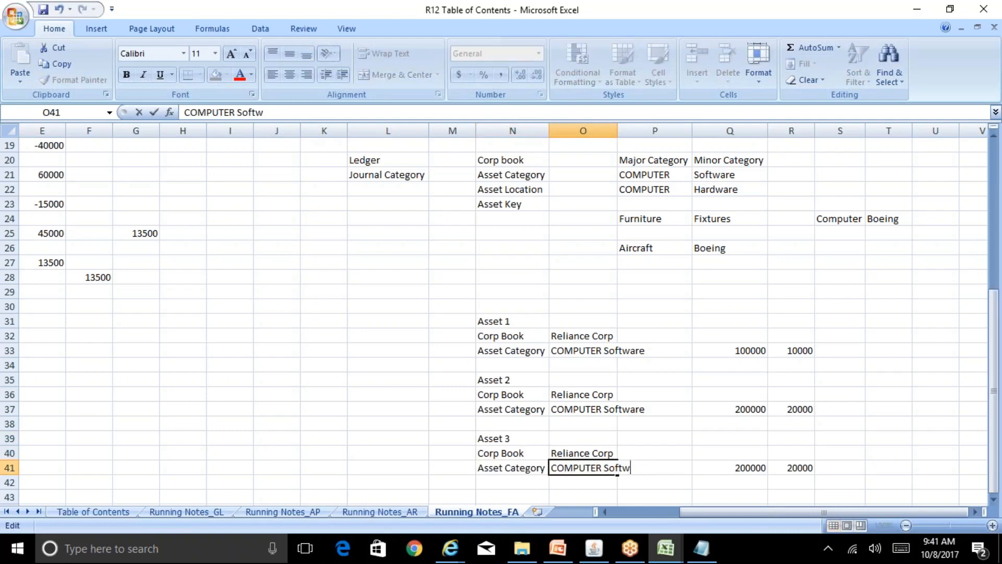
text(Hardwar)
text(e)
key(Return)
Enter 300000 cost in Q41 and 30000 depreciation in R41.
key(Up)
key(Right)
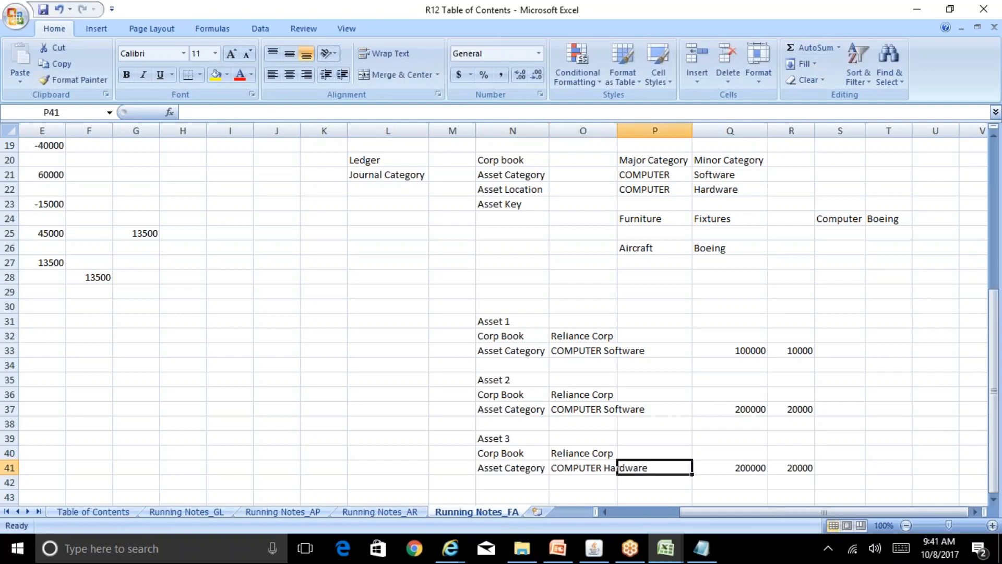
key(Right)
text(300000)
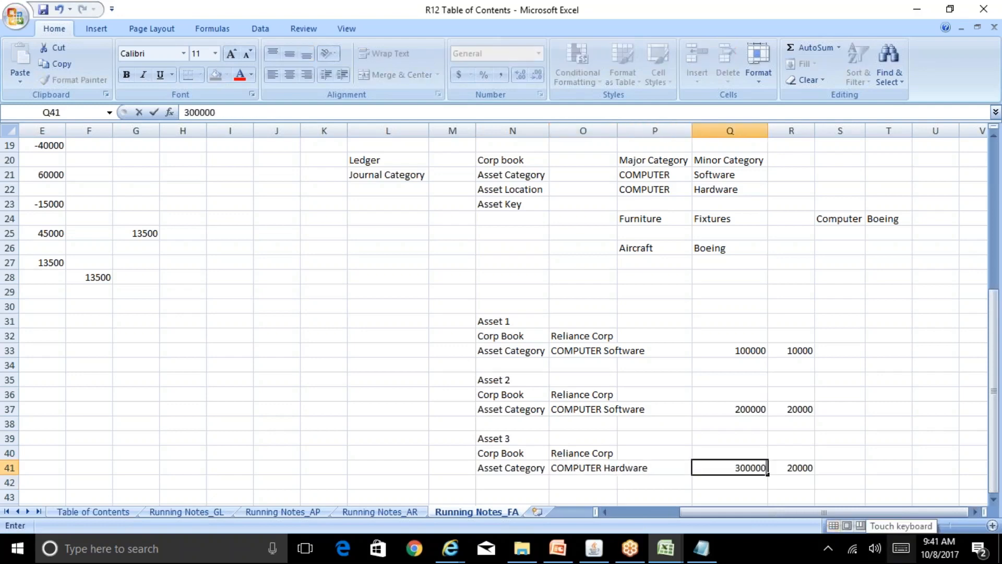
key(Right)
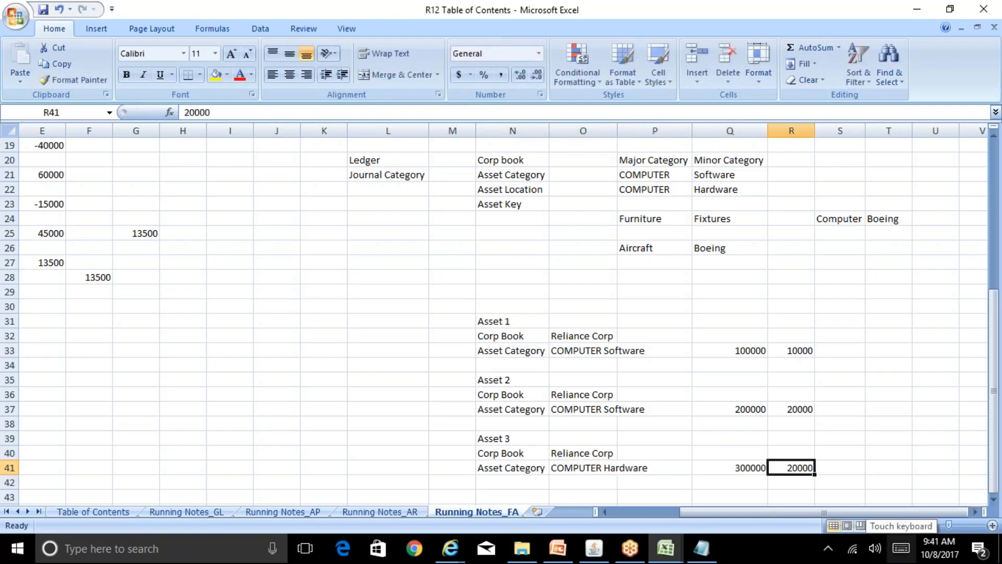
text(3000)
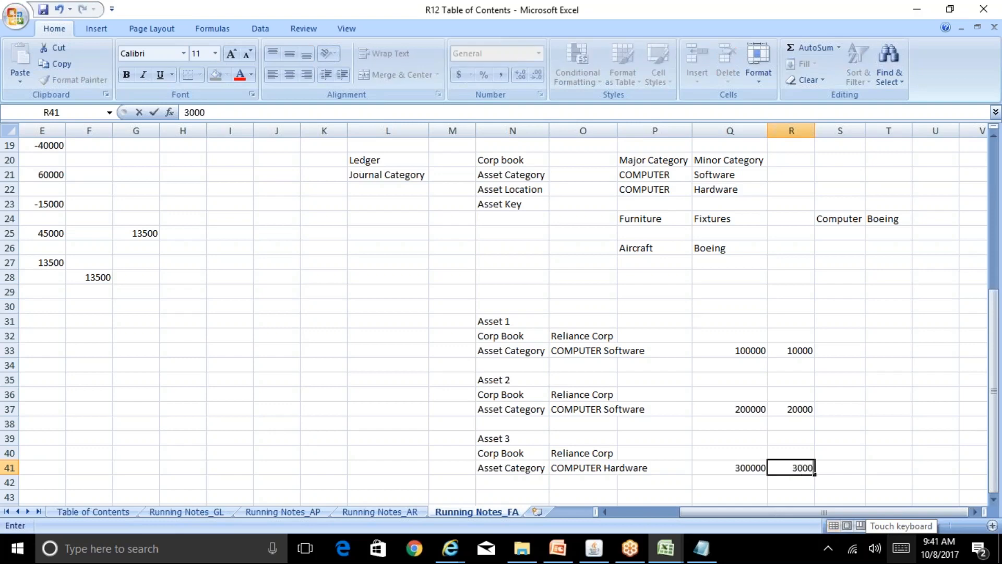
text(0)
key(Right)
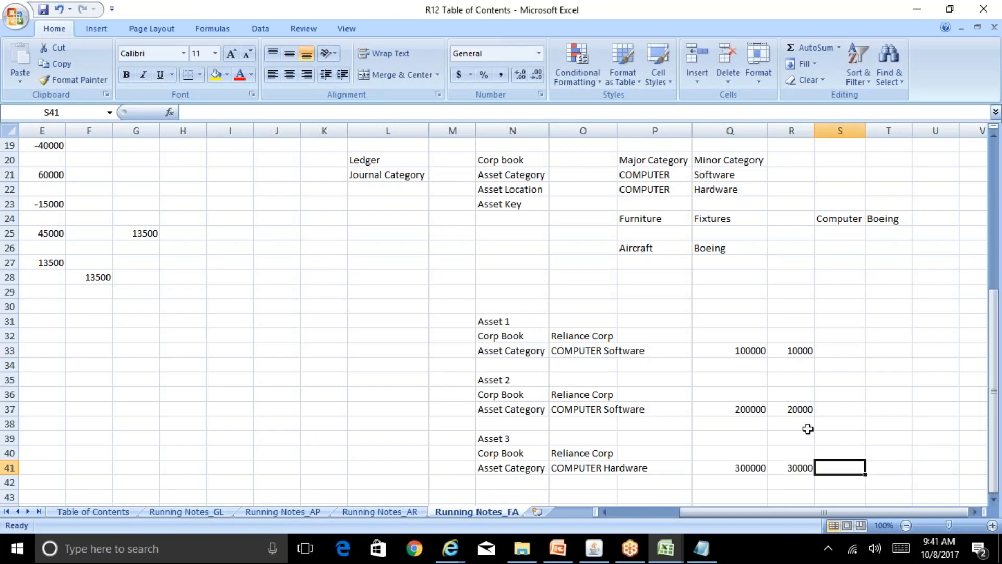
Check the cost and depreciation values of Assets 1, 2 and 3.
click(748, 357)
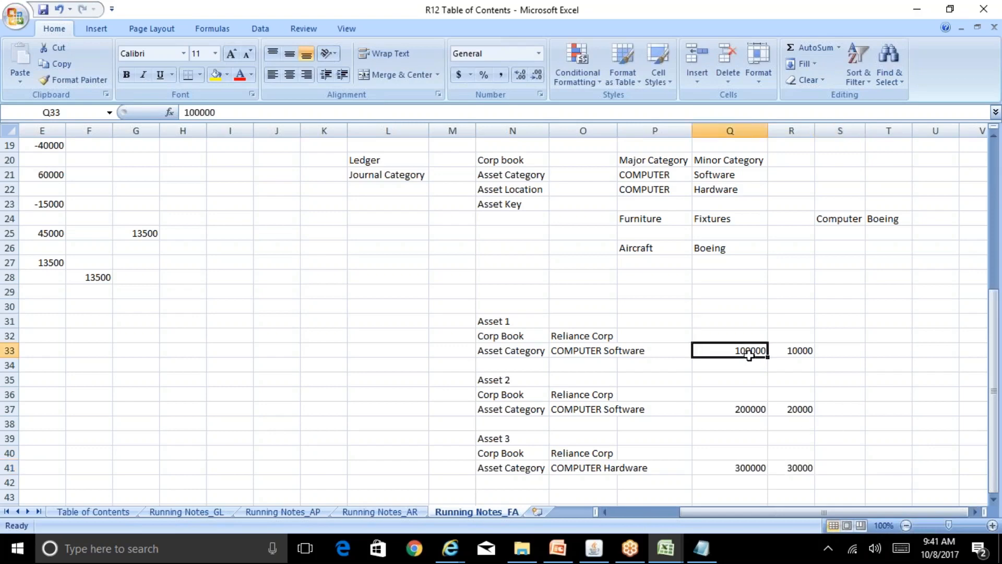
click(801, 353)
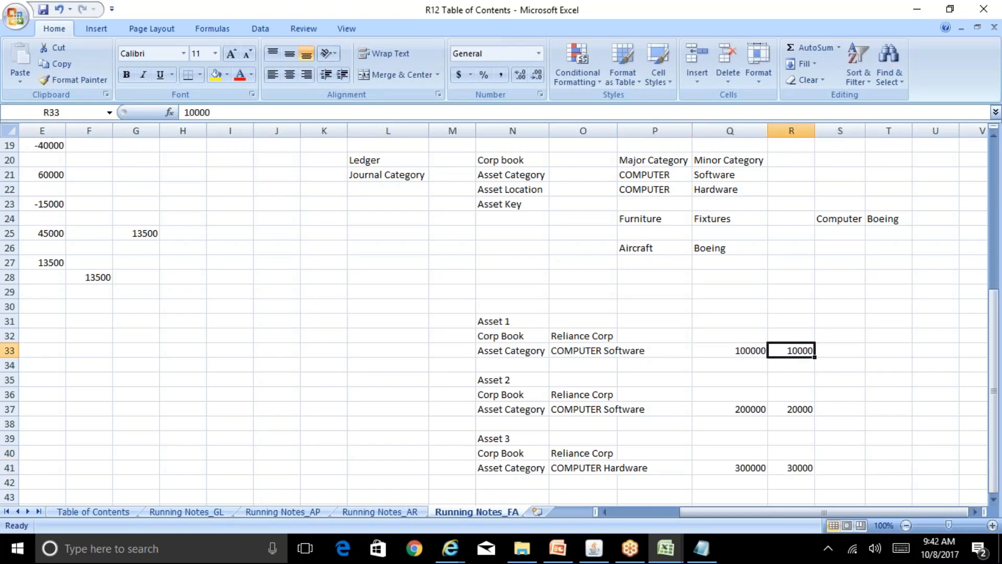
click(797, 408)
click(800, 464)
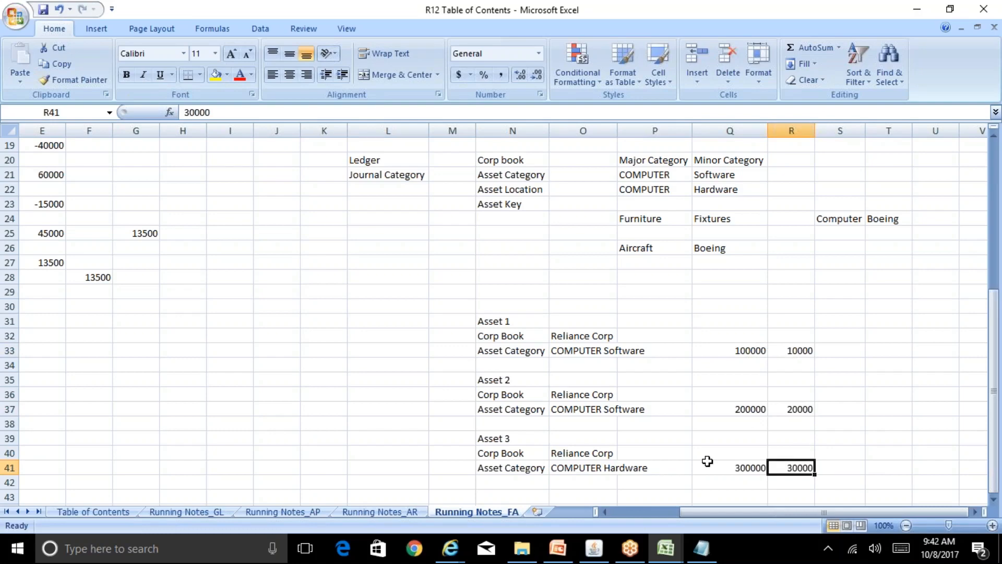
Enter the label Group Asset in J29 and the name GRP Asset1 in L29.
click(275, 292)
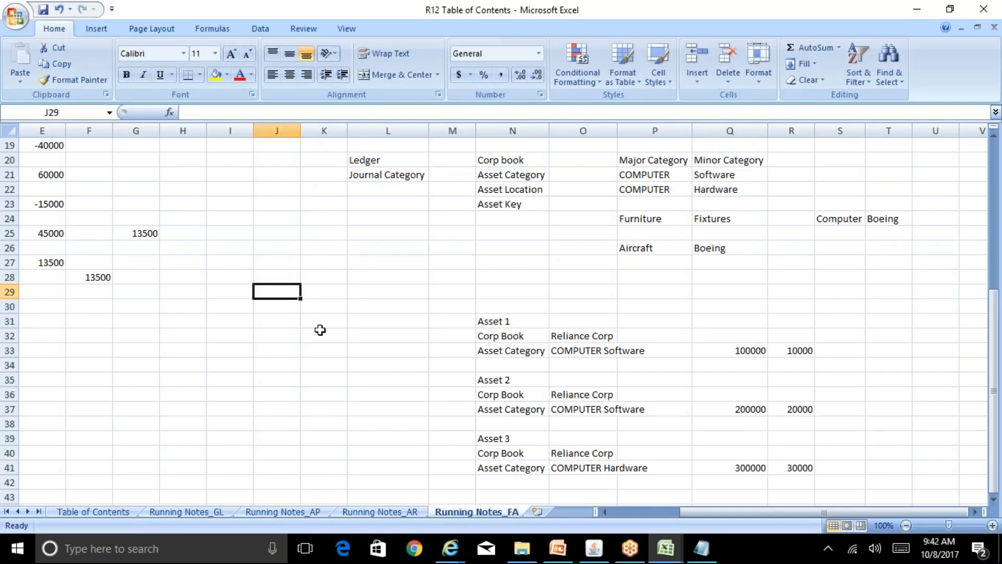
text(Group As)
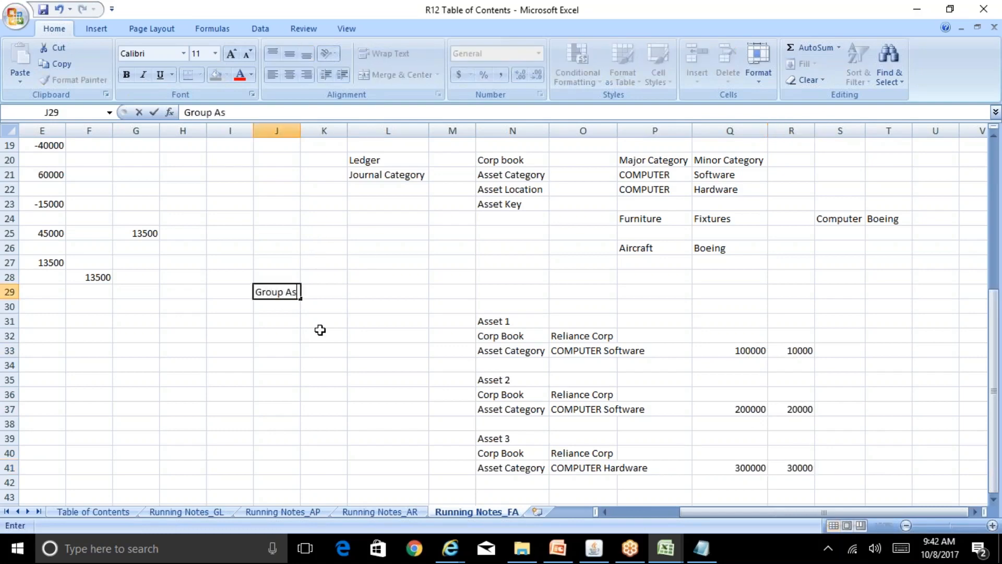
text(set)
key(Return)
key(Up)
key(Right)
key(Right)
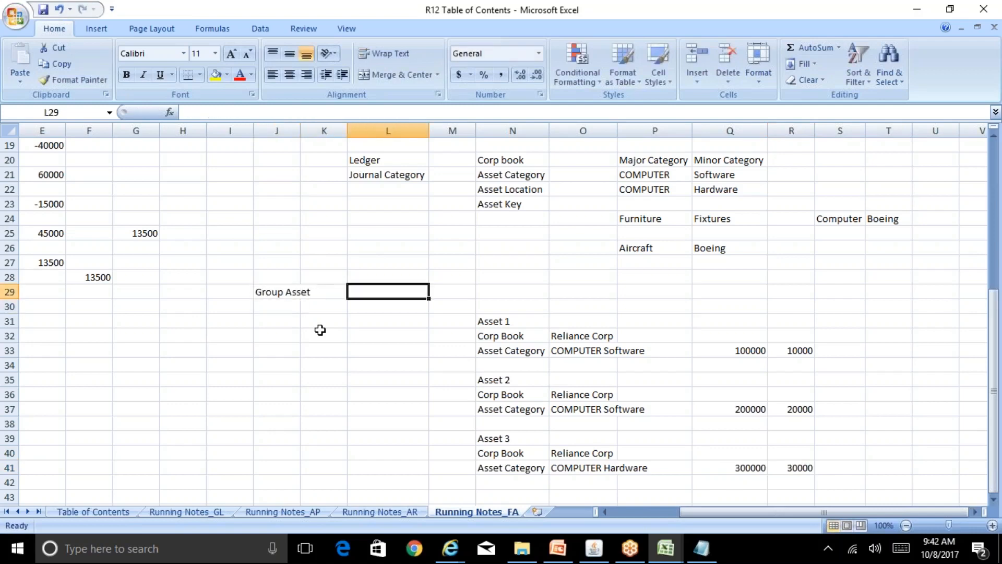
text(GRP Asset1)
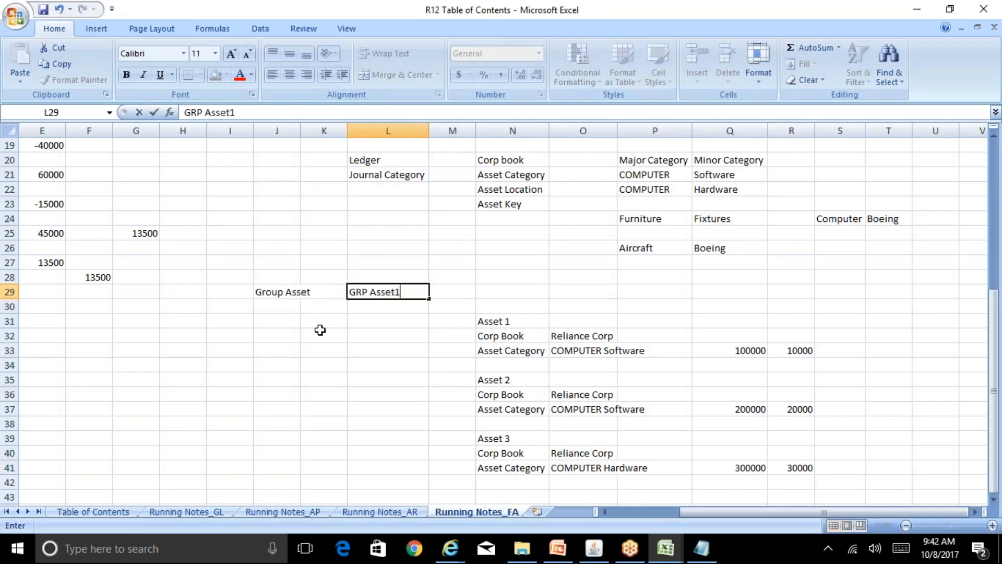
key(Return)
Enter 0 in both M29 and N29.
key(Up)
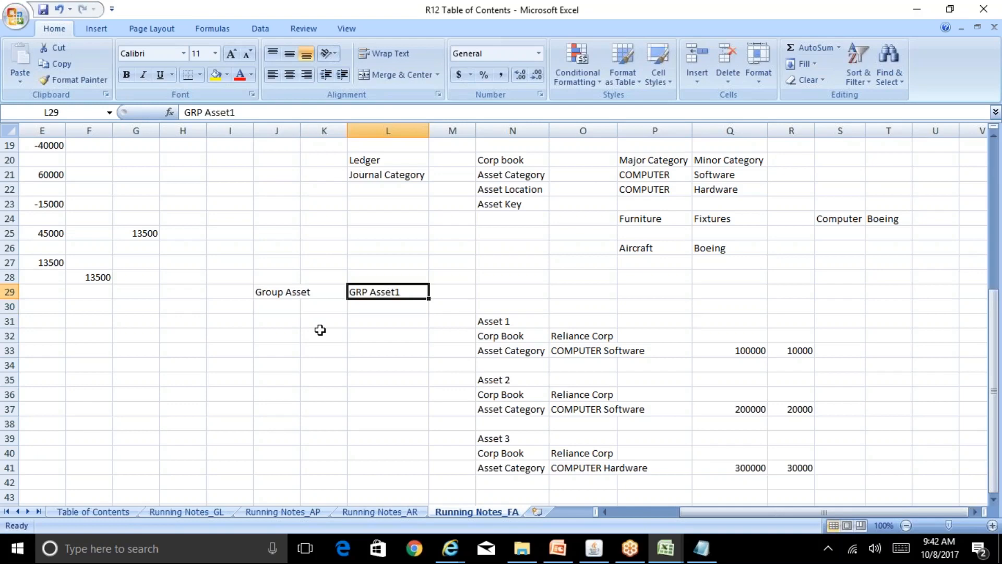
key(Right)
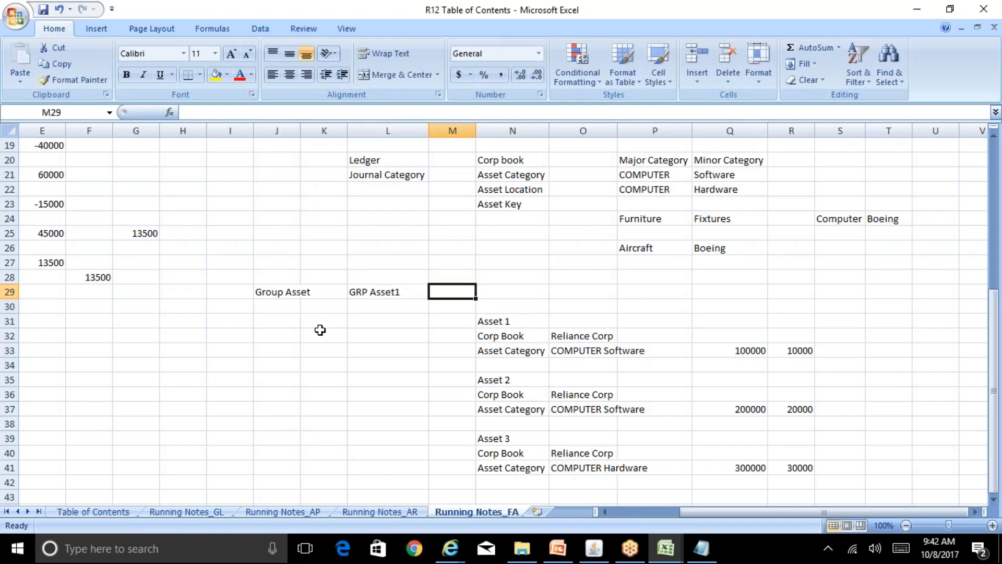
text(0)
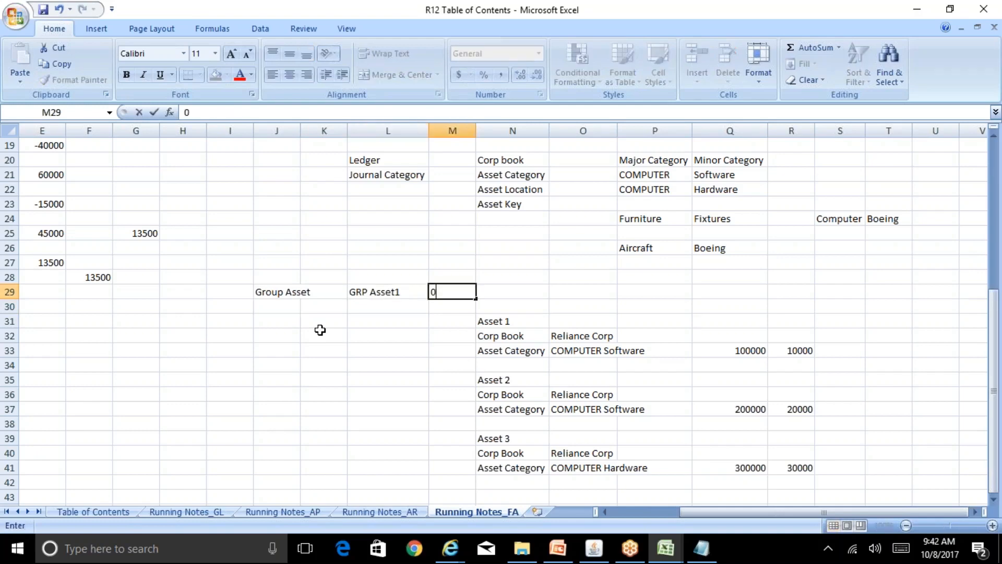
key(Right)
text(0)
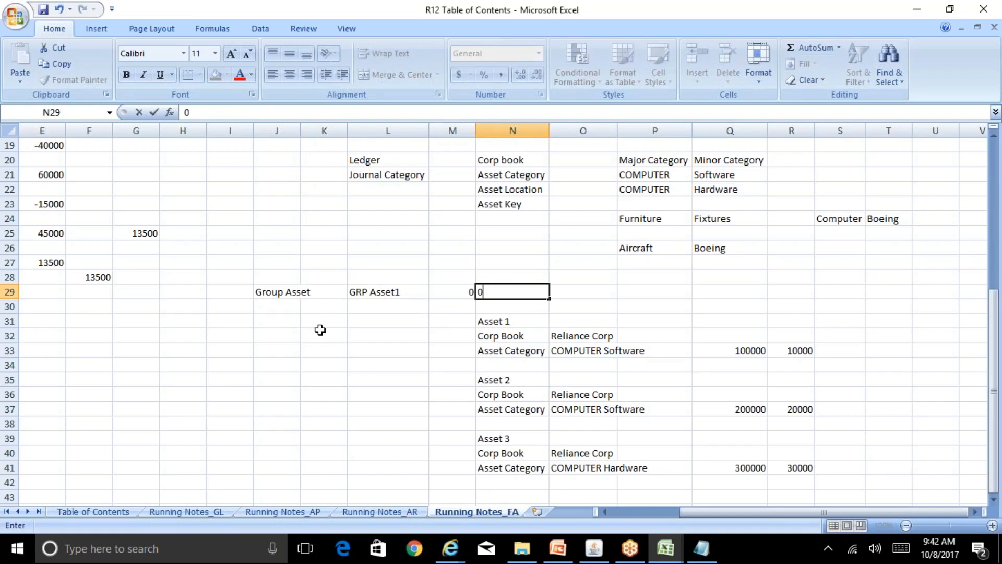
key(Down)
key(Down)
key(Down)
key(Down)
key(Down)
key(Down)
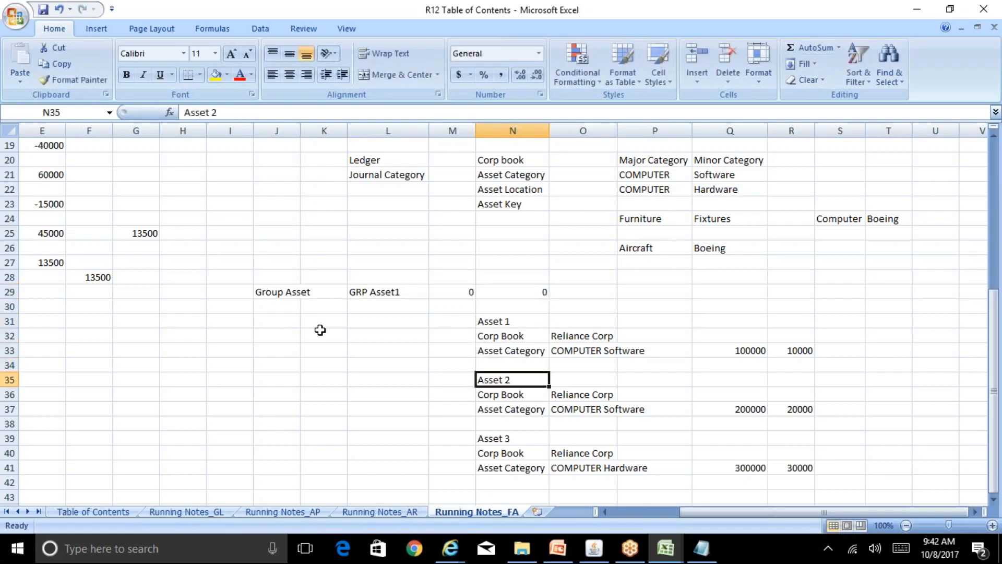
key(Up)
key(Up)
key(Up)
key(Up)
key(Down)
key(Down)
key(Down)
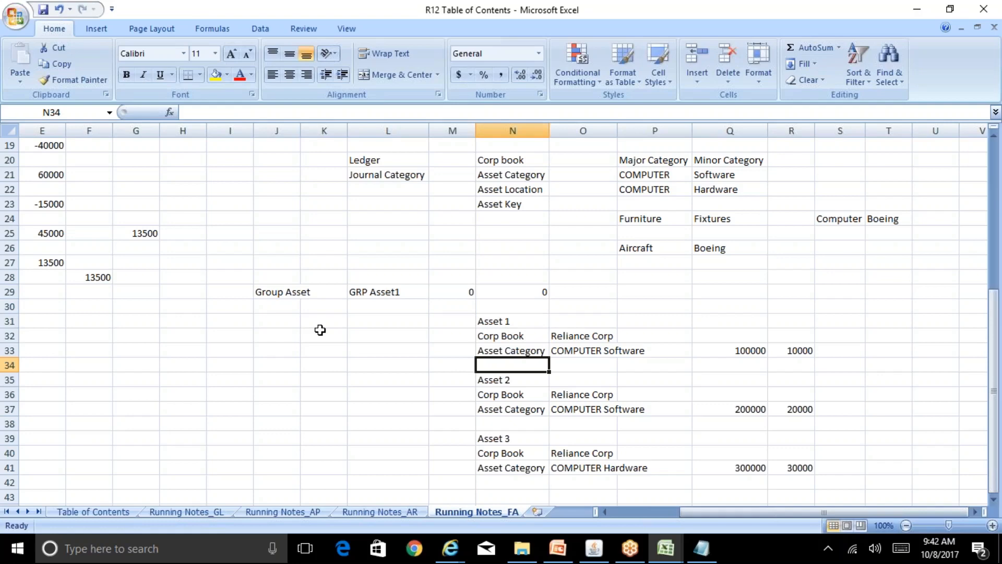
Insert a Group Asset row under Asset 1's category with GRP Asset1 as its value.
key(alt+i)
key(r)
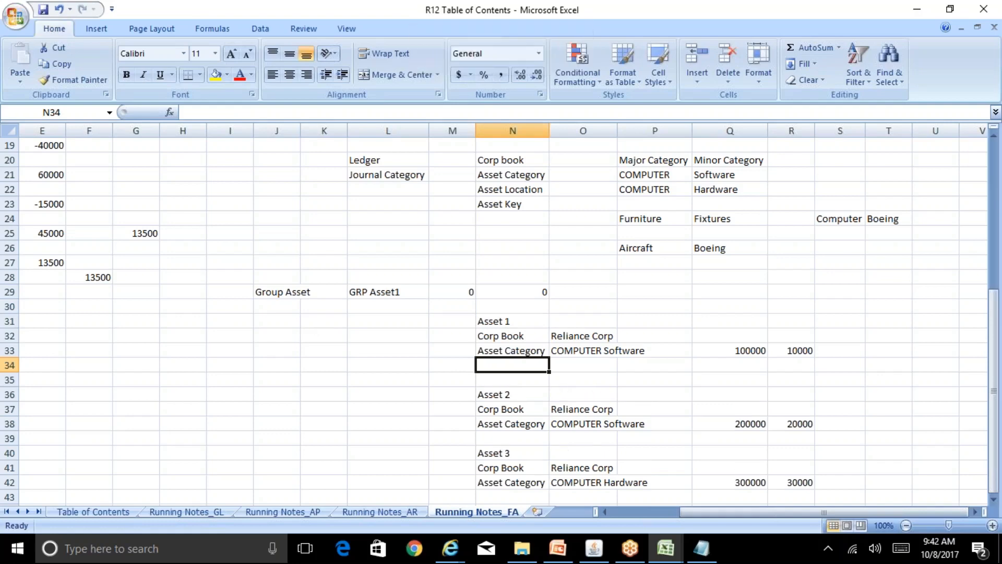
text(Group Asset)
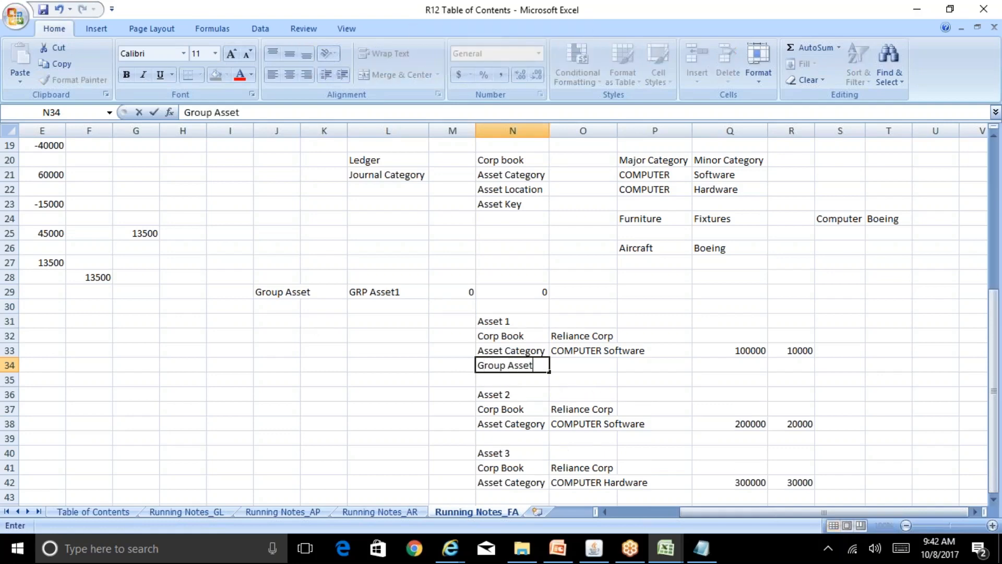
key(Return)
key(Up)
key(Right)
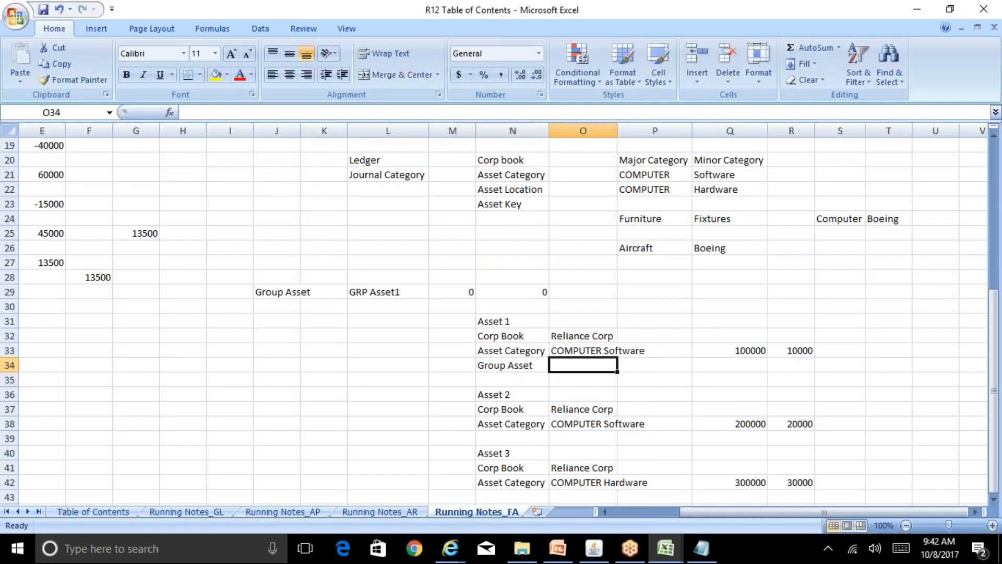
key(Up)
key(Up)
key(Up)
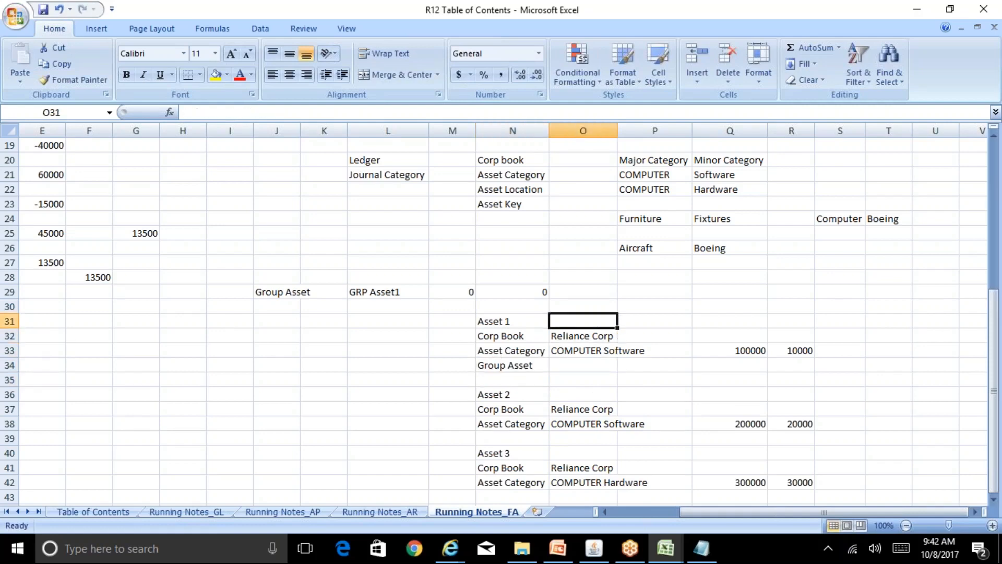
key(Left)
key(Left)
key(Up)
key(Up)
key(Left)
key(Left)
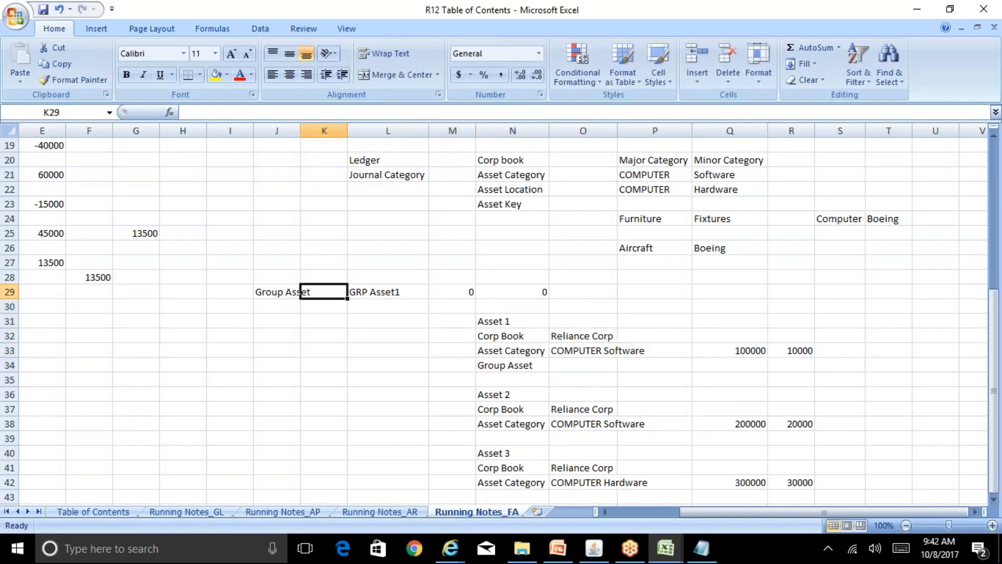
key(Right)
key(Down)
key(Down)
key(Down)
key(Down)
key(Down)
key(Right)
key(Right)
key(Right)
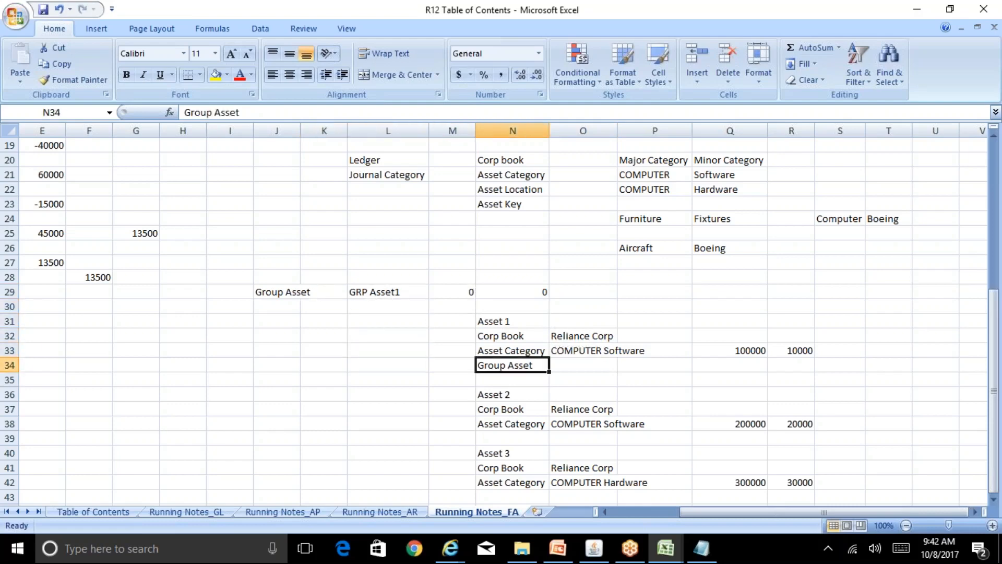
text(GRP Asset1)
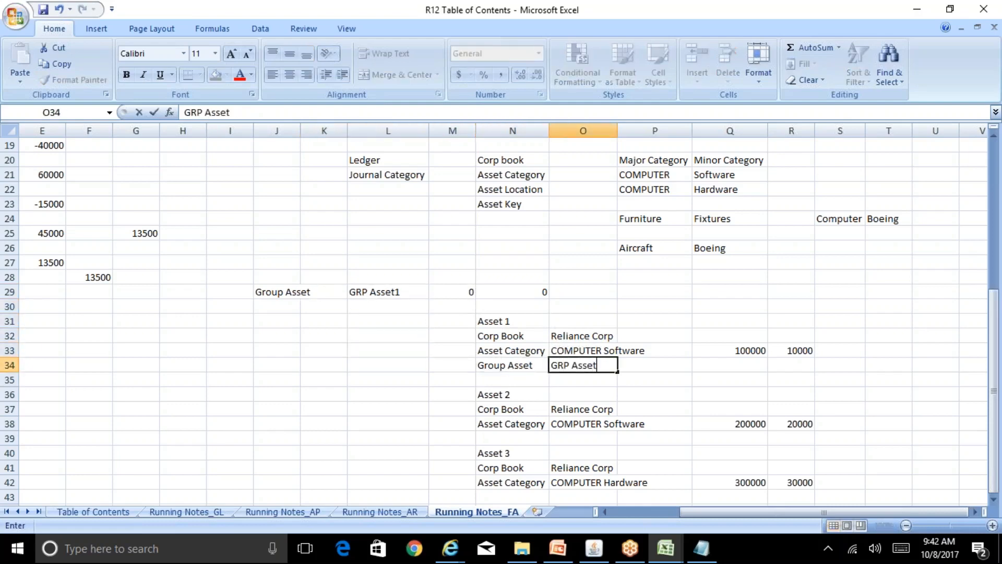
key(Return)
key(Return)
Insert a Group Asset row for Asset 2, pasted from Asset 1 and named GRP Asset2.
key(Down)
key(Down)
key(Down)
key(alt+i)
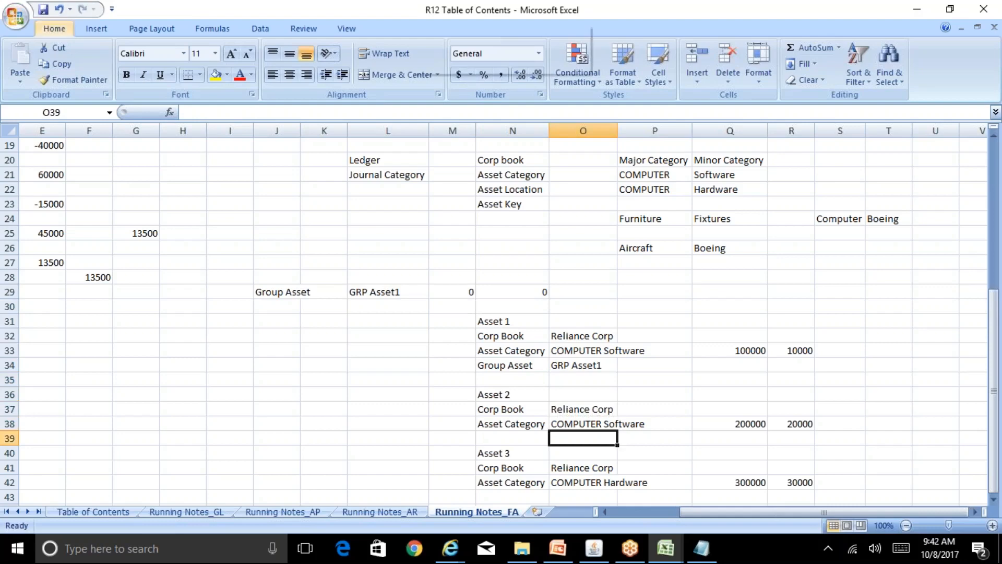
key(r)
key(Up)
key(Left)
key(Up)
key(Up)
key(Up)
key(Up)
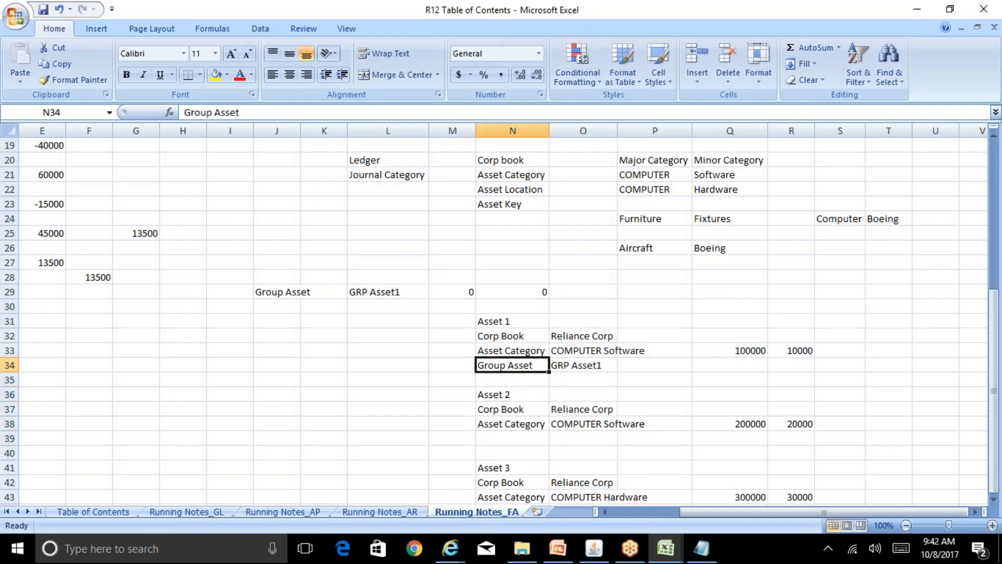
key(shift+Right)
key(ctrl+c)
key(Down)
key(Down)
key(Down)
key(Down)
key(Down)
key(ctrl+v)
key(Right)
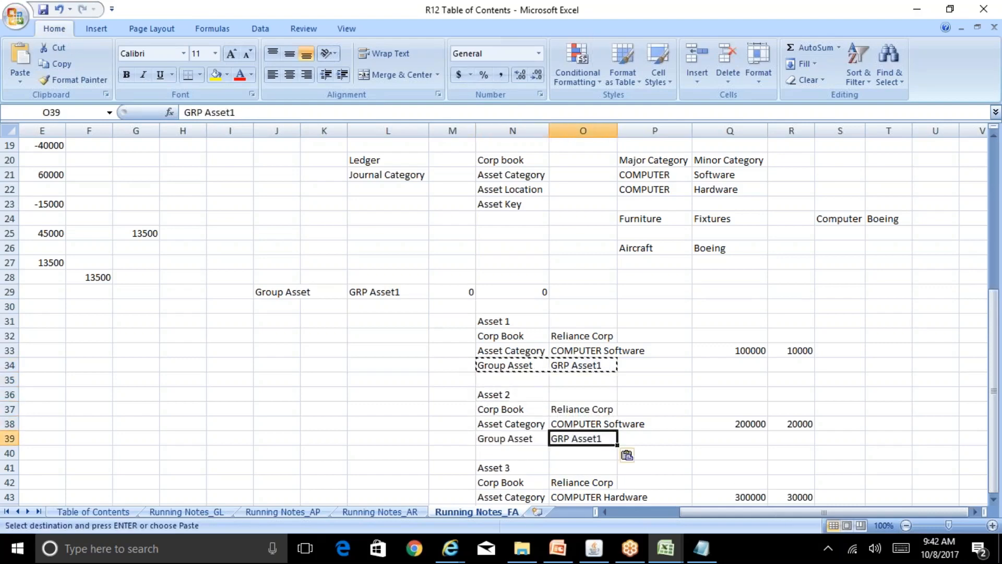
key(F2)
key(BackSpace)
text(2)
key(Return)
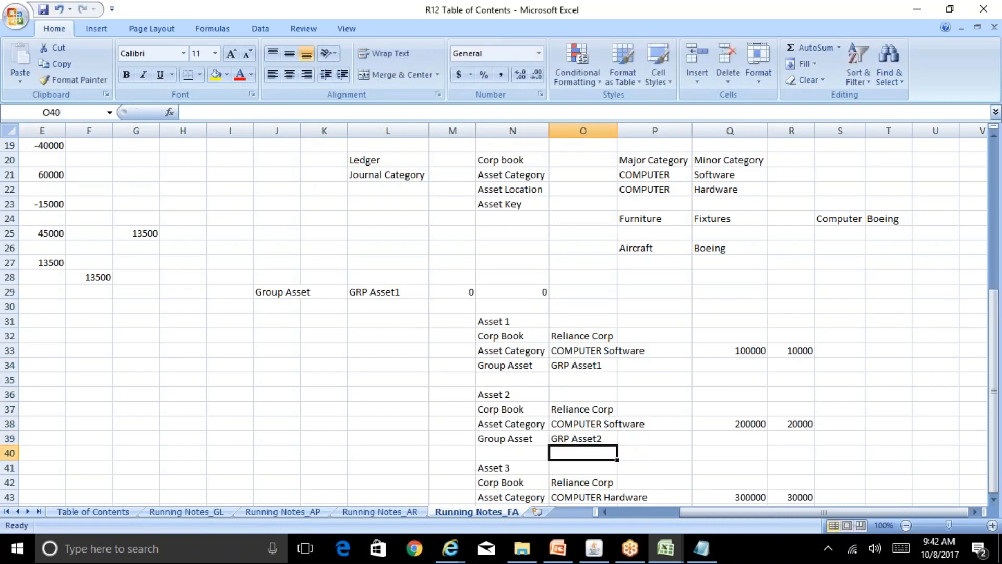
key(Down)
key(Down)
key(Down)
key(Down)
key(Down)
key(Down)
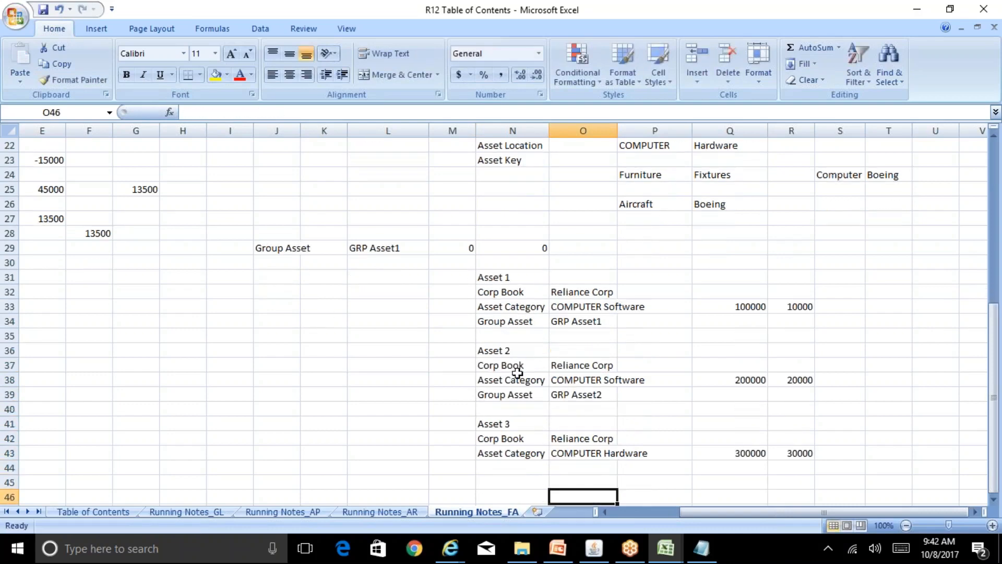
Copy the Group Asset row under Asset 3 and set its value to GRP Asset1.
click(541, 395)
drag(540, 394, 586, 395)
key(ctrl+c)
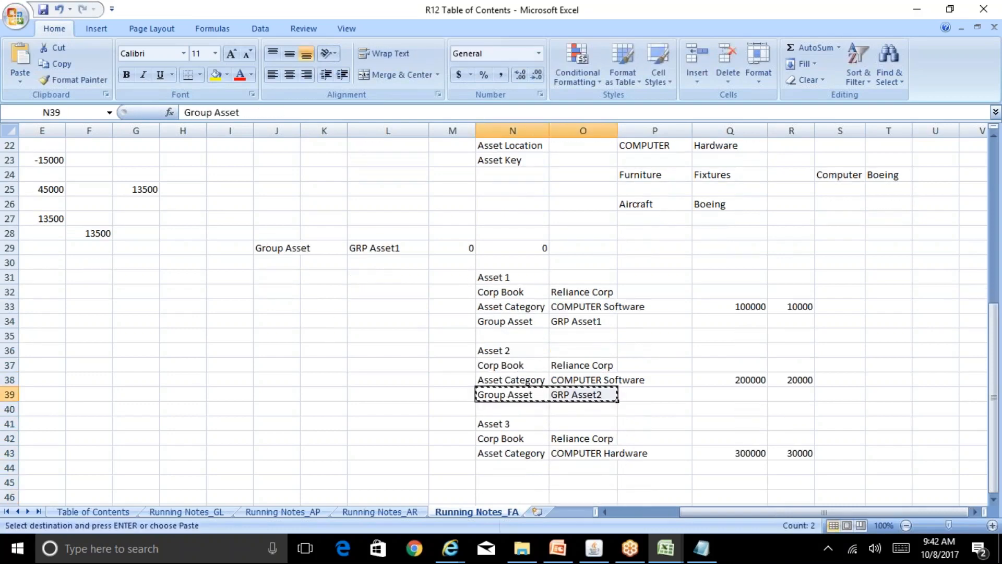
key(Down)
key(Down)
key(Down)
key(Down)
key(Down)
key(ctrl+v)
key(Right)
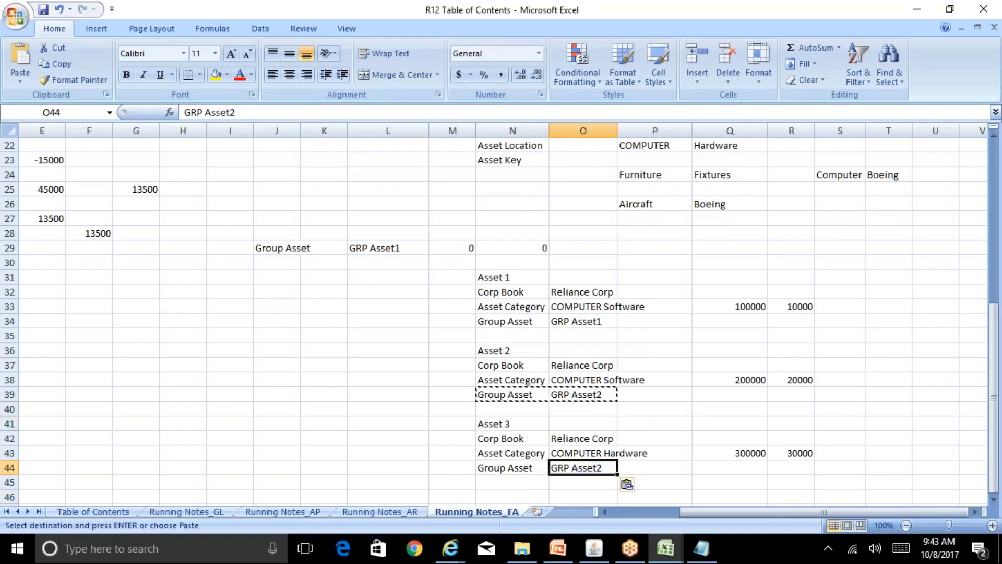
key(F2)
key(BackSpace)
text(1)
key(Return)
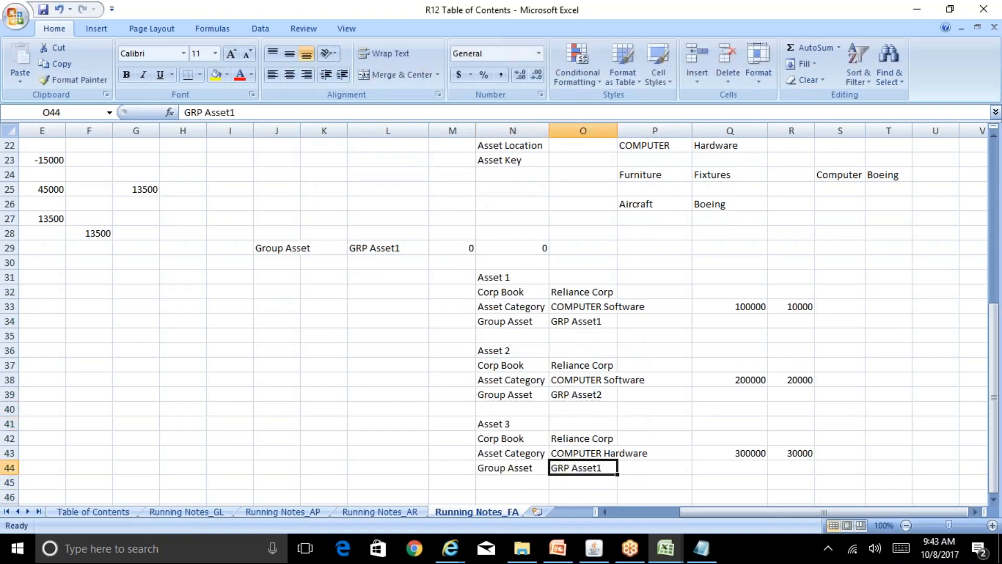
Change Asset 2's group asset to GRP Asset1.
key(Up)
key(Up)
key(Up)
key(Up)
key(Up)
key(Up)
key(F2)
key(BackSpace)
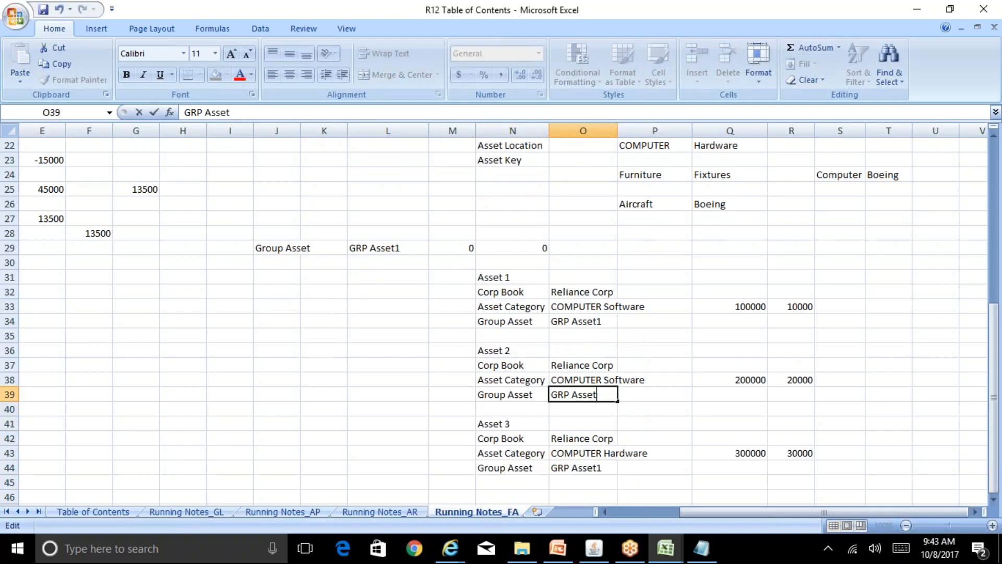
text(1)
key(Return)
key(Up)
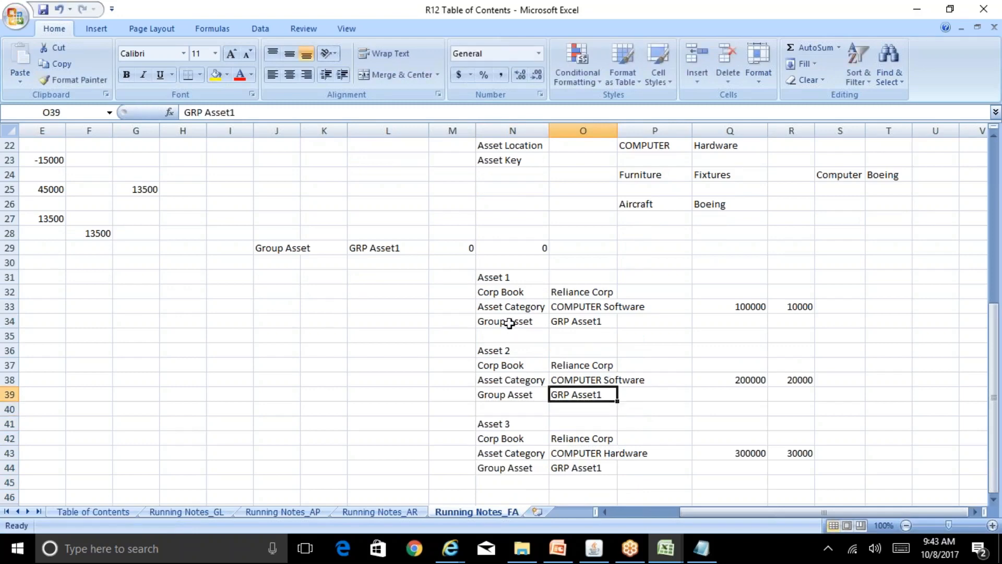
Enter =Q33+Q38+Q43 in M29 for a total cost of 600000.
click(453, 252)
text(=)
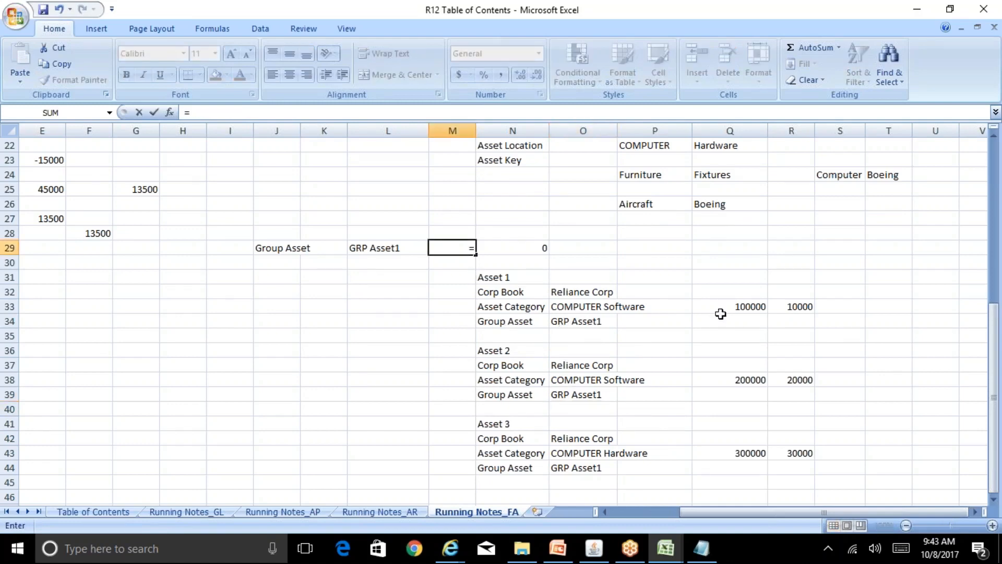
click(750, 307)
text(+)
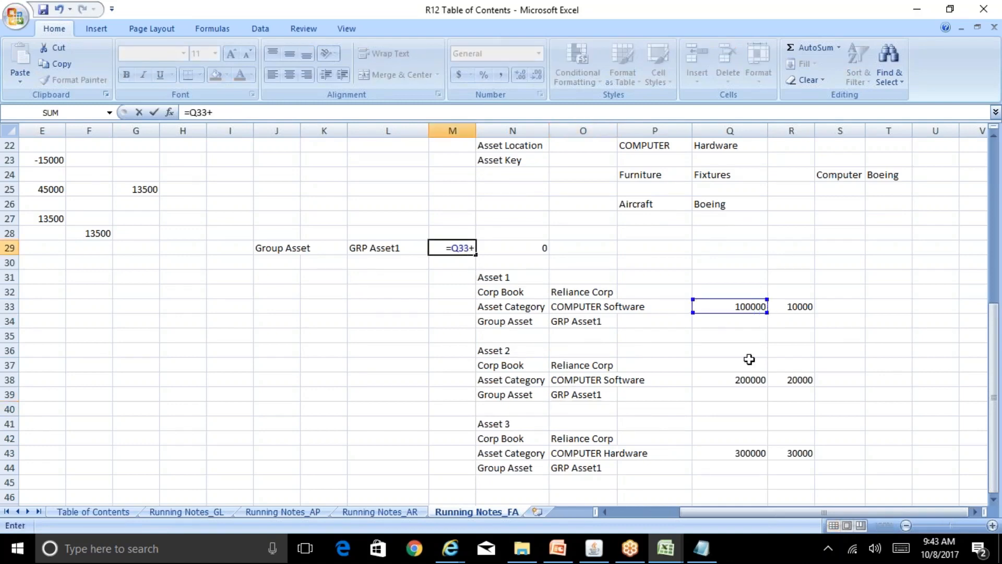
click(750, 381)
text(+)
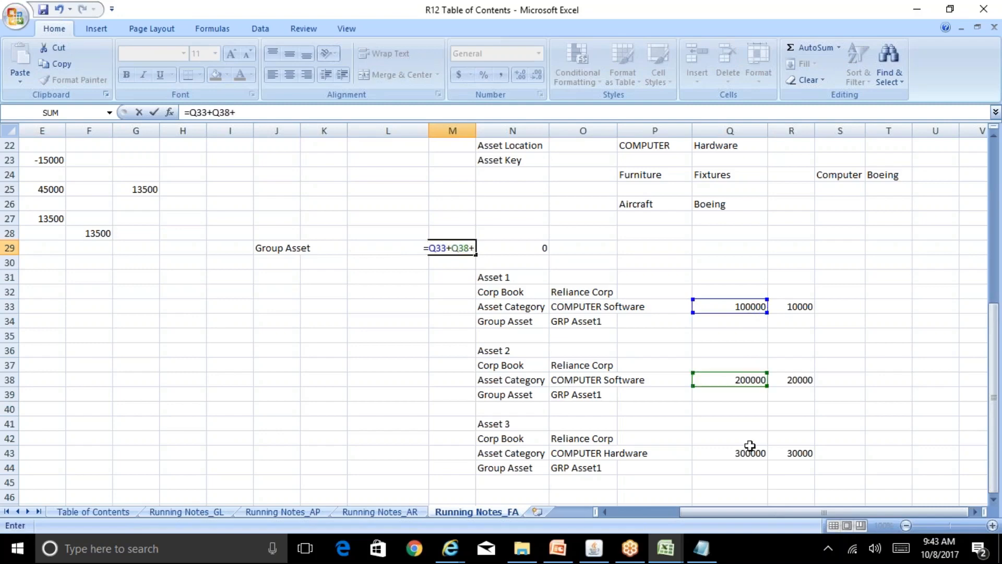
click(750, 453)
key(Return)
Enter =R33+R38+R43 in N29 for total depreciation of 60000.
key(Up)
key(Right)
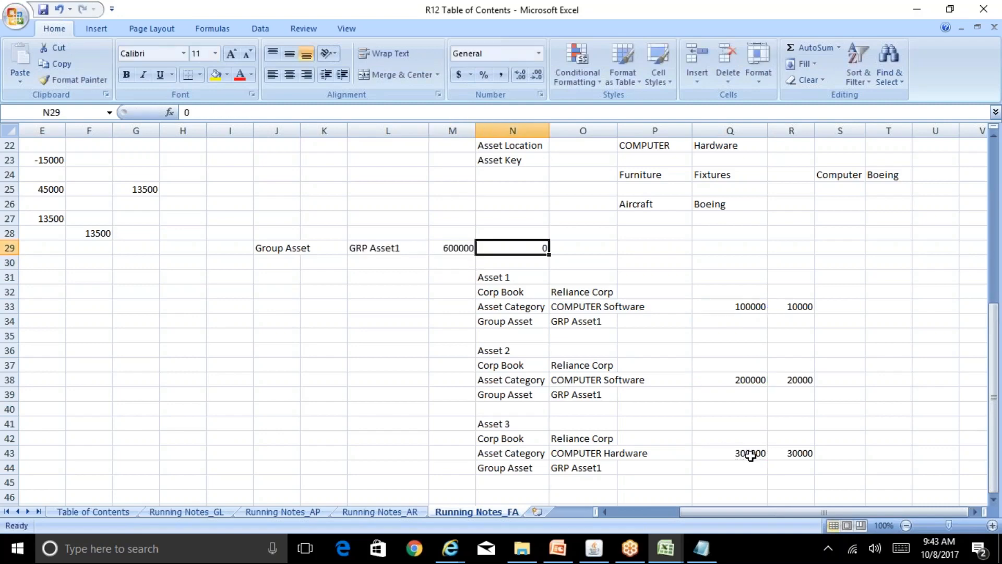
text(=)
click(796, 306)
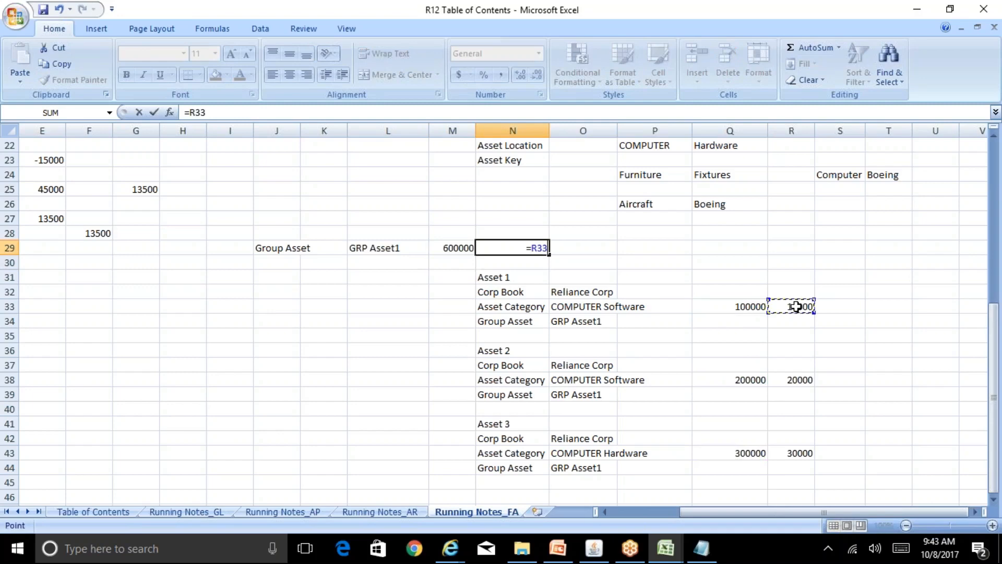
text(+)
click(798, 379)
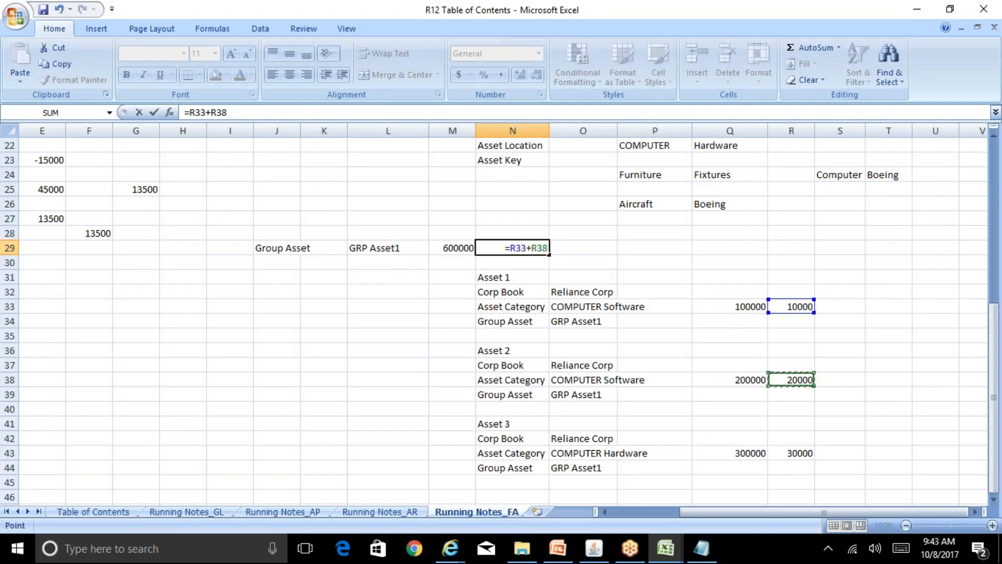
text(+)
click(806, 452)
key(Return)
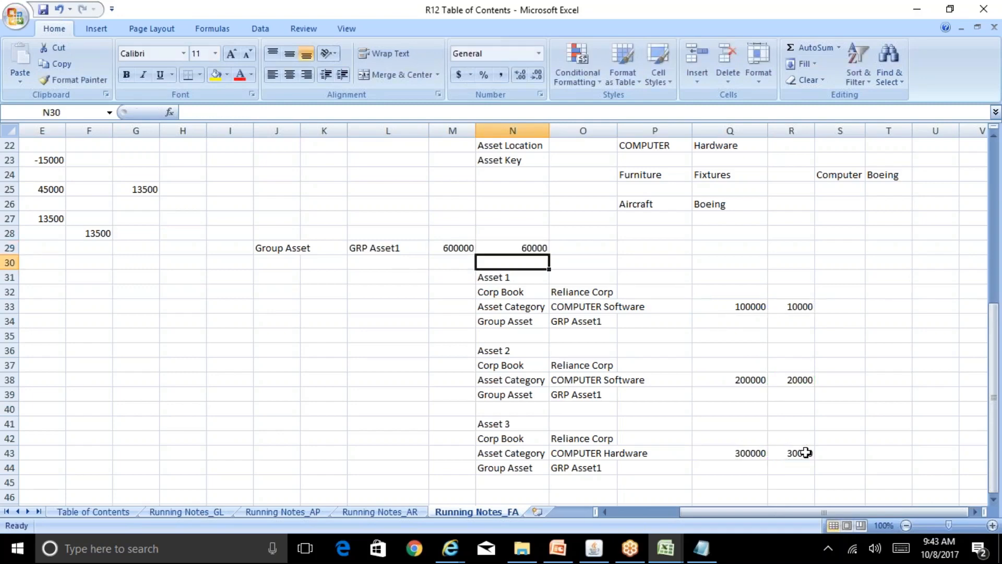
key(Up)
key(Left)
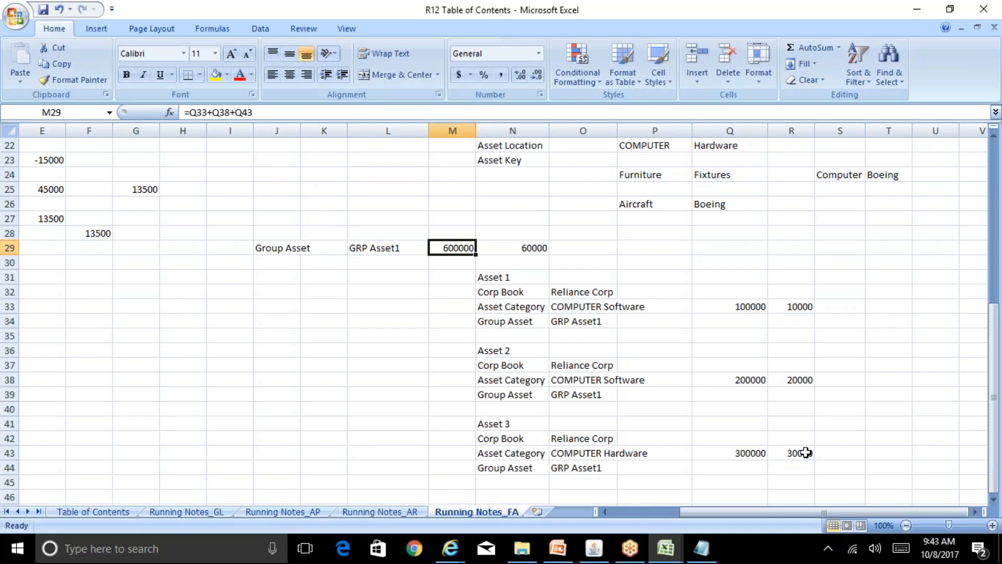
key(Right)
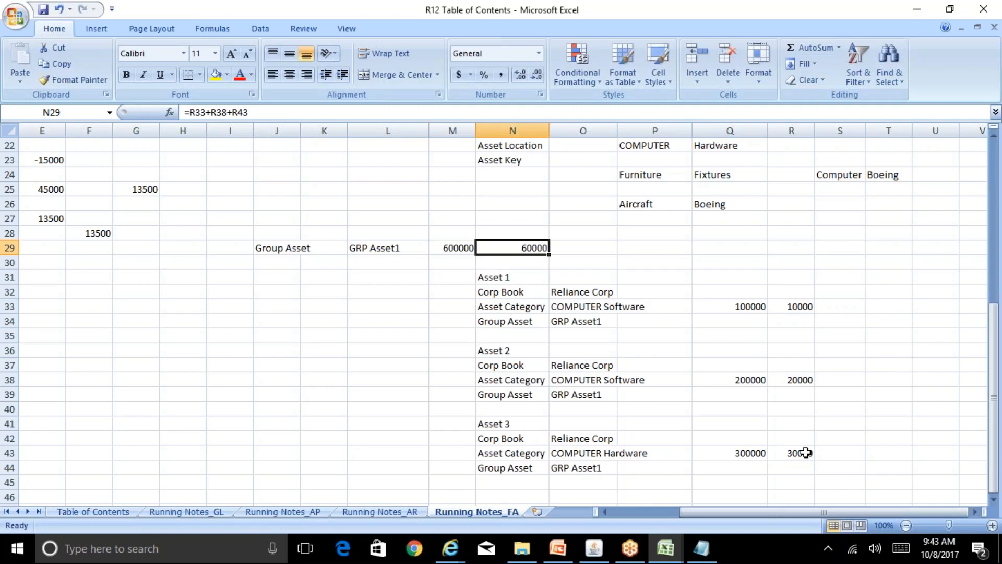
key(Left)
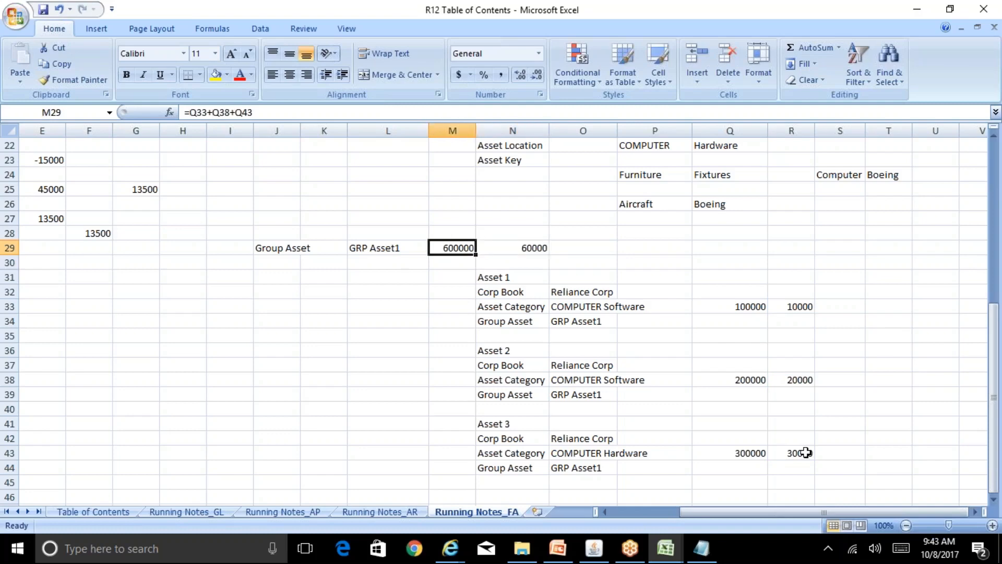
key(Down)
key(Down)
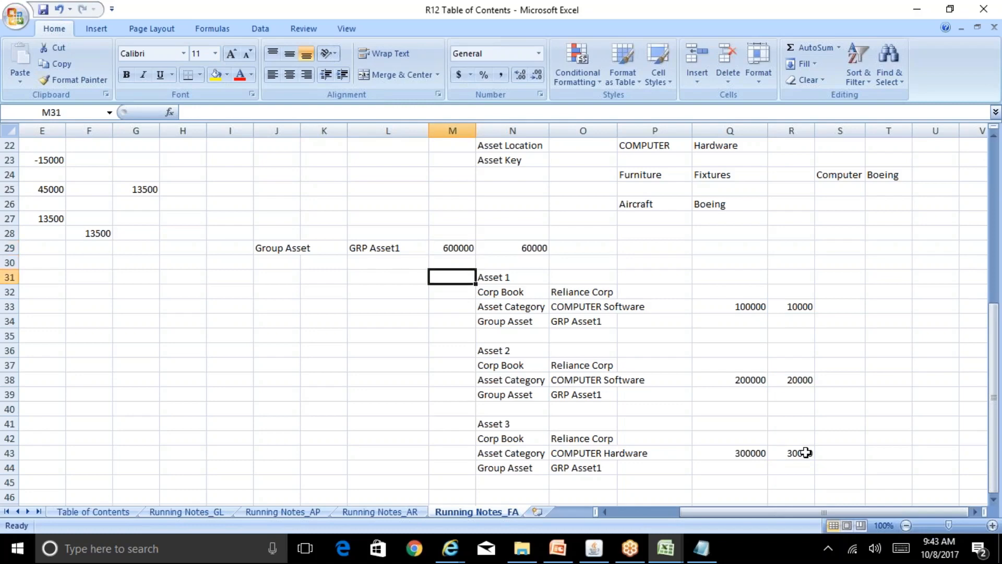
key(Right)
key(Right)
key(Left)
key(Left)
key(Up)
key(Up)
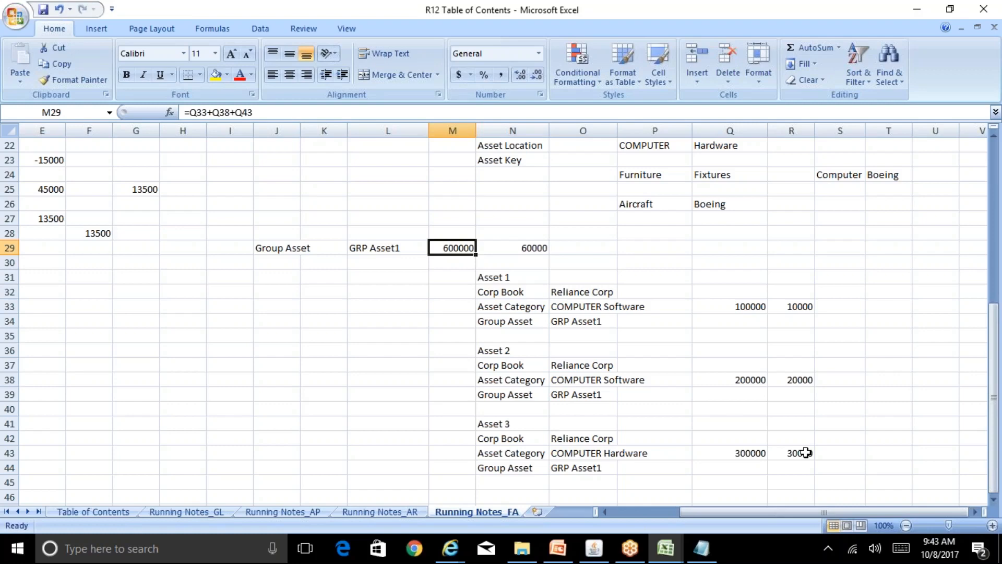
key(Right)
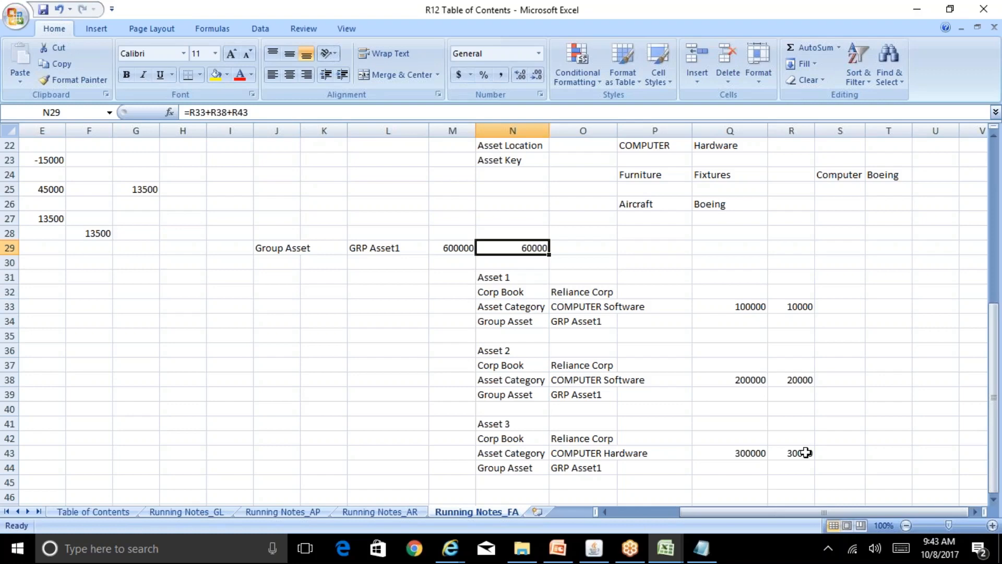
key(Left)
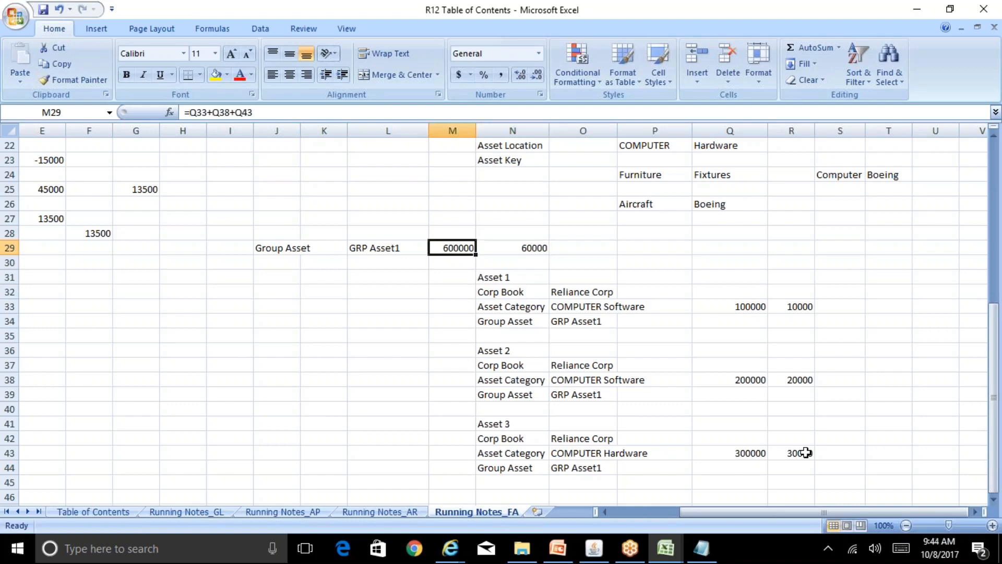
key(Down)
key(Down)
key(Right)
key(Down)
key(Down)
key(Down)
key(Down)
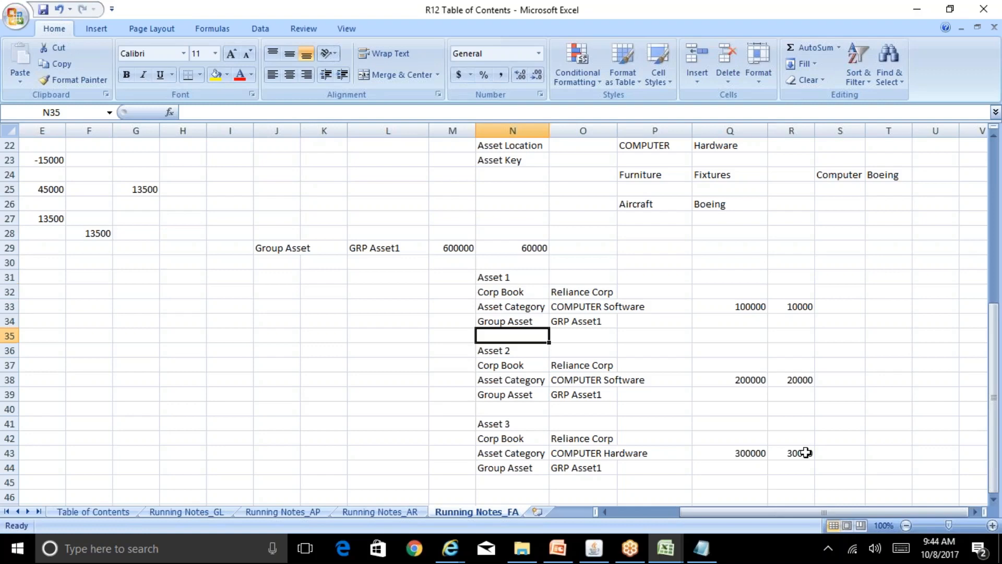
key(Down)
key(Down)
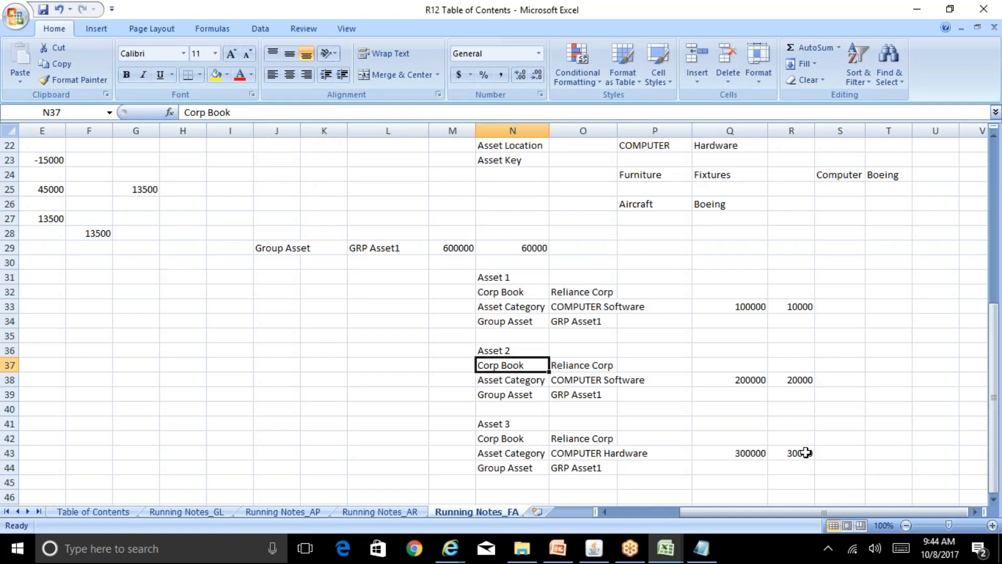
key(Down)
key(Down)
key(Down)
key(Down)
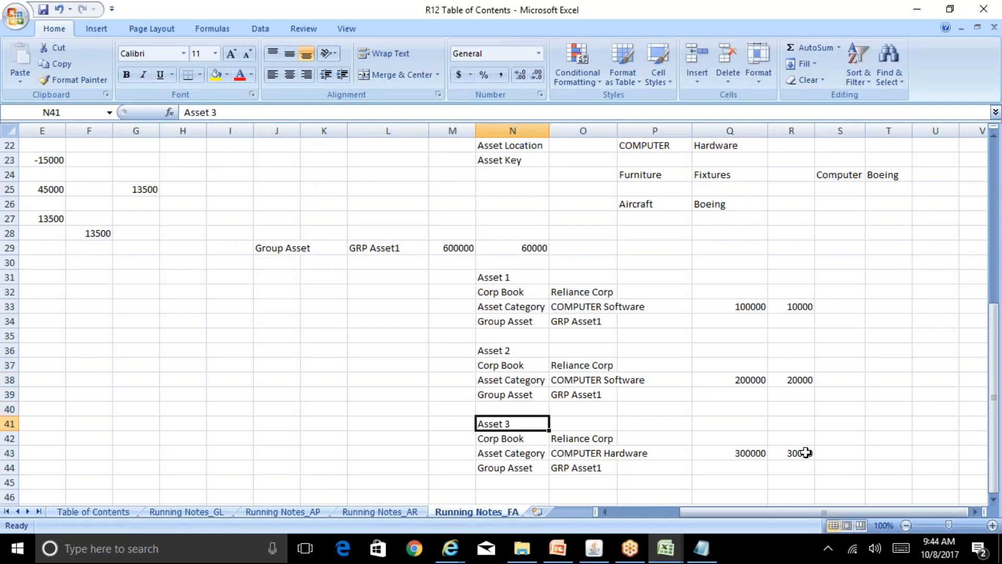
key(Up)
key(Up)
key(Up)
key(Up)
key(Up)
key(Up)
key(Up)
key(Up)
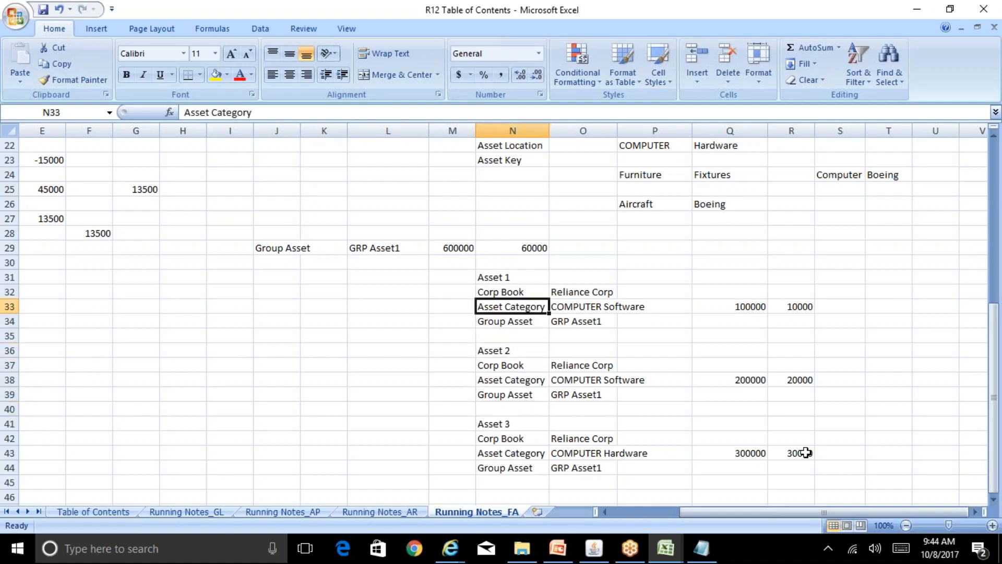
key(Up)
key(Up)
key(Up)
key(Up)
key(Left)
key(Left)
key(Left)
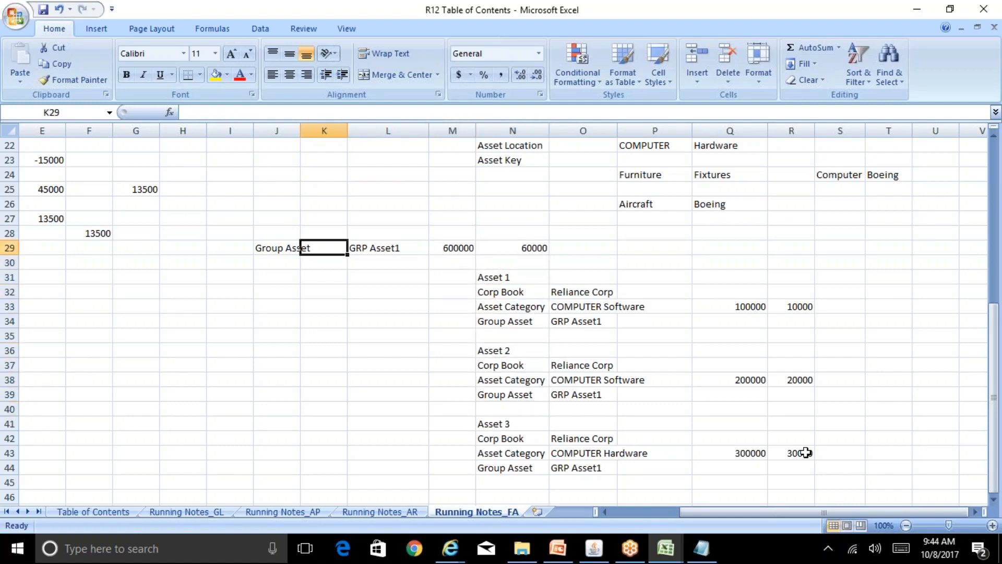
key(Left)
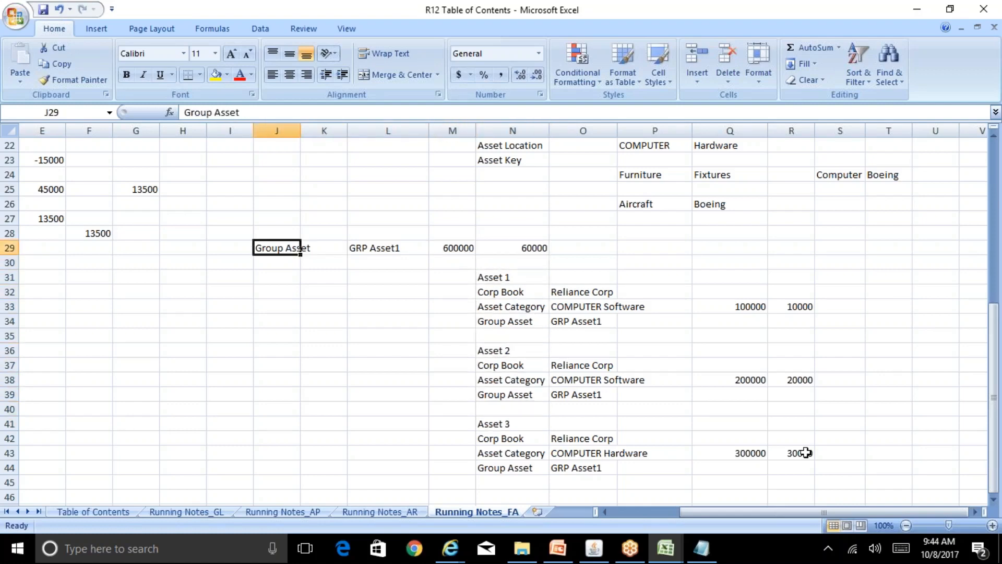
double_click(298, 135)
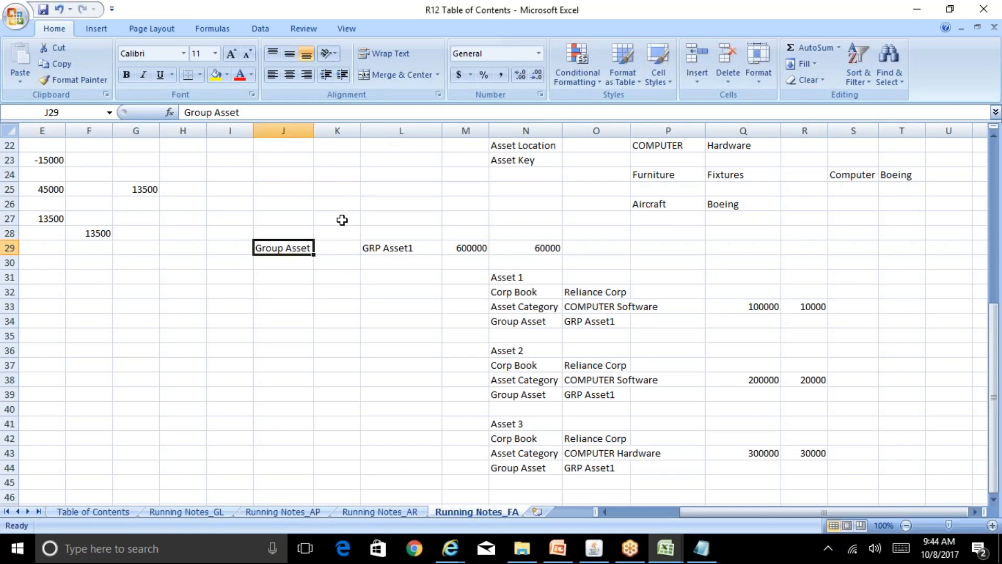
key(Right)
key(Left)
key(Left)
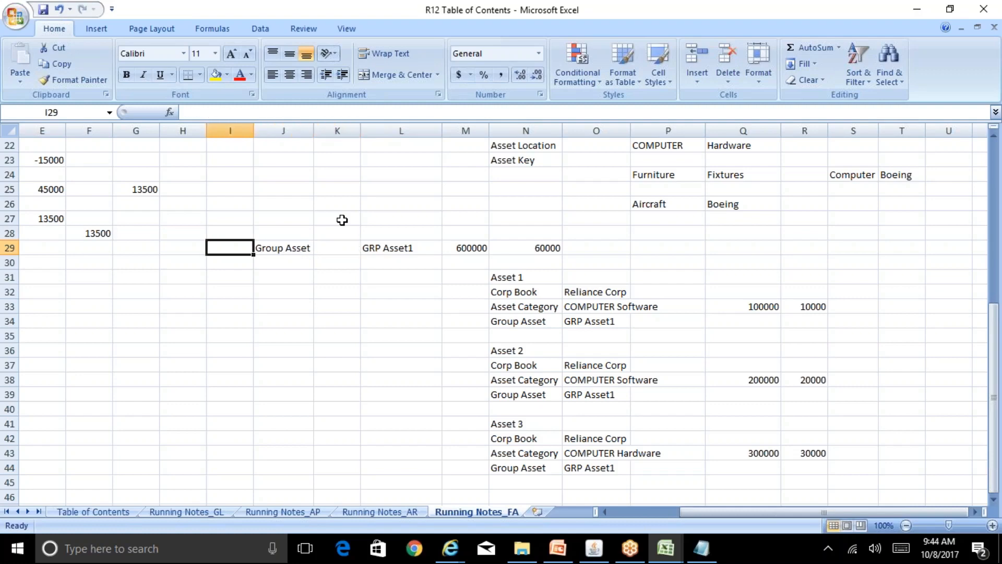
key(Right)
key(Right)
key(Right)
text(Blo)
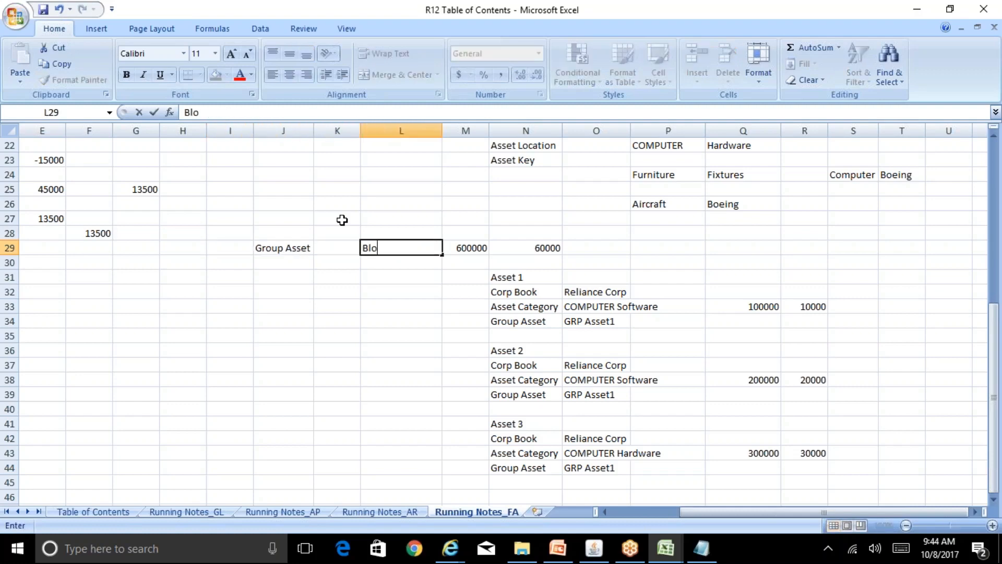
text(ck of Assets)
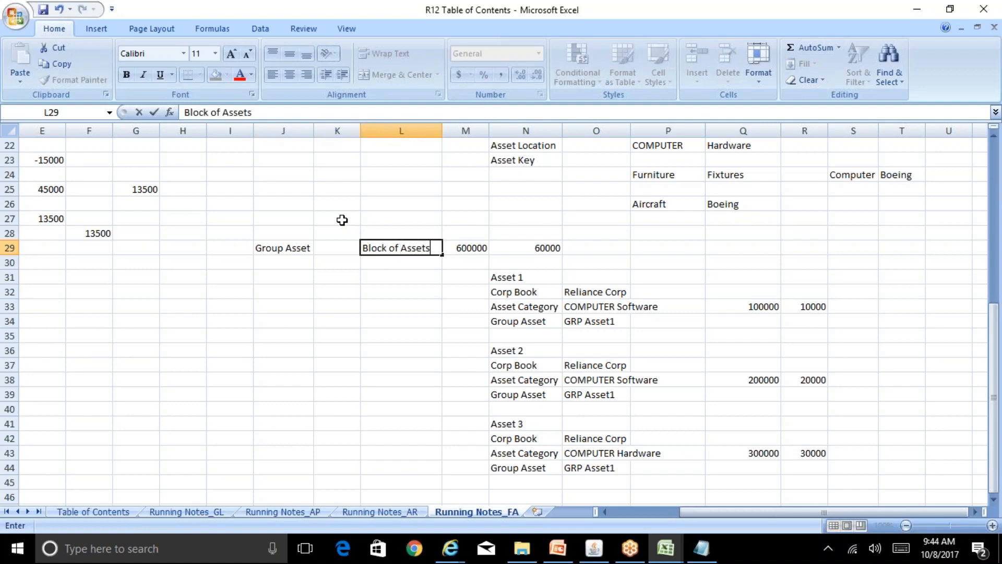
text(1)
key(Return)
key(Down)
key(Up)
key(Up)
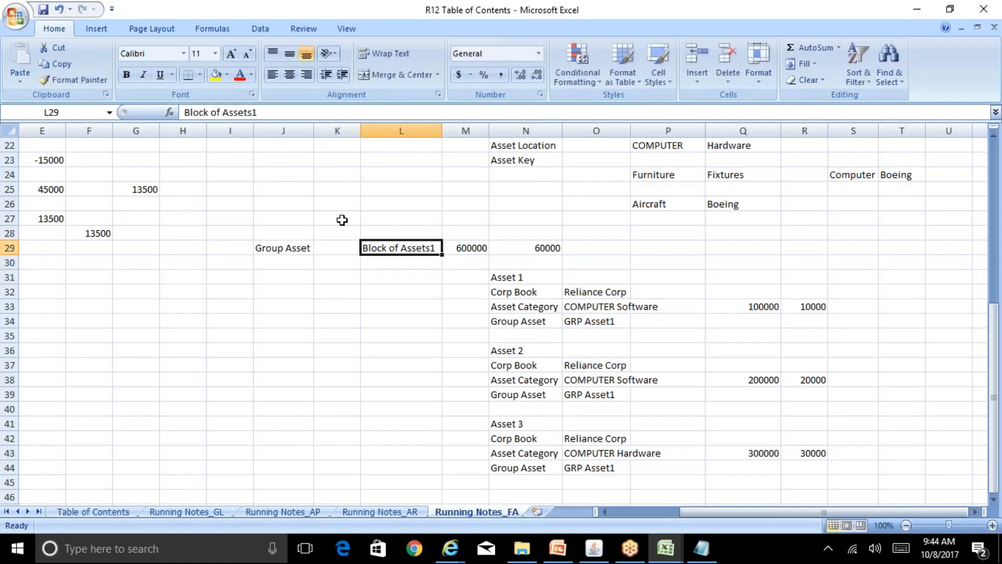
key(Right)
key(Down)
key(Down)
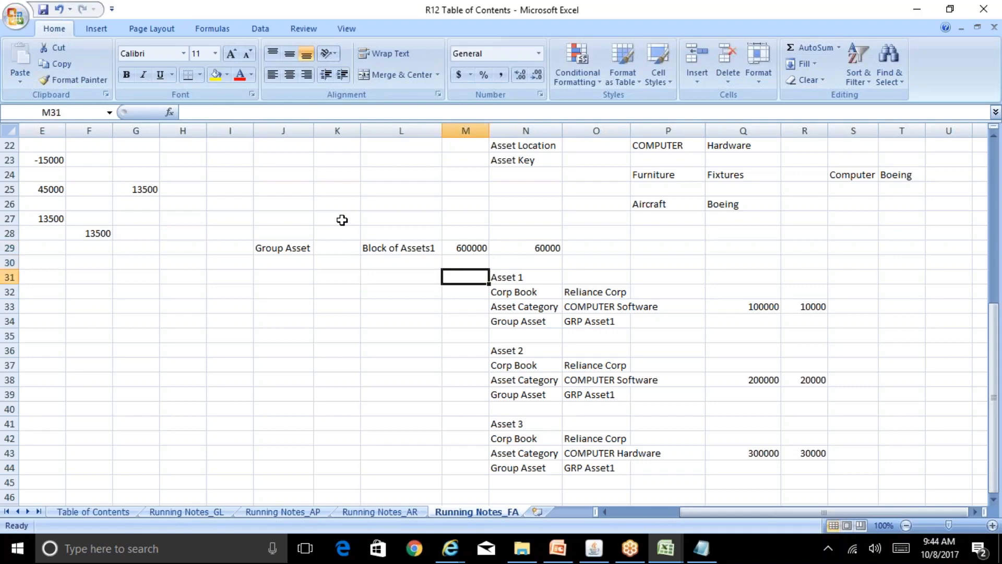
key(Right)
key(Down)
key(Down)
key(Down)
key(Down)
key(Down)
key(Down)
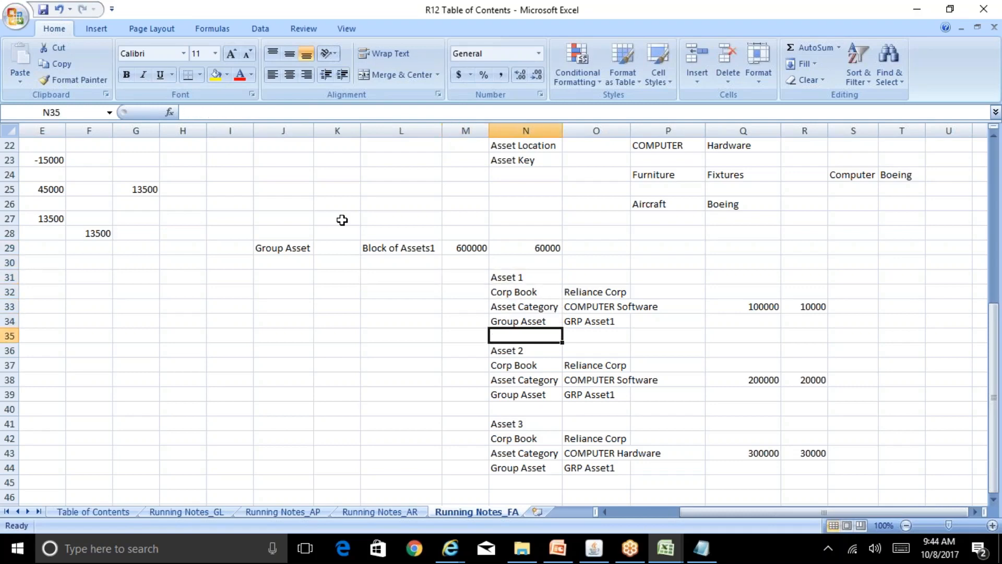
key(Up)
key(Up)
key(Up)
key(Up)
key(Up)
key(Left)
key(Left)
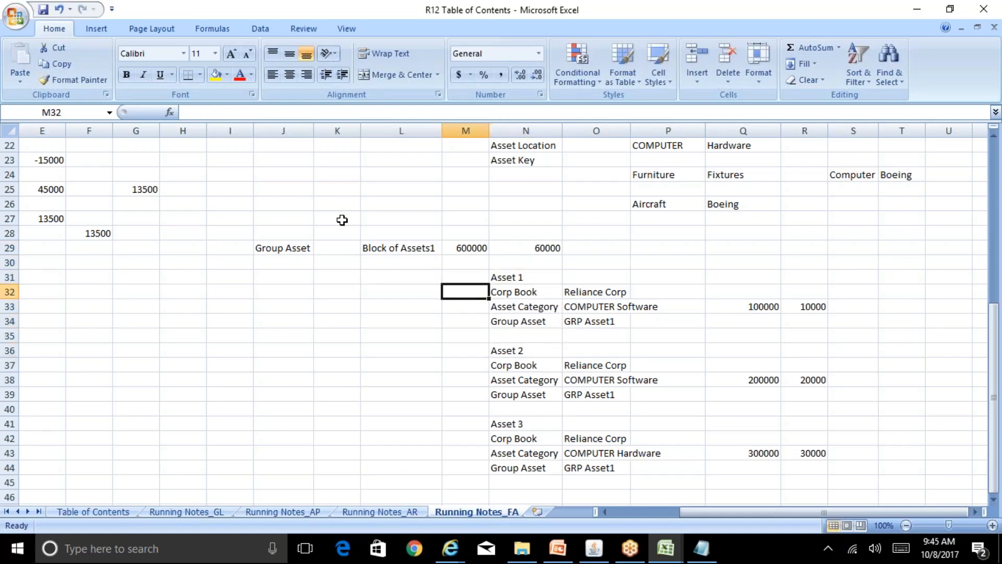
key(Up)
key(Up)
key(Up)
key(Down)
key(Down)
key(Down)
key(Down)
key(Down)
key(Down)
key(Down)
key(Down)
key(Down)
key(Down)
key(Down)
key(Down)
key(Down)
key(Down)
key(Down)
key(Down)
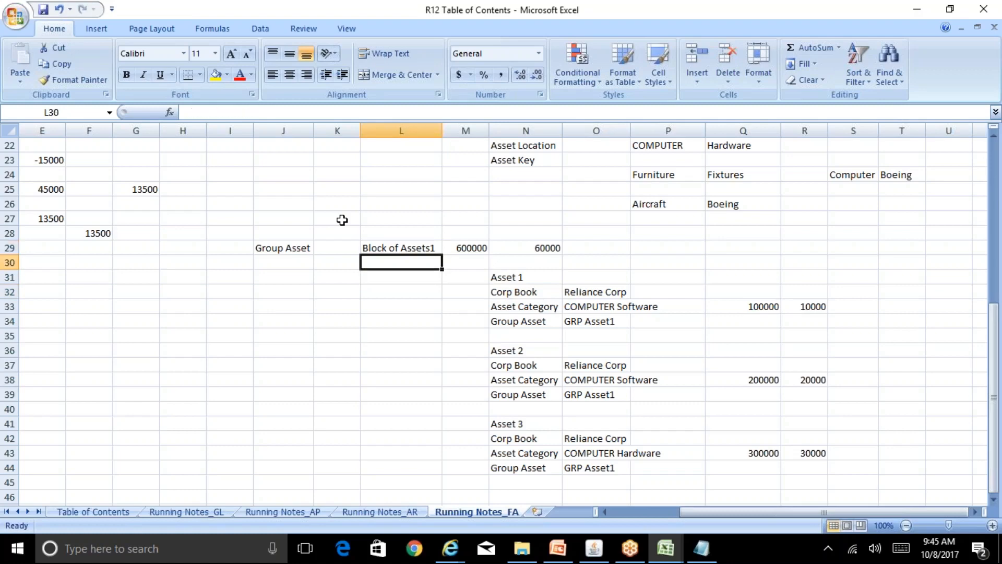
key(Down)
key(Down)
key(Down)
key(Down)
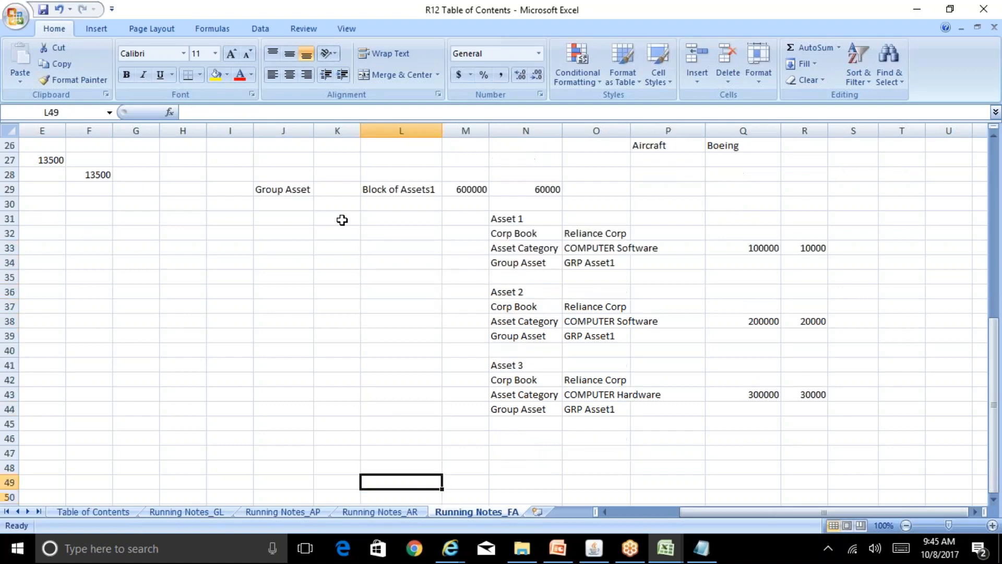
key(Up)
key(Up)
key(Up)
key(Up)
Enter the label 'Block of Assets2' in cell L46.
key(Down)
text(Bl)
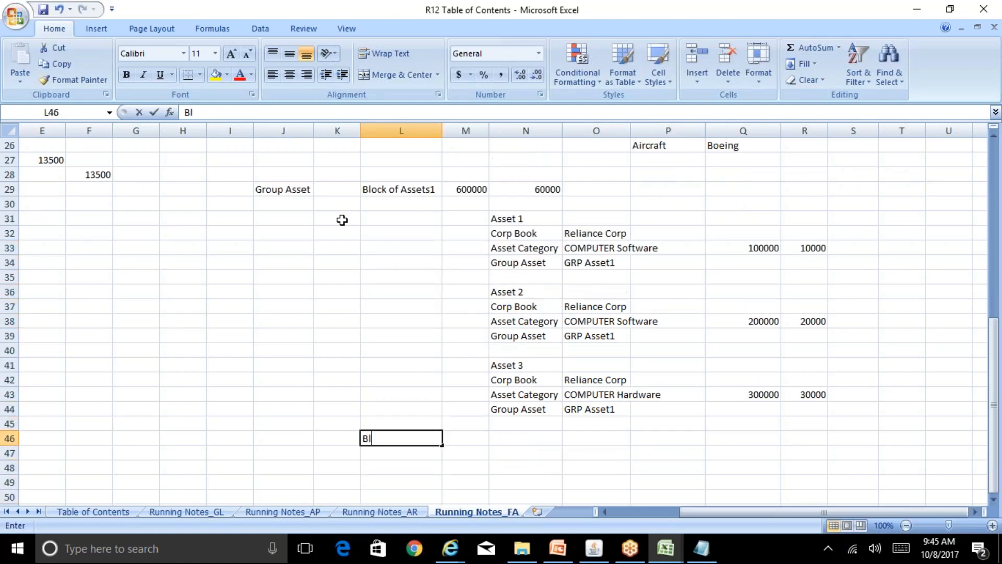
text(ock of Assets2)
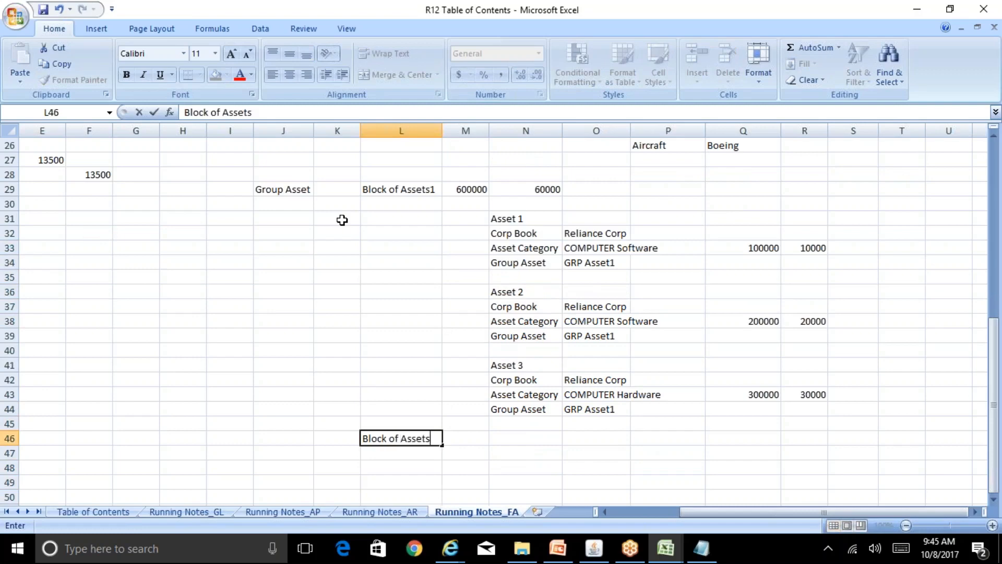
key(Return)
Copy the Asset 3 block (N41:R44) and paste two copies beneath it at N47 and N52.
key(Up)
key(Right)
key(Right)
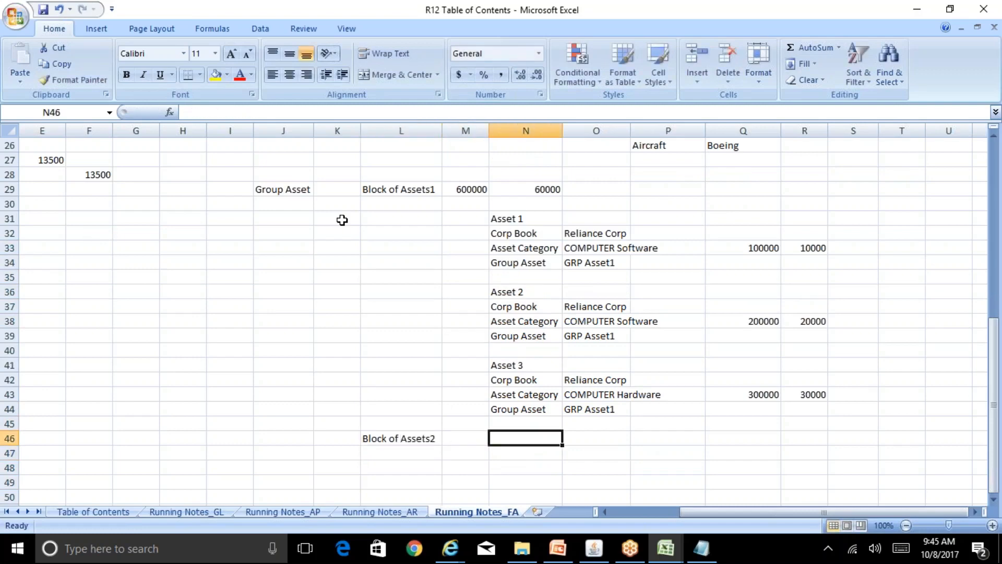
key(Up)
key(Up)
key(Up)
key(Up)
key(Up)
key(shift+Down)
key(shift+Down)
key(shift+Down)
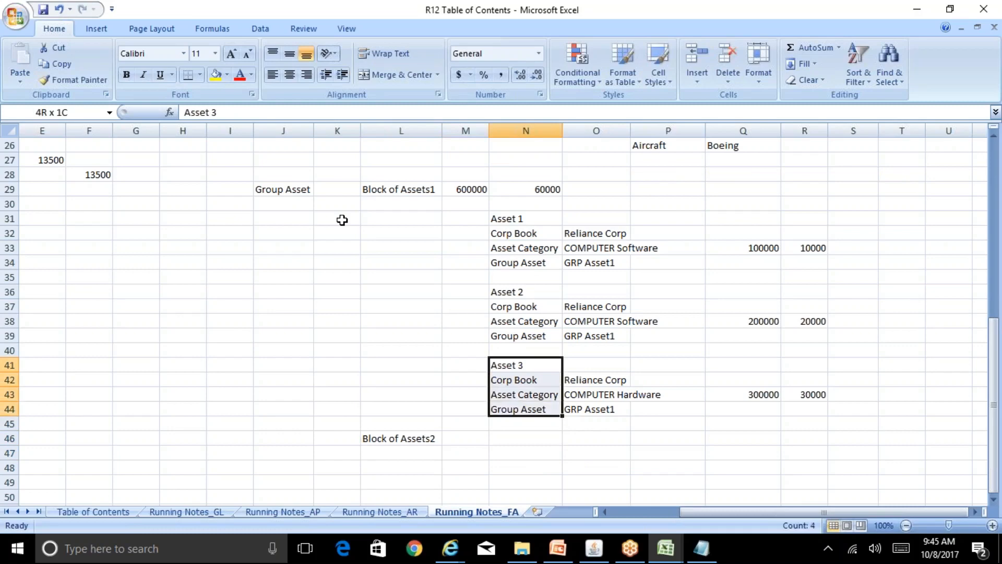
key(shift+Right)
key(shift+Right)
key(shift+Right)
key(shift+Right)
key(ctrl+c)
key(Down)
key(Down)
key(Down)
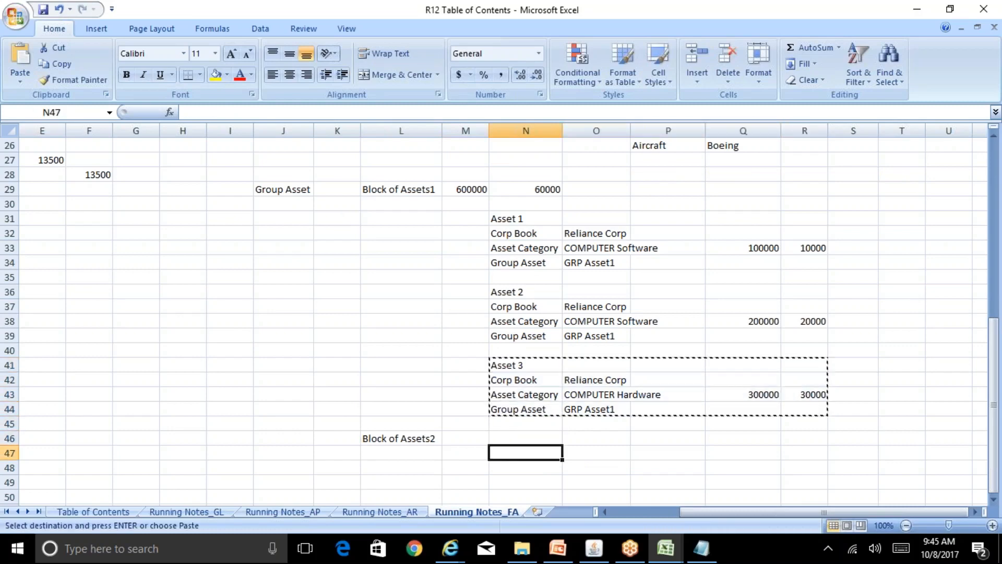
key(ctrl+v)
key(Down)
key(Down)
key(Down)
key(Down)
key(Down)
key(ctrl+v)
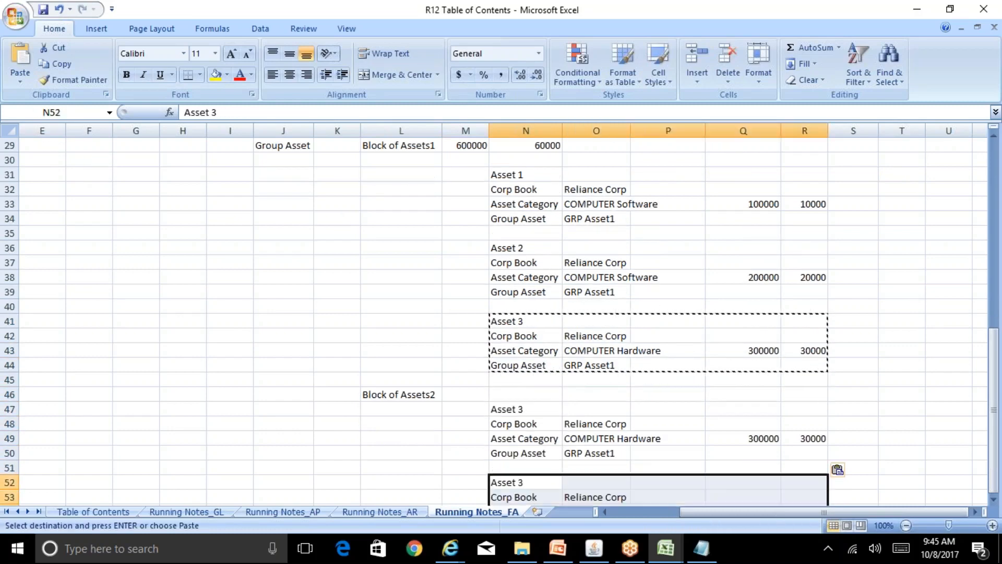
key(Down)
key(Down)
key(Down)
key(Down)
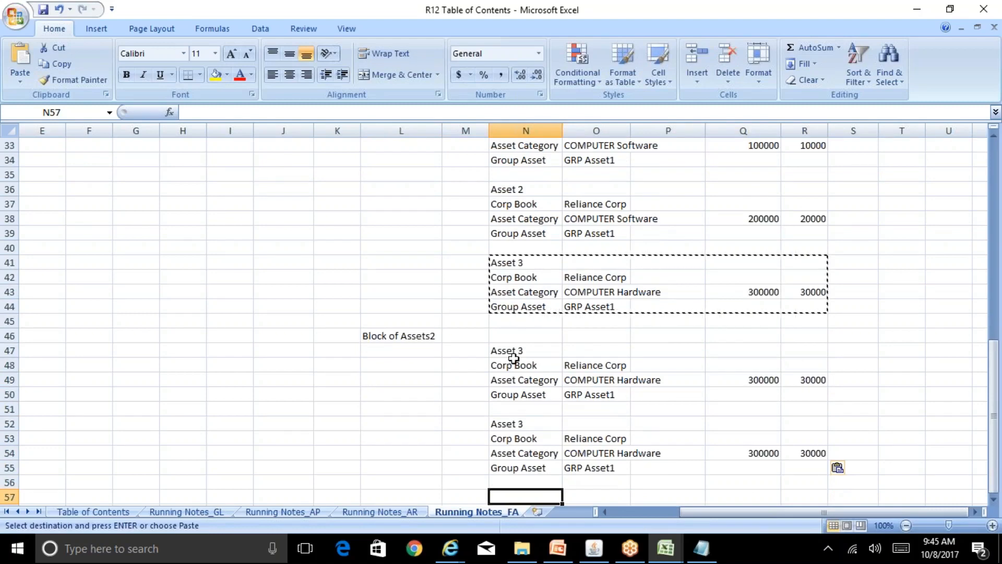
Retitle the pasted blocks as Asset 4 (N47) and Asset 5 (N52).
click(515, 364)
key(Up)
key(F2)
key(BackSpace)
key(BackSpace)
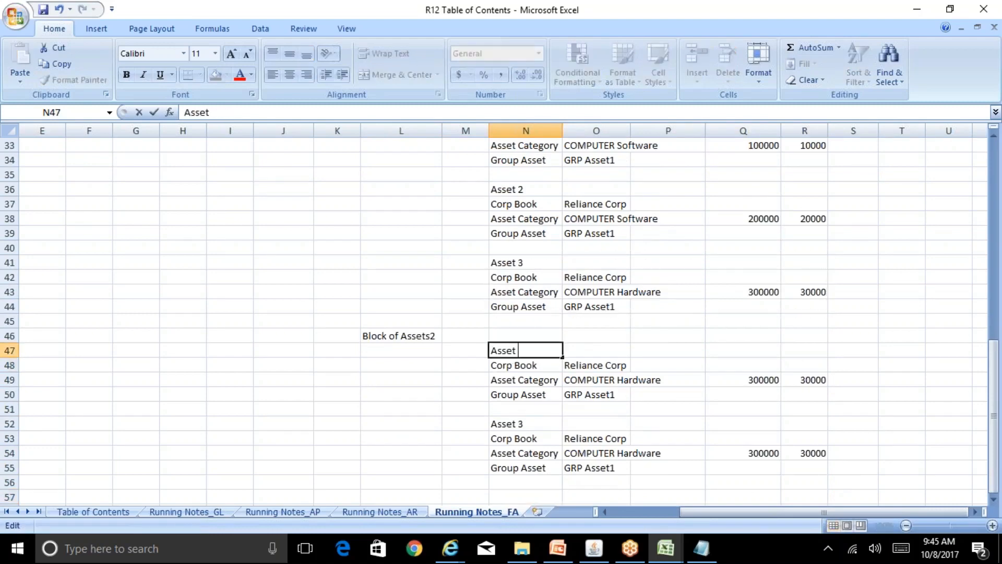
text(4)
key(Return)
key(Down)
key(Down)
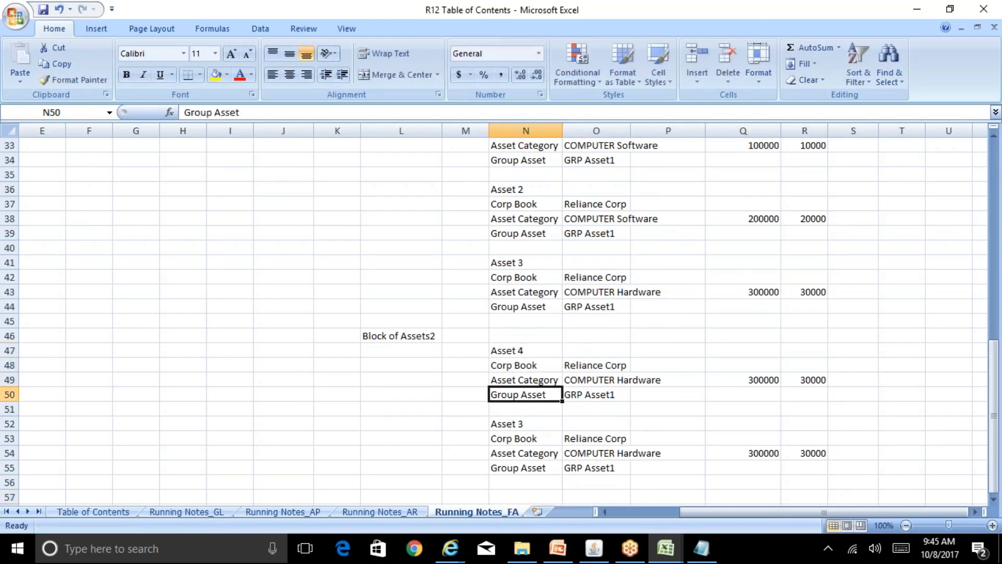
key(Down)
key(Down)
key(F2)
key(BackSpace)
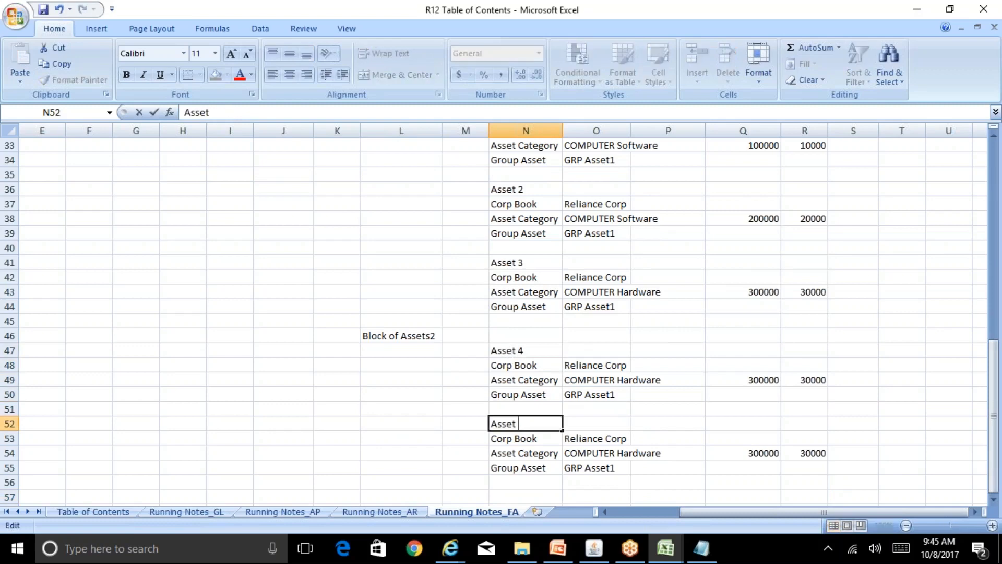
text(5)
key(Return)
Set the categories to 'Furnitue & fixtures' for Asset 4 and 'Furniture & .....' for Asset 5.
key(Up)
key(Up)
key(Up)
key(Up)
key(Right)
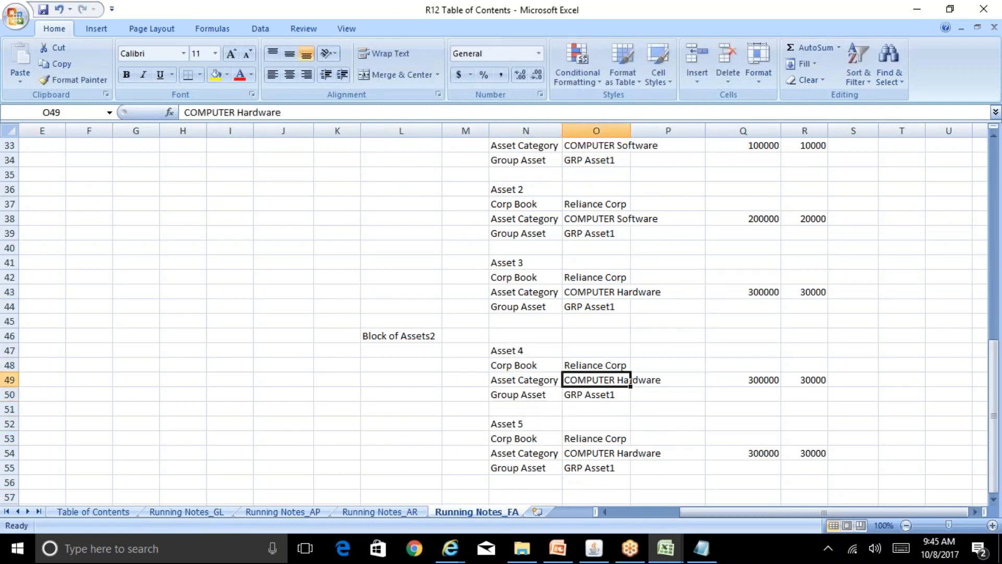
text(Furnitue)
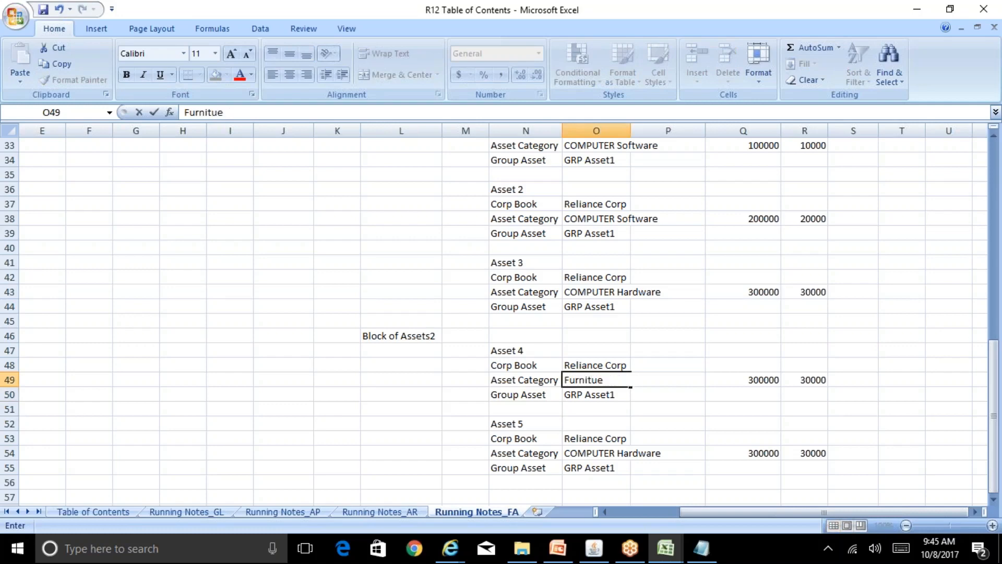
text( & fixtures)
key(Down)
key(Down)
key(Down)
key(Down)
key(Down)
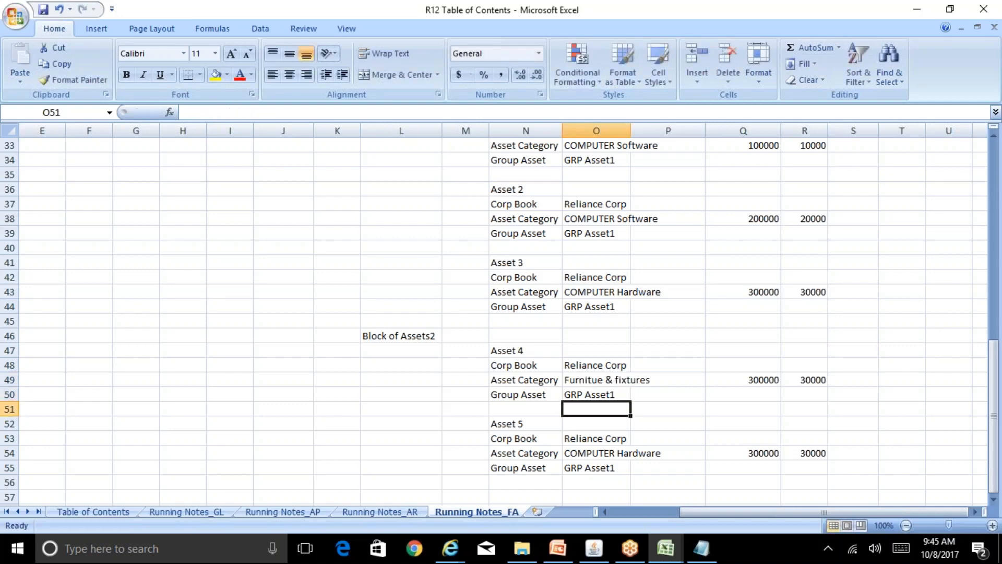
text(Furnitue)
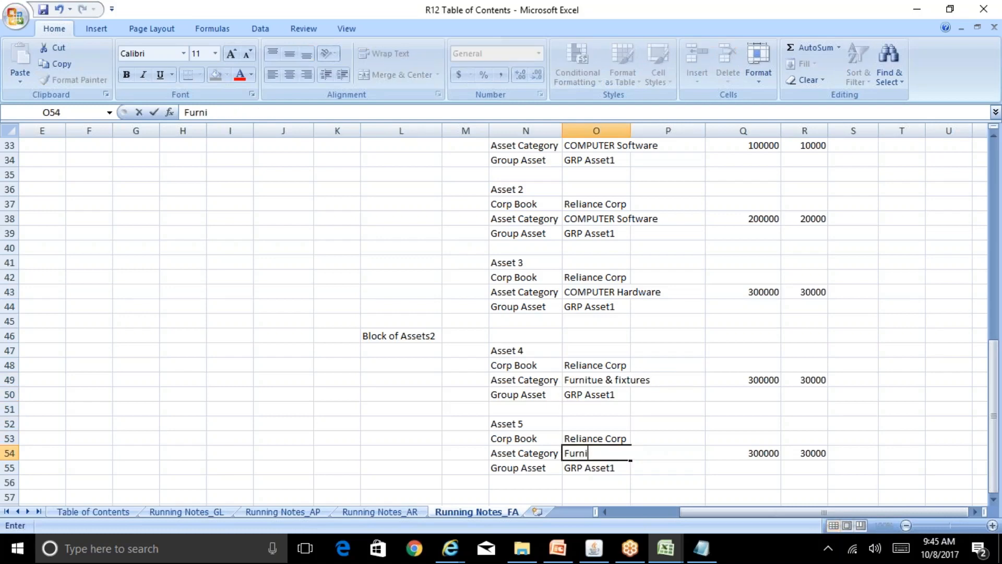
key(BackSpace)
text(re & Sm)
key(BackSpace)
key(BackSpace)
text(.....)
key(Return)
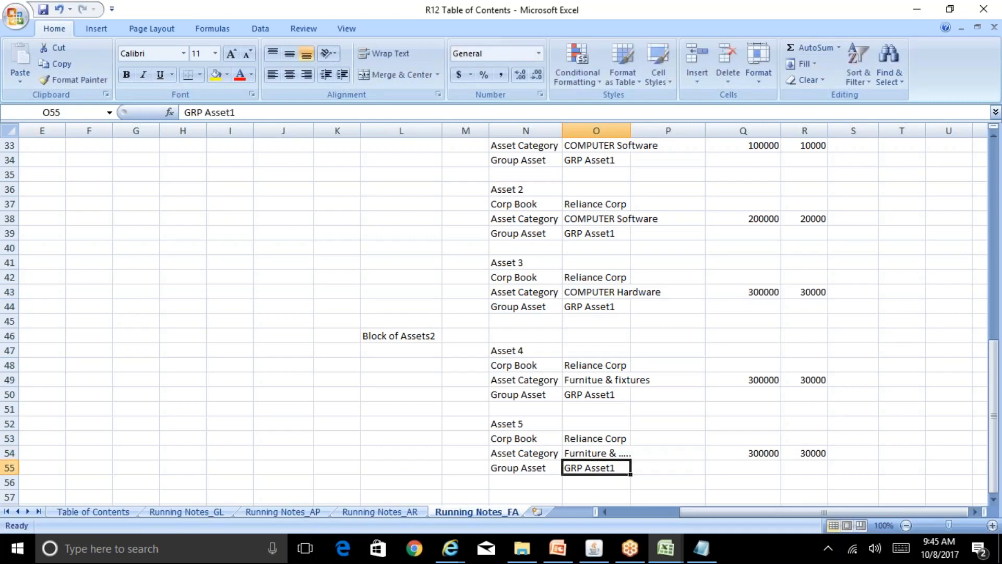
Copy the Block of Assets2 label from L46.
key(Up)
key(Up)
key(Up)
key(Up)
key(Up)
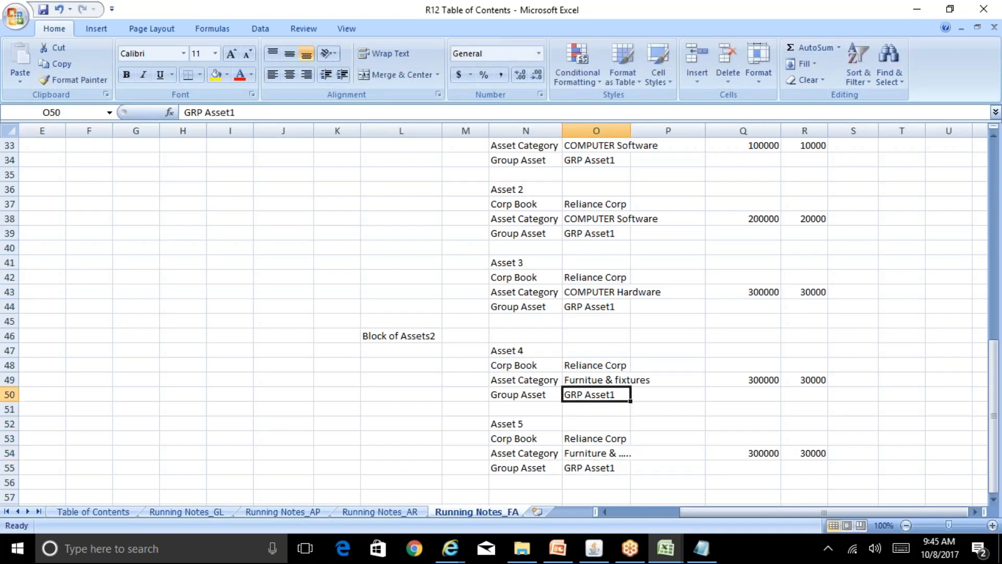
key(Left)
key(Left)
key(Up)
key(Up)
key(Up)
key(Up)
key(Left)
key(ctrl+c)
key(ctrl+Down)
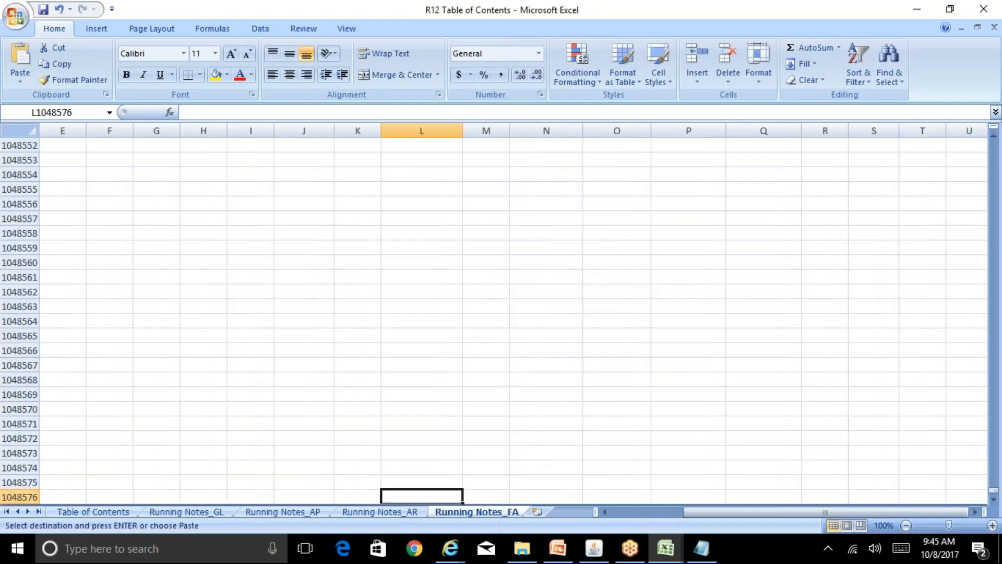
Paste Block of Assets2 as the group asset for both Asset 4 and Asset 5.
key(ctrl+Home)
click(593, 425)
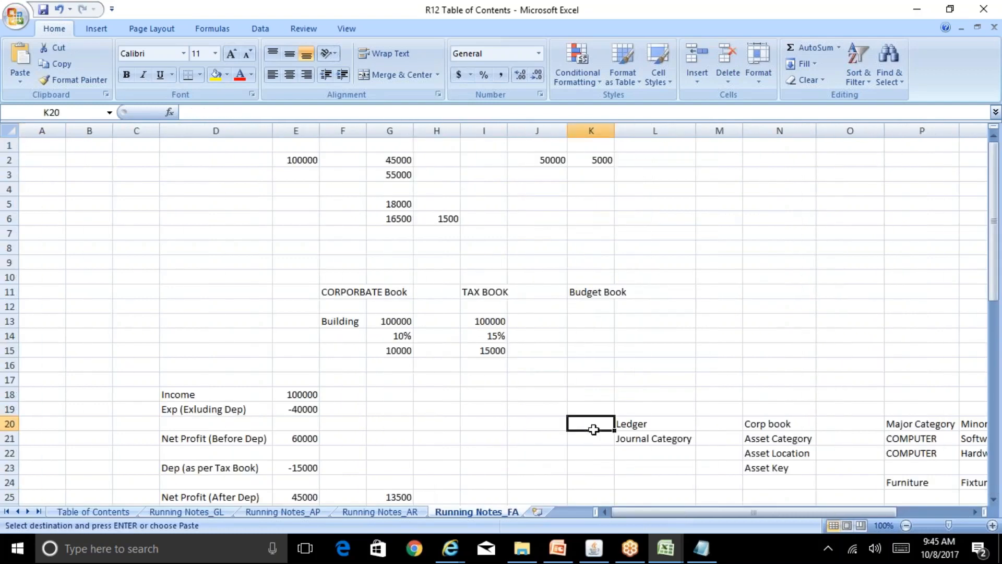
key(Page_Down)
click(758, 472)
key(Right)
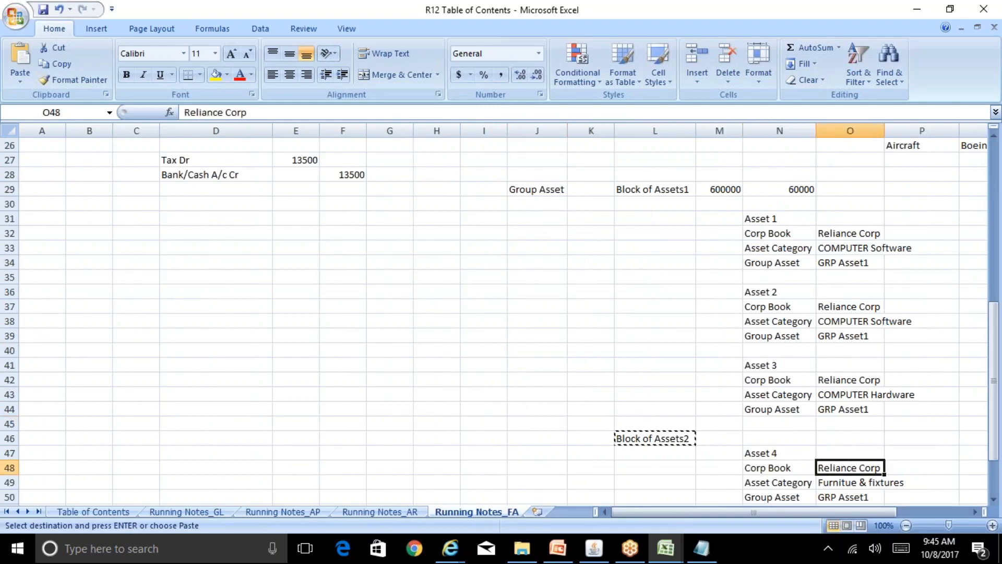
key(Down)
key(Down)
key(Down)
key(Down)
key(Down)
key(Down)
key(Down)
key(Down)
key(Up)
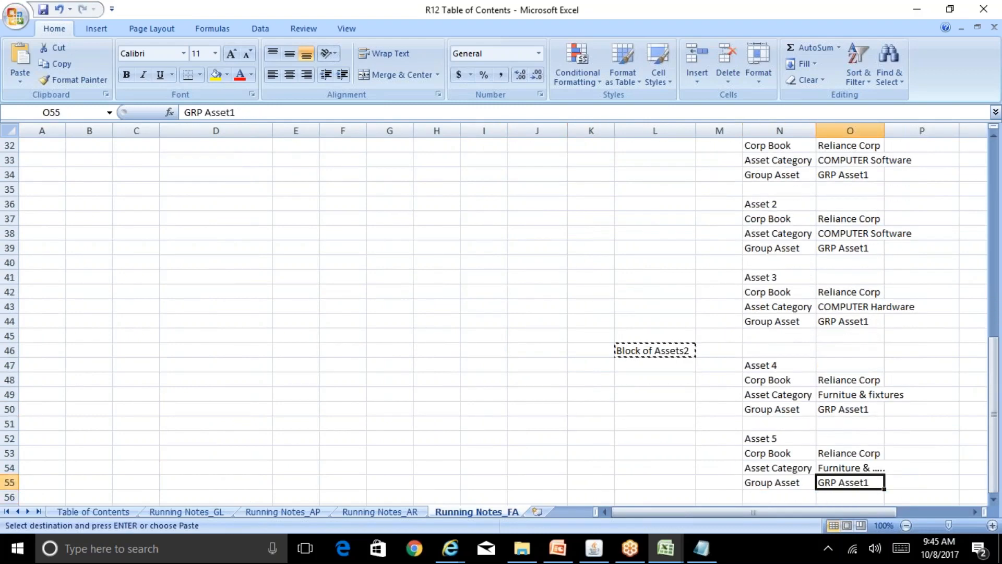
key(ctrl+v)
key(Up)
key(Up)
key(Up)
key(Up)
key(Up)
key(ctrl+v)
key(Right)
key(Right)
key(Right)
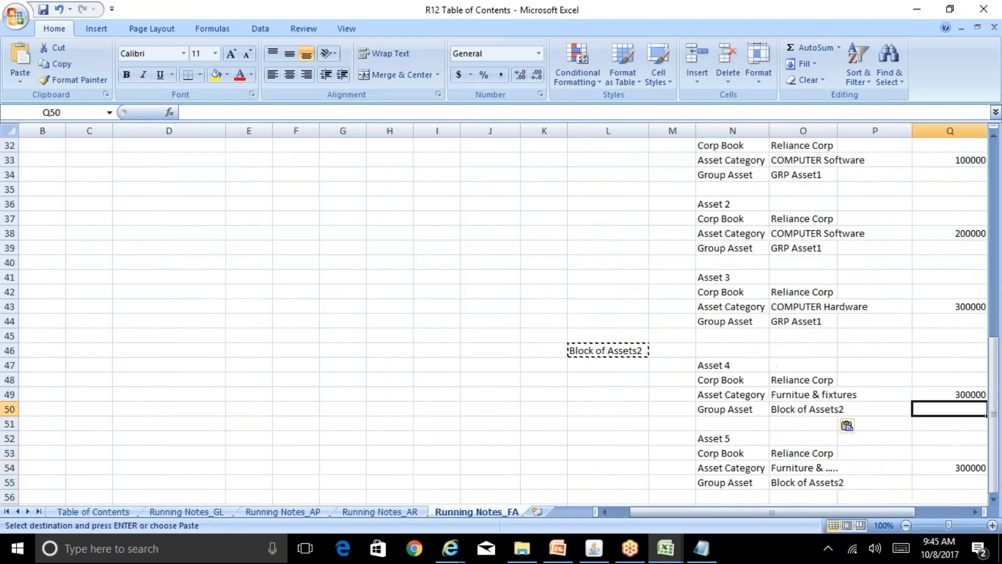
key(Escape)
key(Up)
Enter Asset 4 cost 400000 with depreciation 40000, and Asset 5 cost 500000 with depreciation 50000.
key(Left)
text(400000)
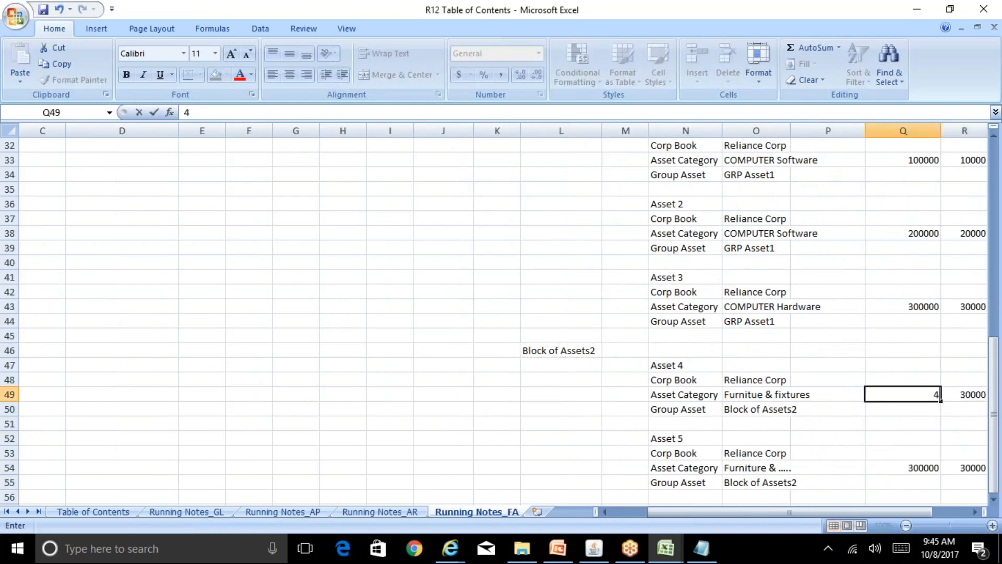
key(Right)
text(40000)
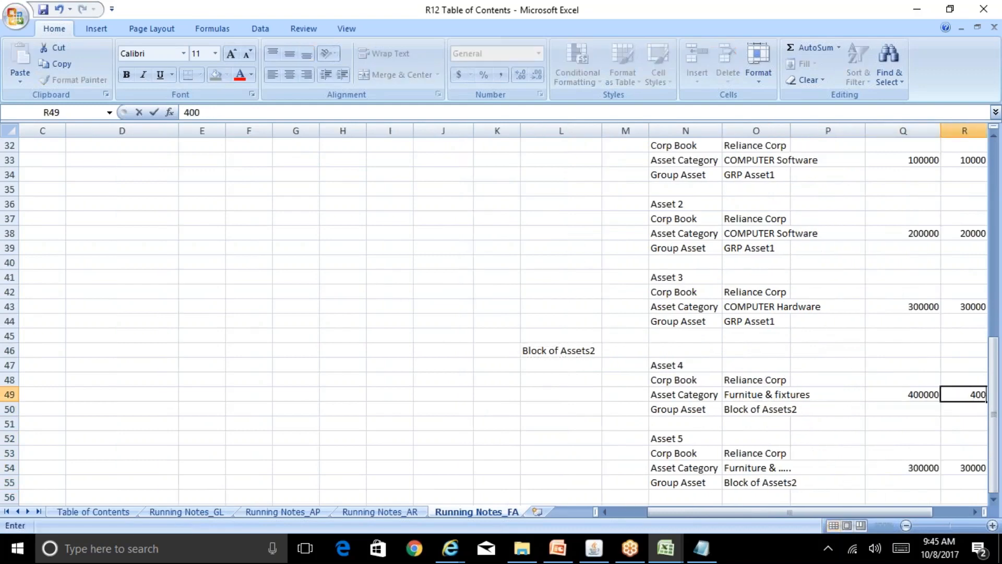
key(Down)
key(Down)
key(Down)
key(Down)
key(Down)
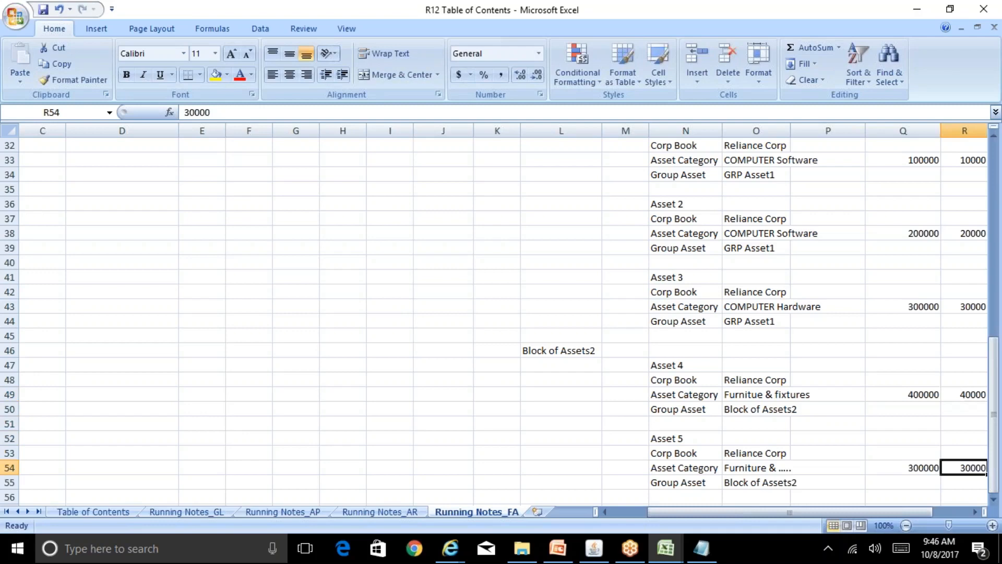
key(Left)
text(500000)
key(Right)
text(50000)
key(Right)
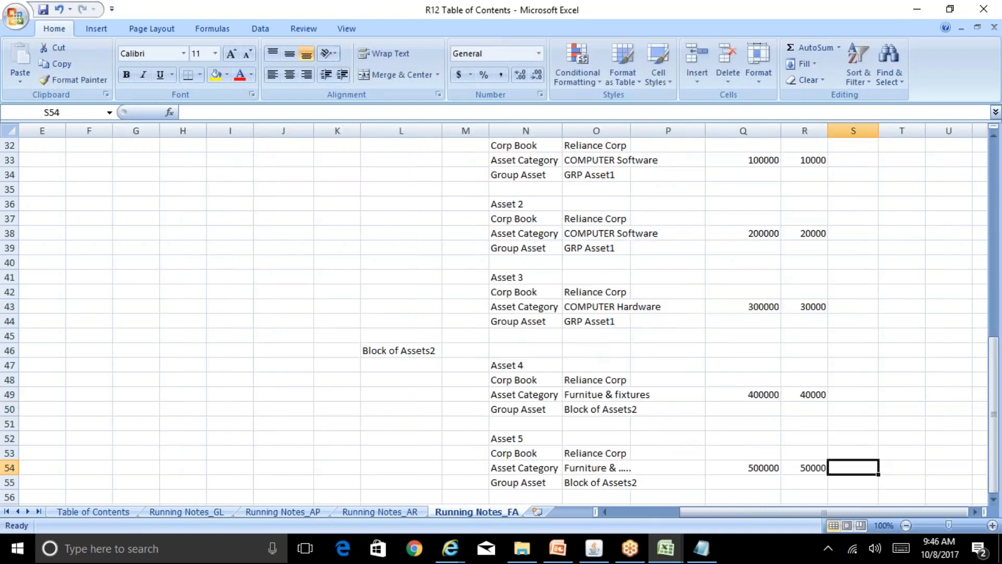
key(Left)
key(Left)
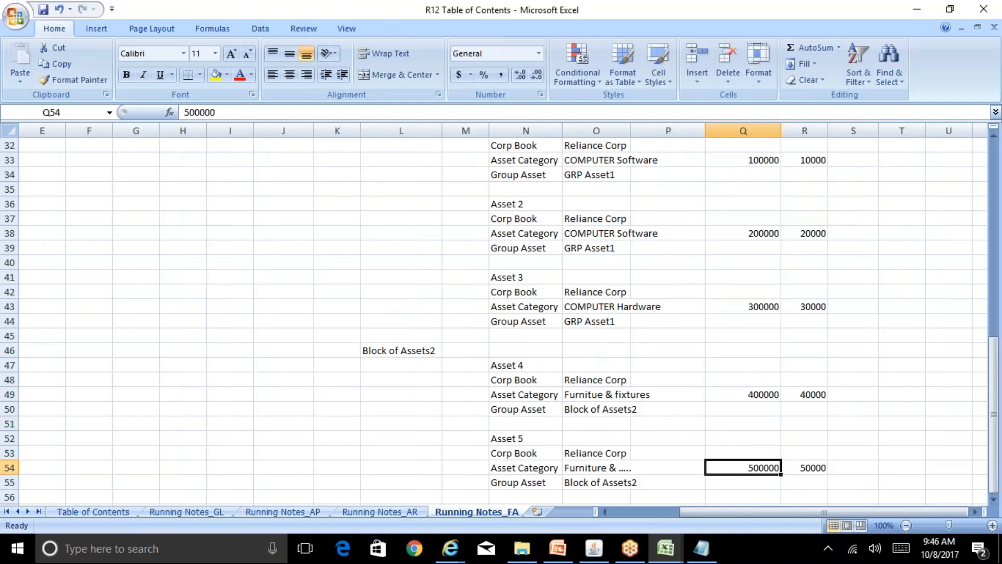
Check the combined cost and depreciation sums of Assets 4 and 5, then switch to Oracle.
click(424, 353)
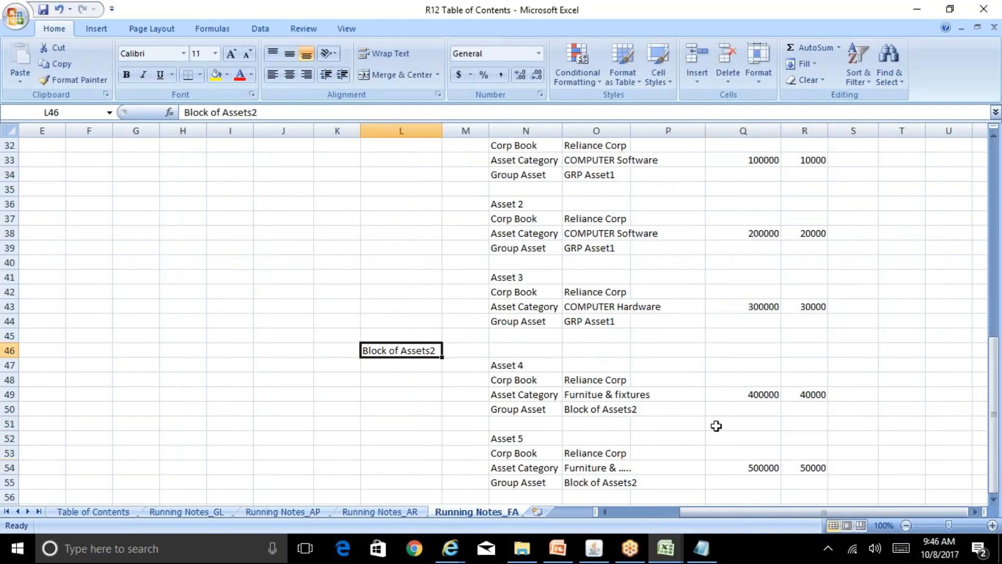
click(763, 396)
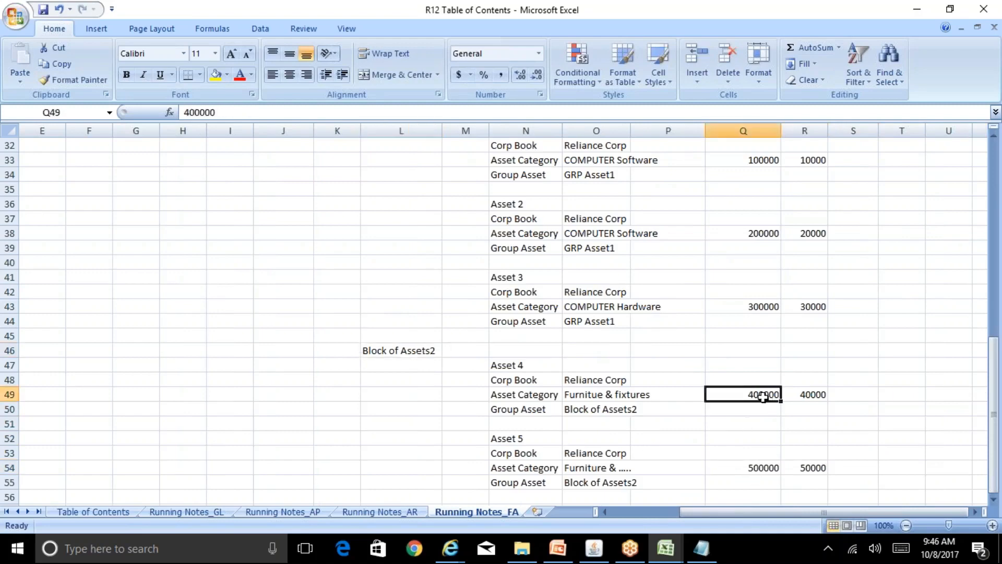
ctrl+click(766, 466)
click(817, 393)
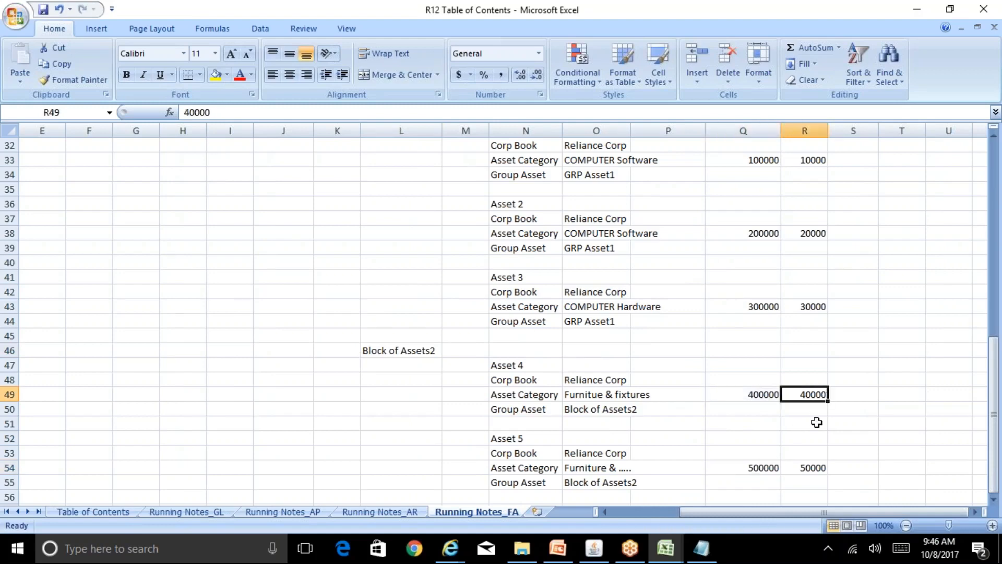
ctrl+click(817, 469)
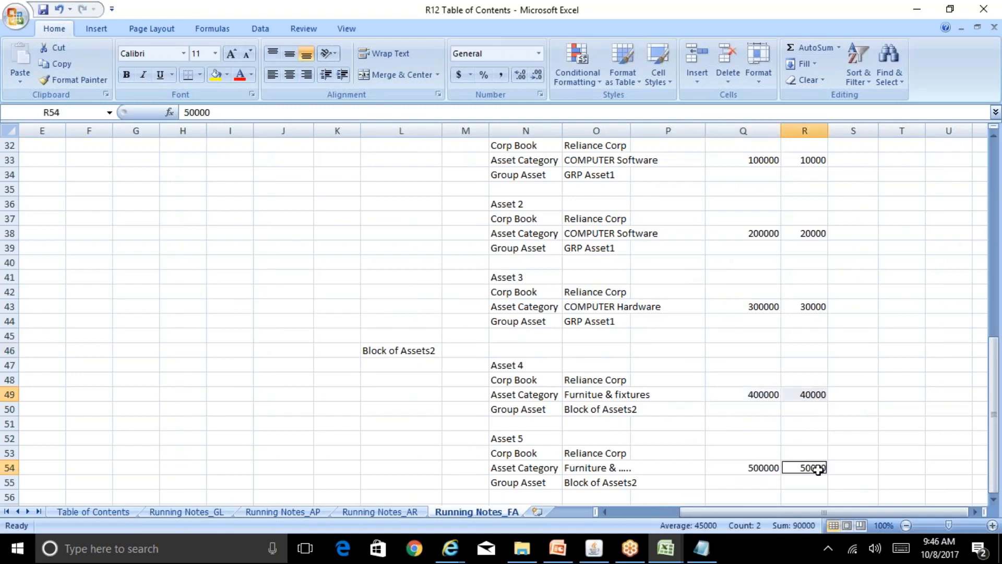
click(450, 405)
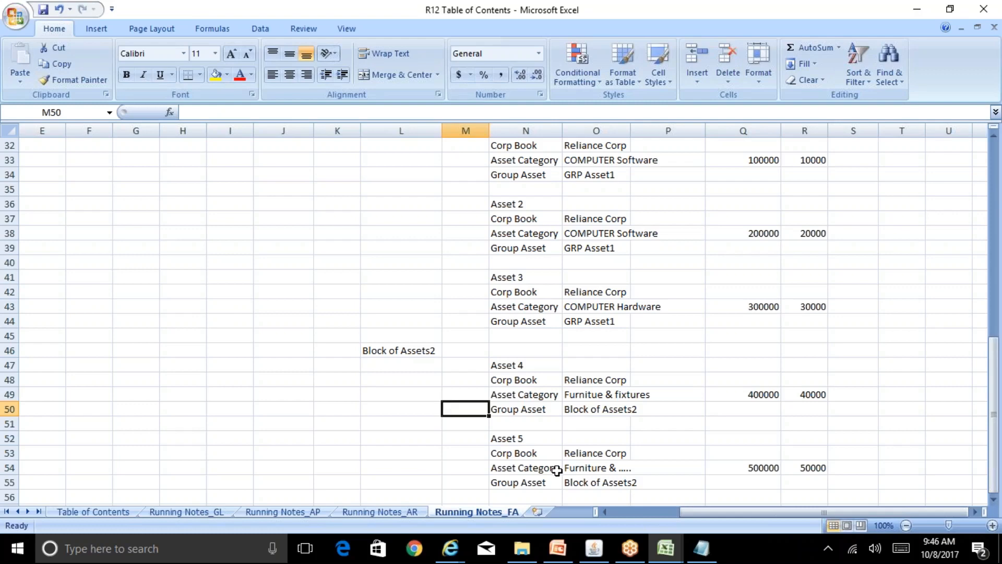
click(594, 548)
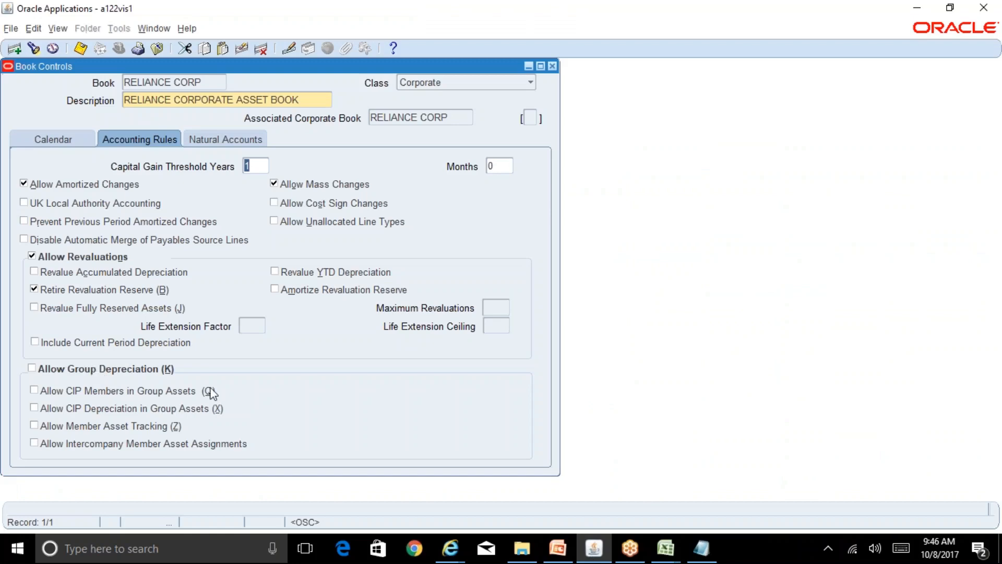
click(246, 141)
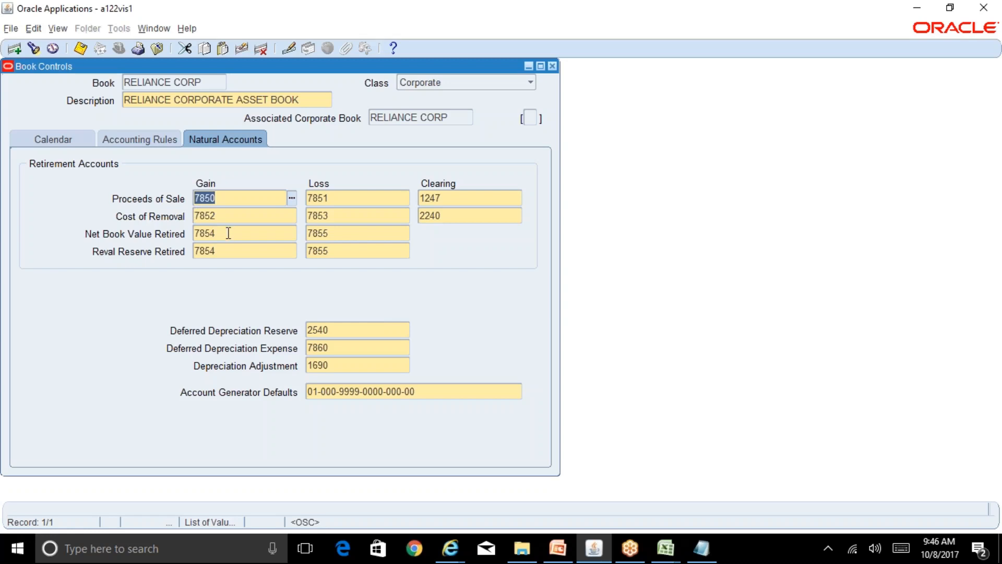
click(341, 365)
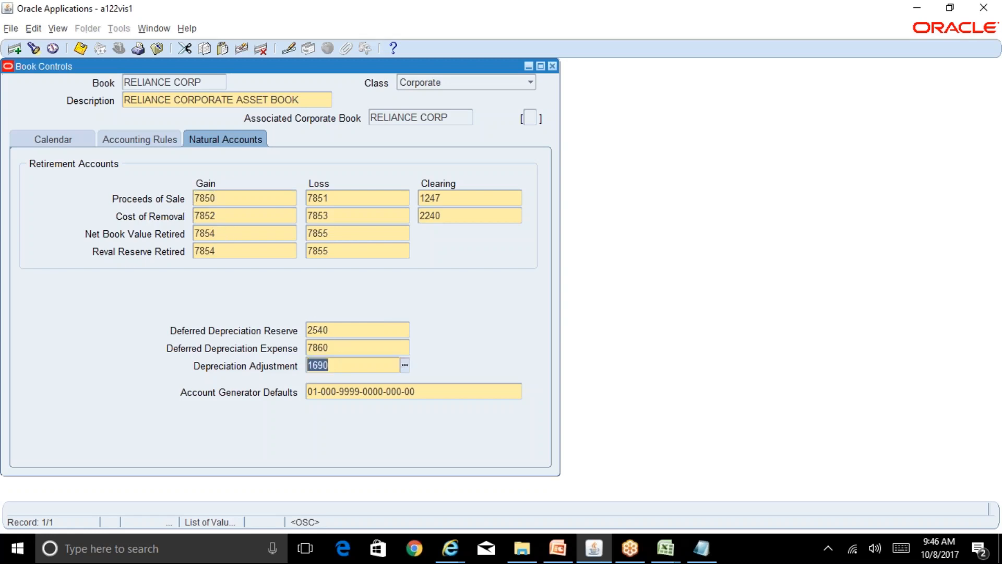
click(171, 143)
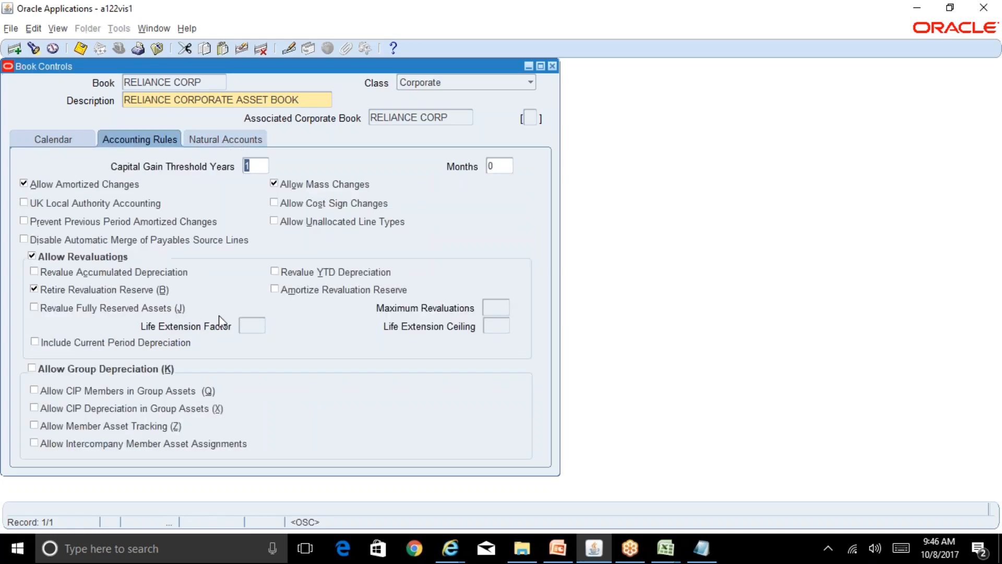
click(666, 548)
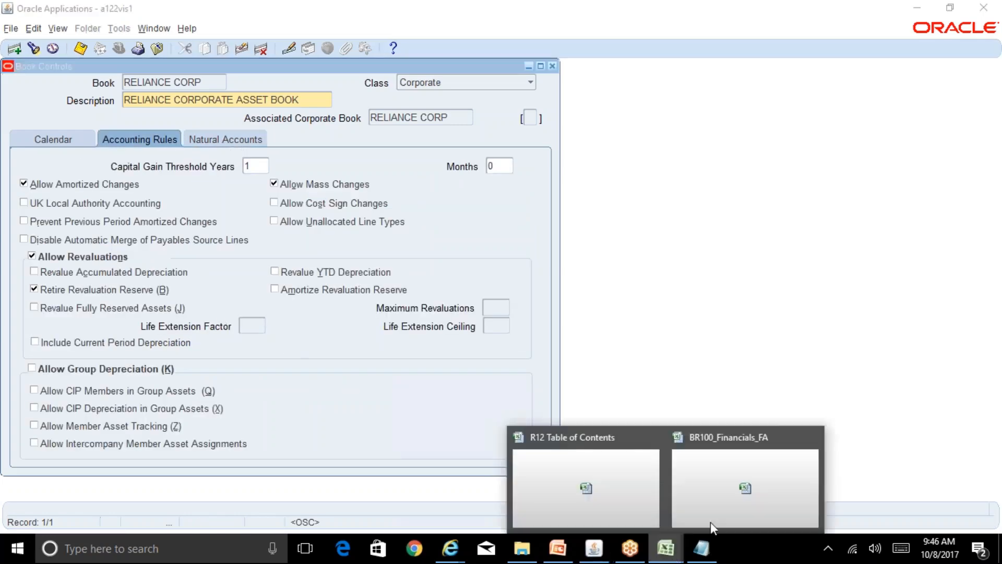
Bring the R12 Table of Contents workbook forward and select a cell beside the asset notes.
click(622, 489)
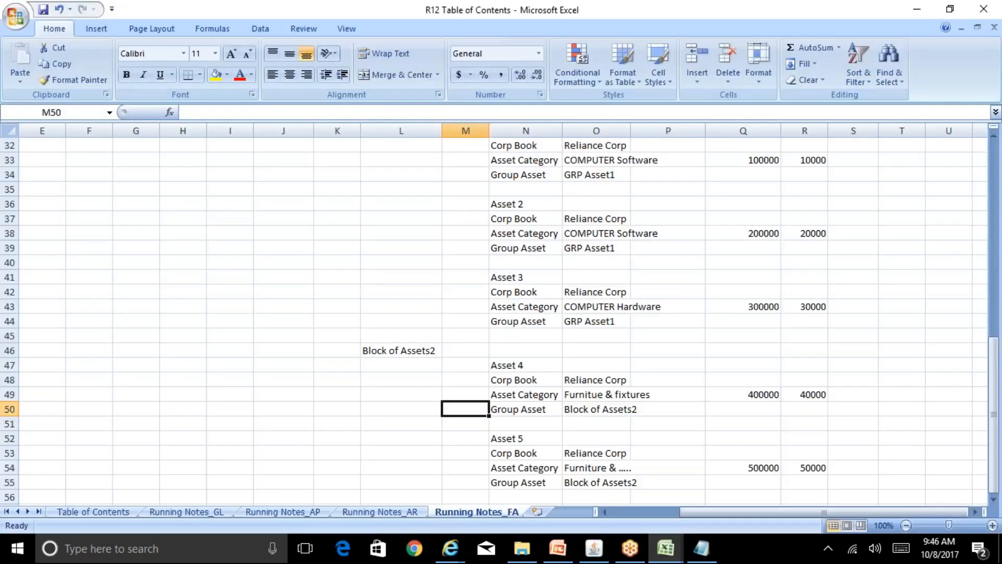
click(338, 434)
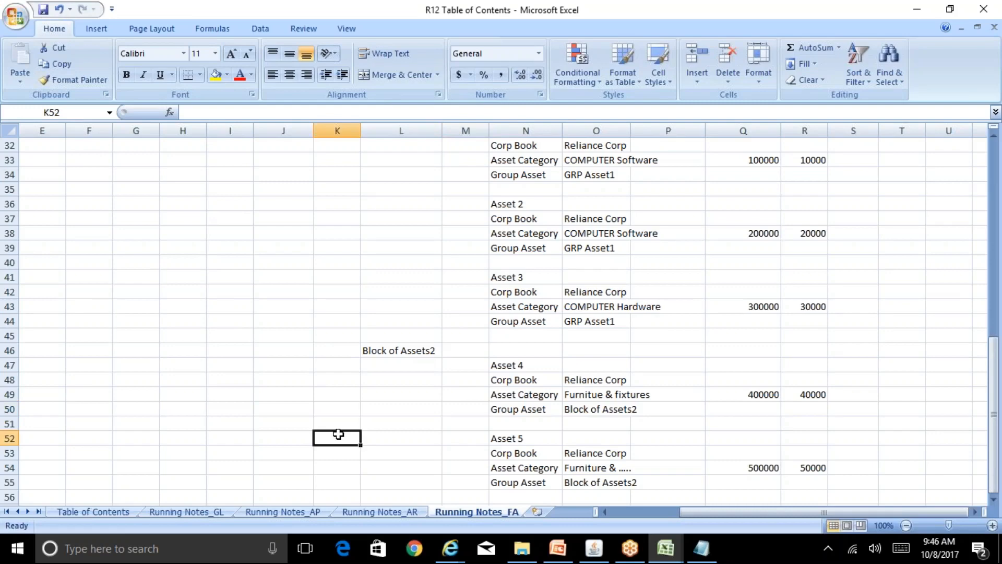
key(Down)
key(Down)
key(Down)
key(Down)
key(Down)
key(Down)
key(Down)
key(Down)
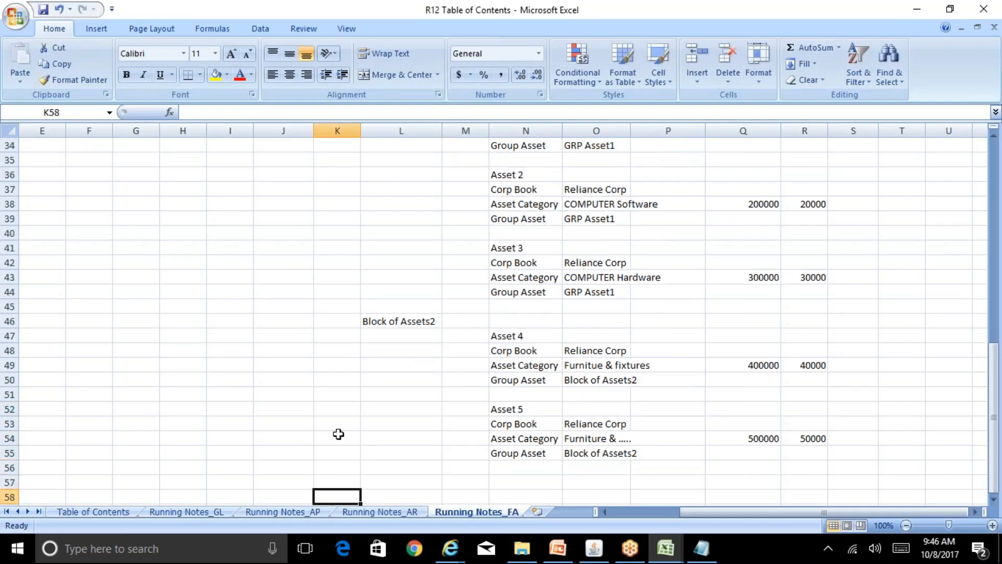
key(Up)
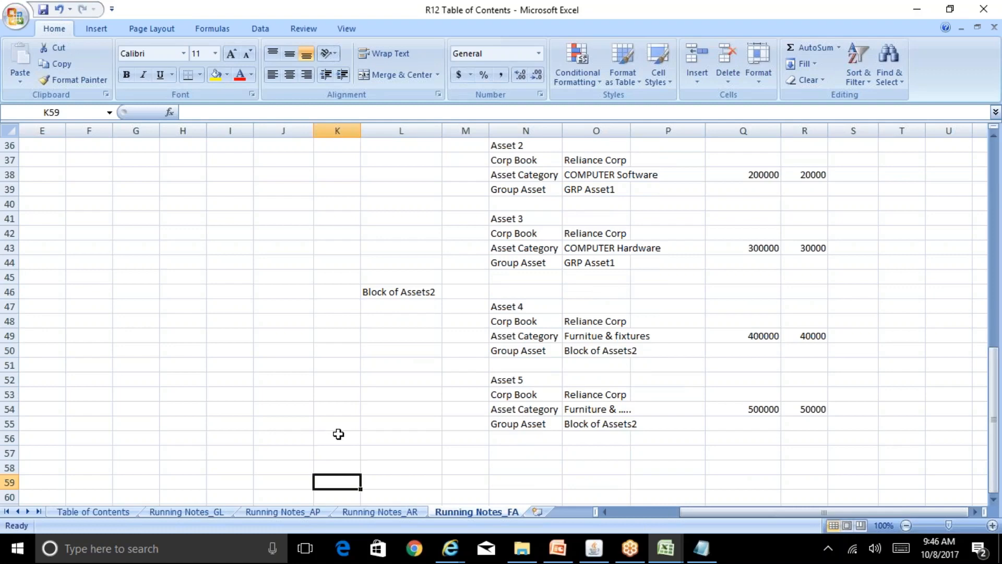
key(Right)
key(Right)
key(Right)
key(Up)
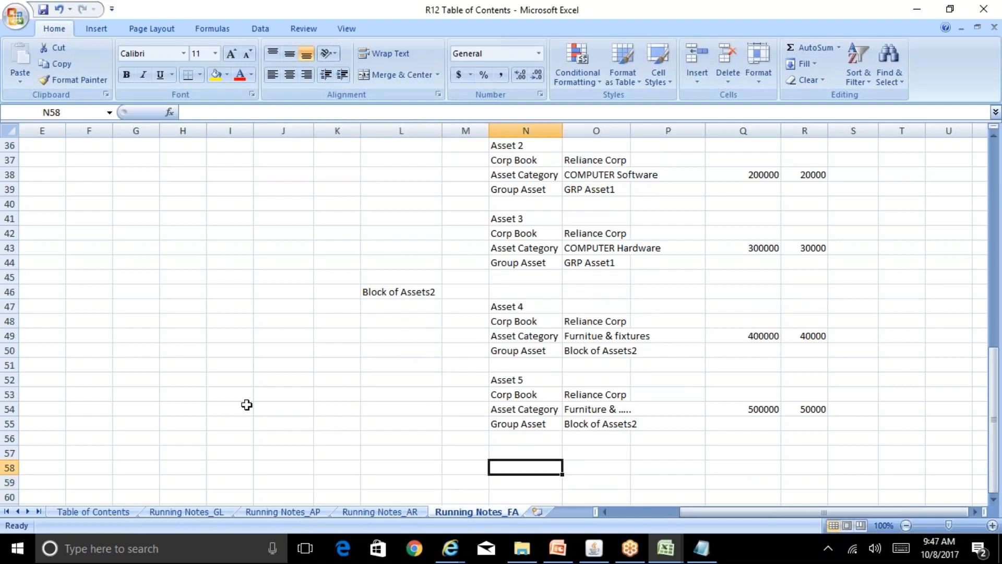
Move up to Asset 1's row 33, past its 100000 cost and 10000 depreciation, to S33.
click(651, 324)
key(Up)
key(Up)
key(Up)
key(Up)
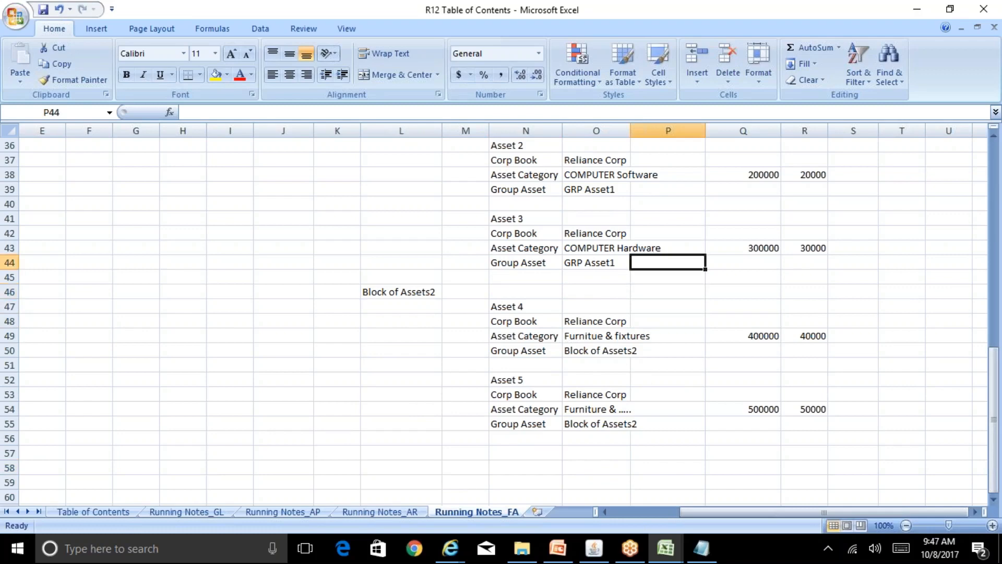
key(Up)
key(Up)
key(Up)
key(Up)
key(Up)
key(Up)
key(Up)
key(Up)
key(Up)
key(Up)
key(Up)
key(Up)
key(Up)
key(Up)
key(Up)
key(Up)
key(Down)
key(Down)
key(Down)
key(Down)
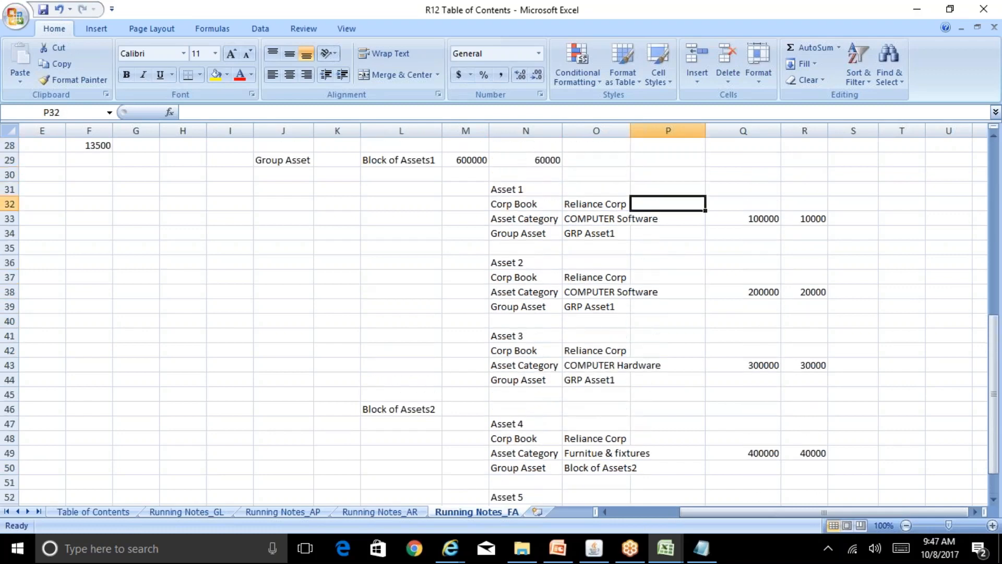
key(Right)
key(Down)
key(Down)
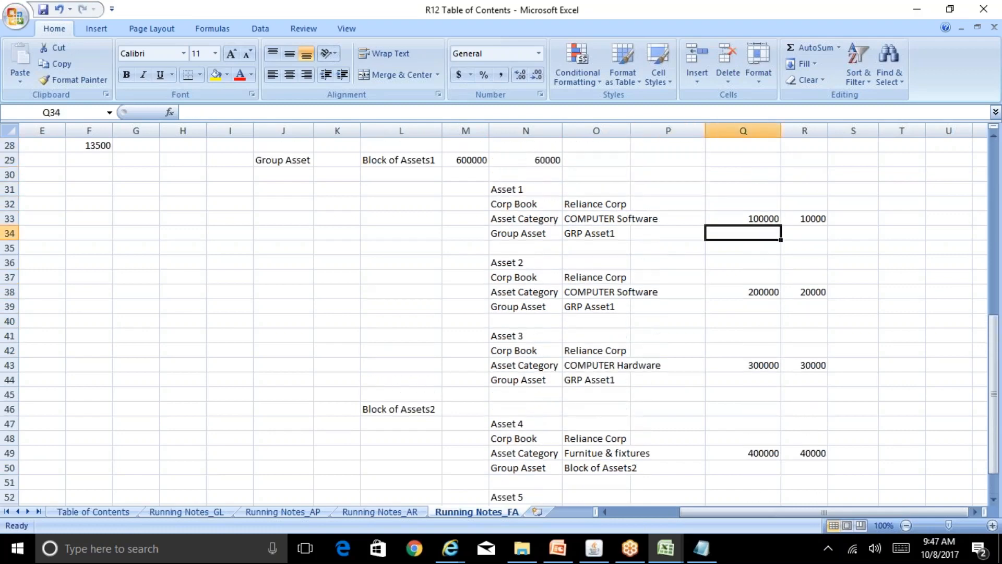
key(Up)
key(Right)
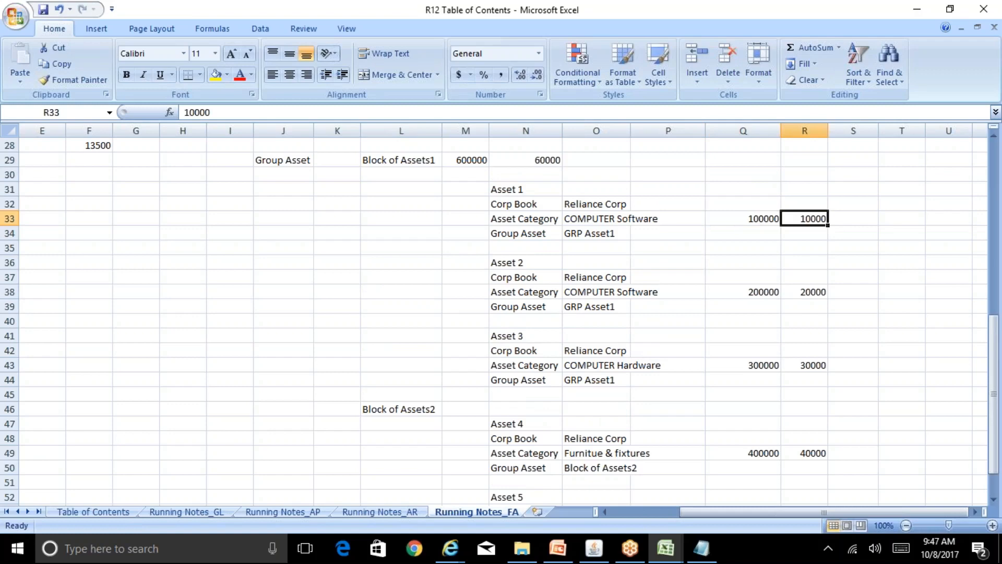
key(Left)
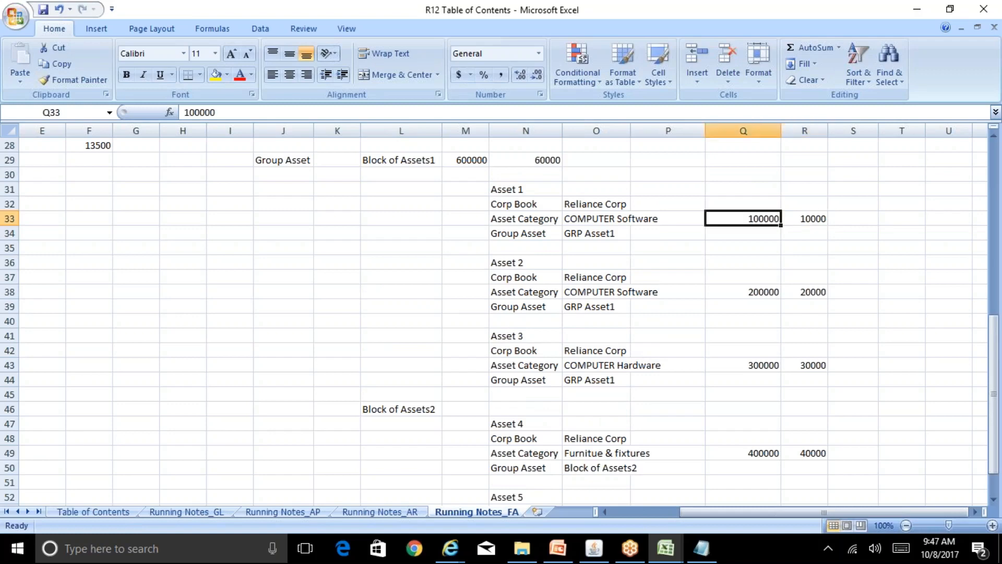
key(Right)
key(Right)
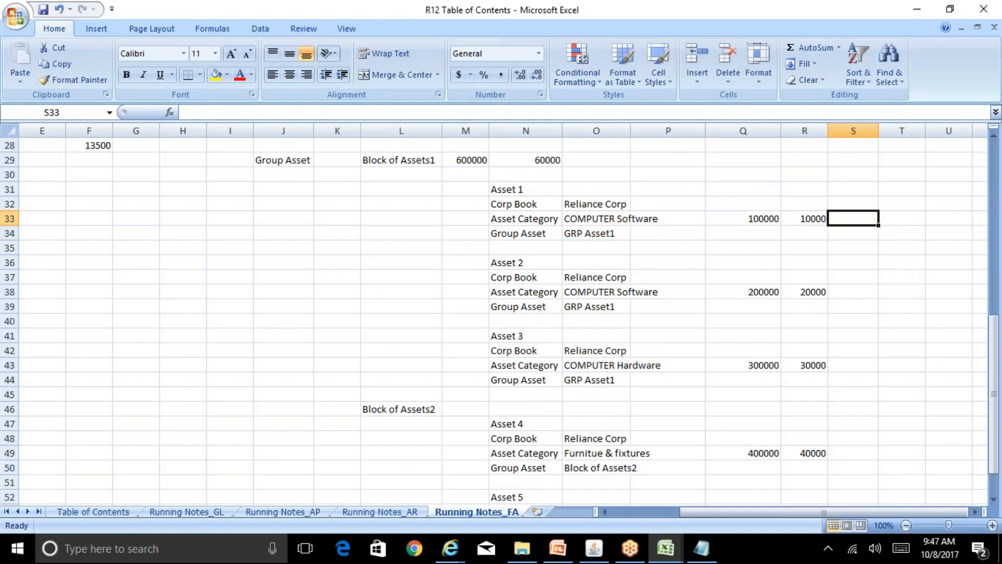
Compute net value 90000 in S33 as cost minus depreciation, and enter 10000 in T33.
text(=)
key(Left)
key(Left)
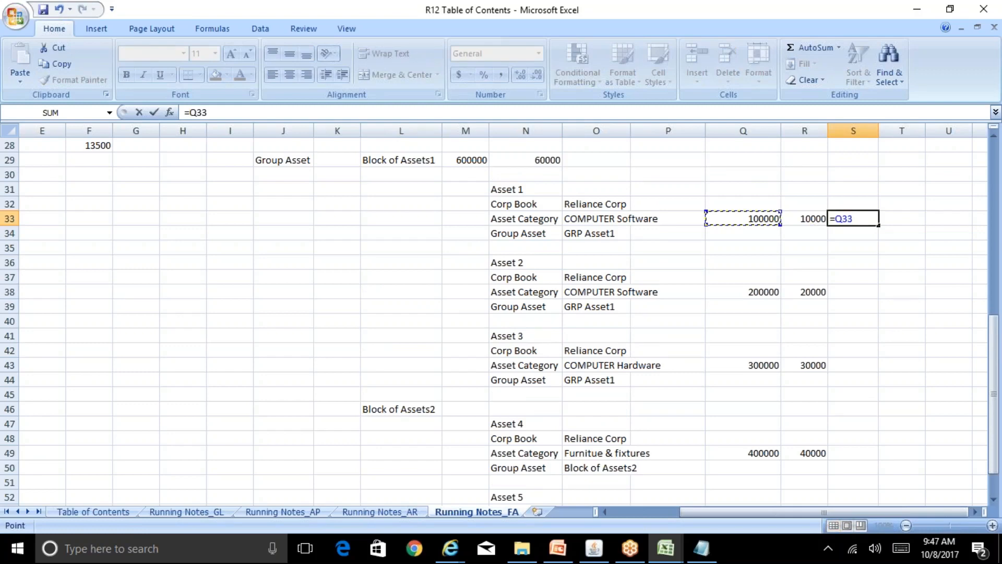
text(-)
key(Left)
key(Return)
key(Up)
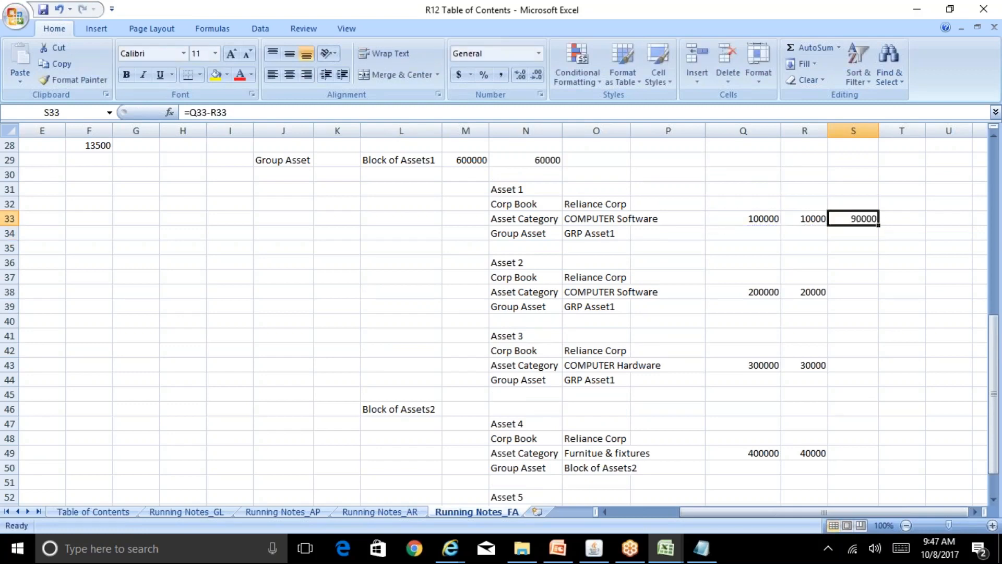
key(Right)
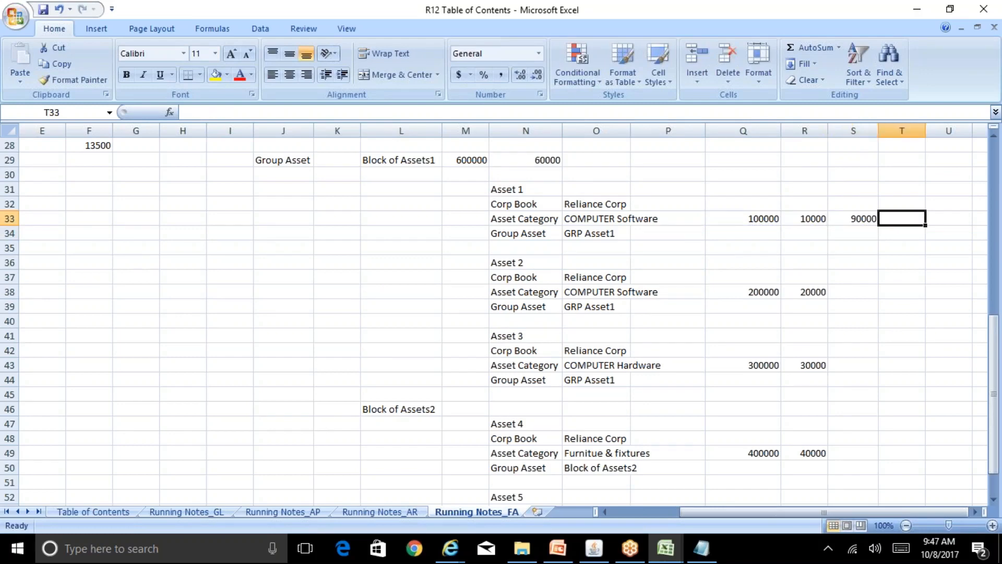
text(0000)
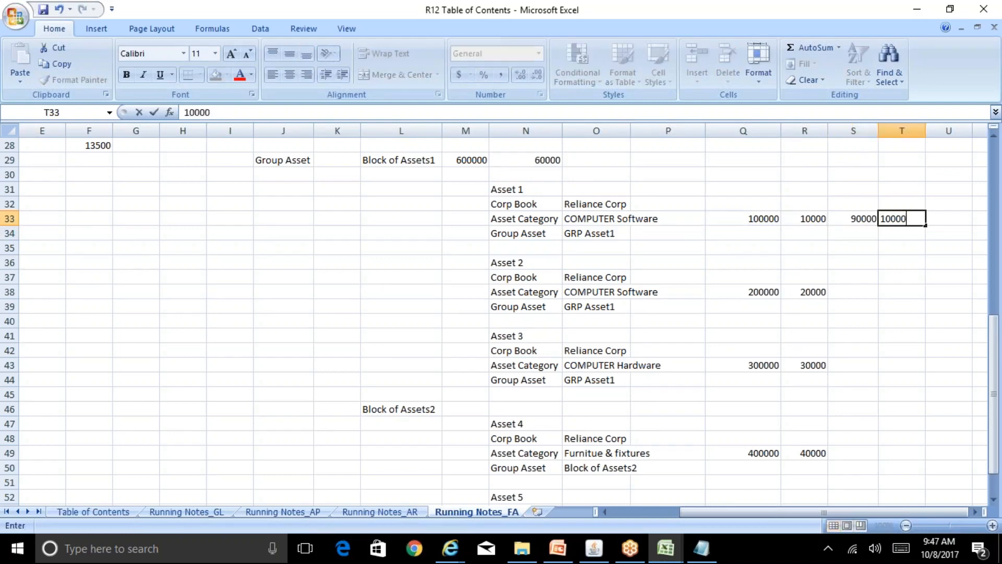
key(Tab)
Enter the formula =S33-T33 in U33, giving 80000, and review row 33.
text(=)
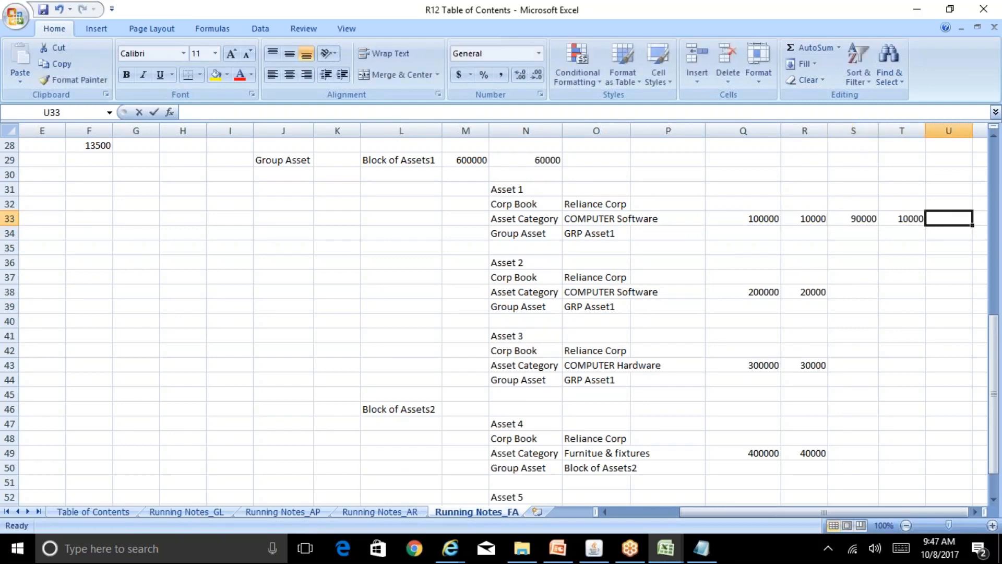
key(Left)
key(Left)
text(-)
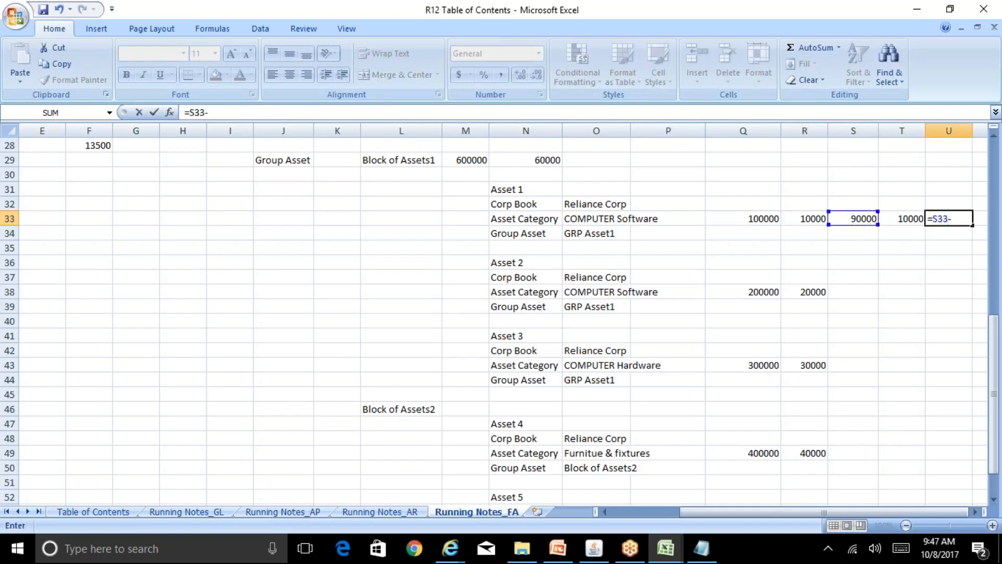
key(Left)
key(Return)
key(Up)
key(Right)
key(Left)
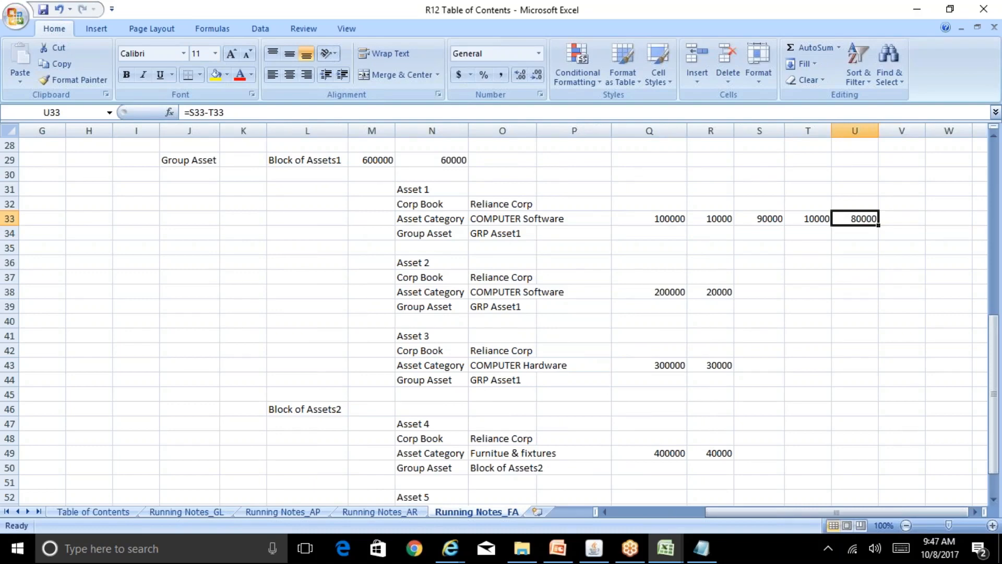
key(Left)
key(Left)
key(Left)
key(Left)
key(Left)
key(Left)
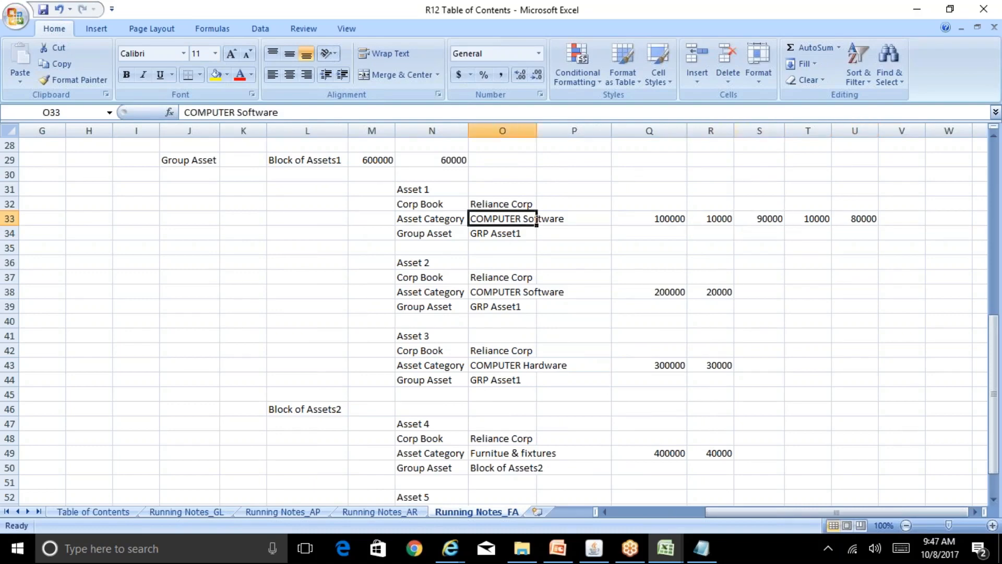
key(Right)
key(Right)
key(Right)
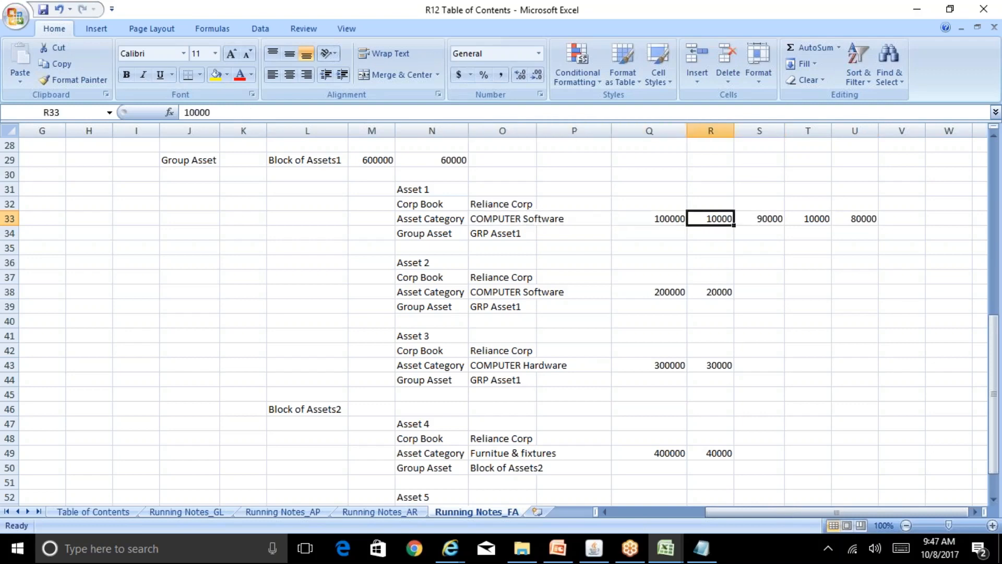
key(Right)
key(Right)
key(Right)
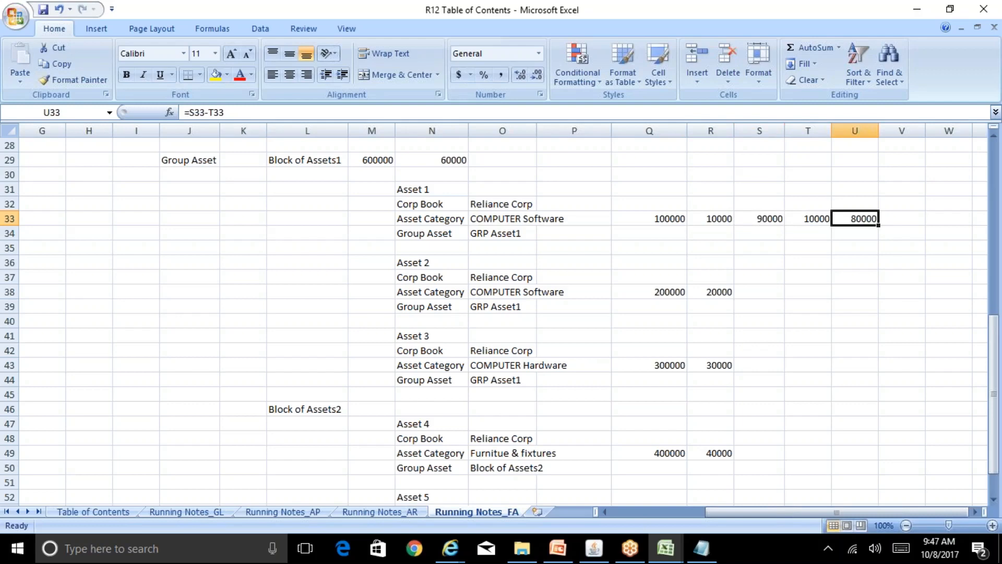
Enter 40000 in W33 beside the 80000 result.
key(Right)
key(Right)
key(Right)
key(Left)
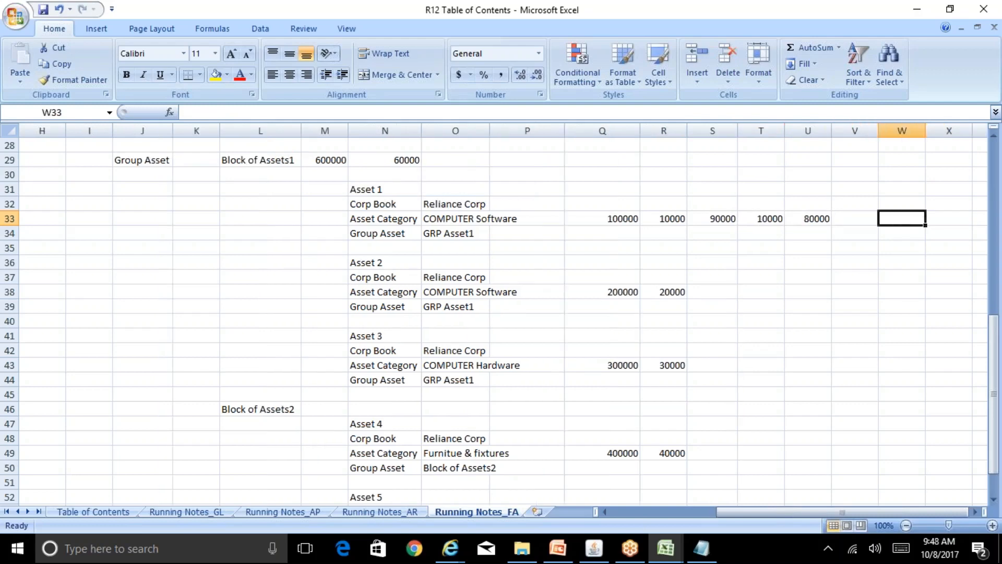
text(40000)
key(Right)
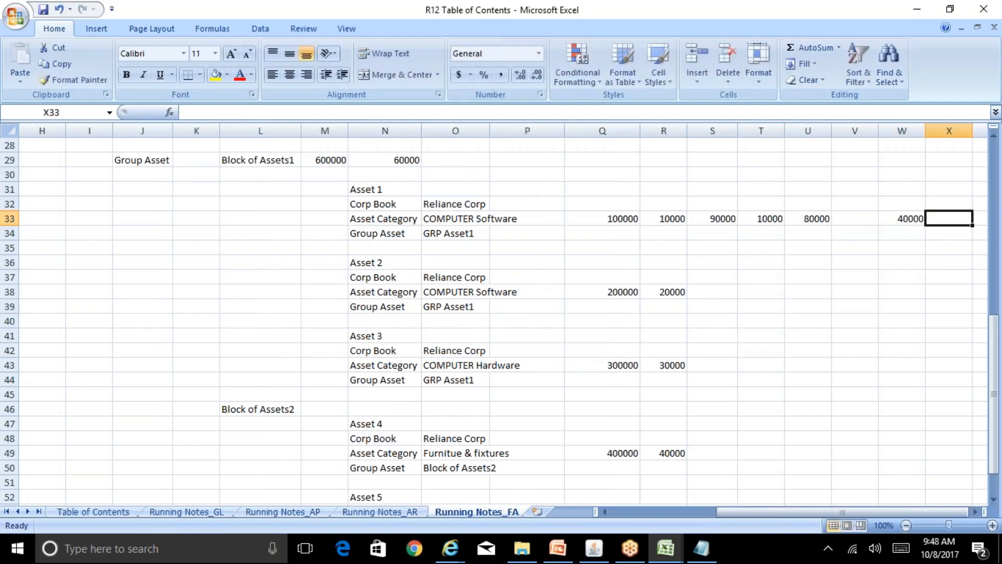
key(Left)
key(Left)
key(Left)
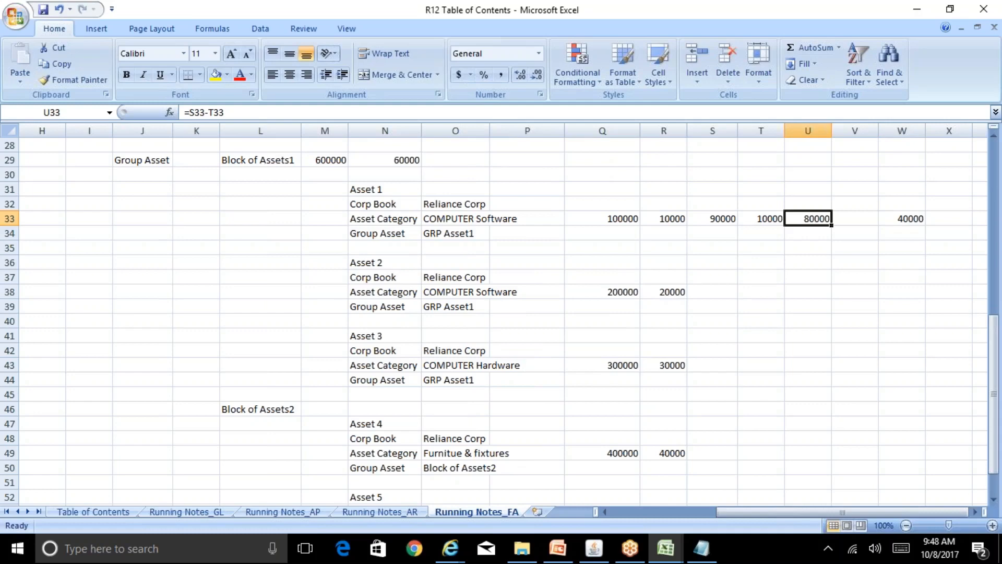
click(902, 218)
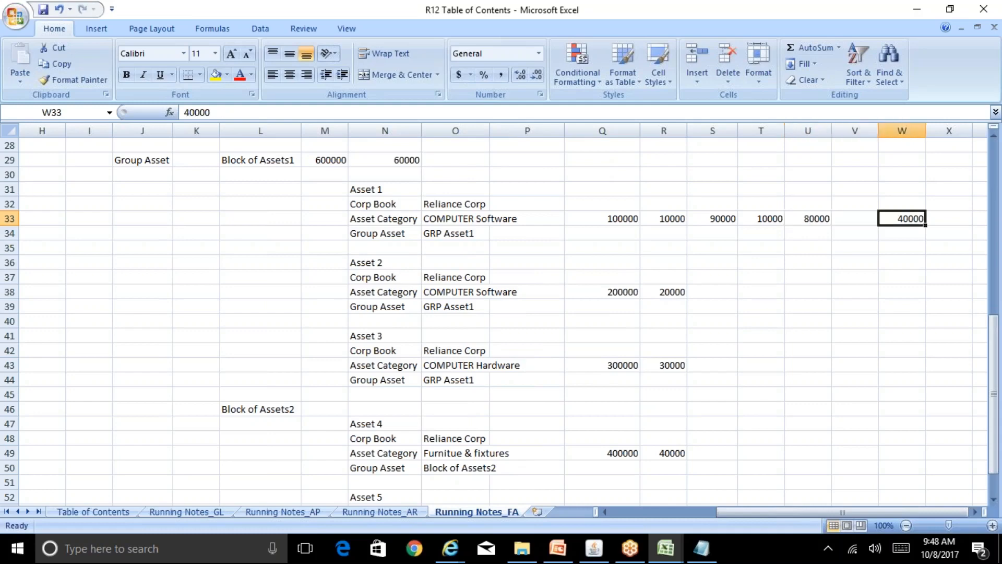
click(948, 219)
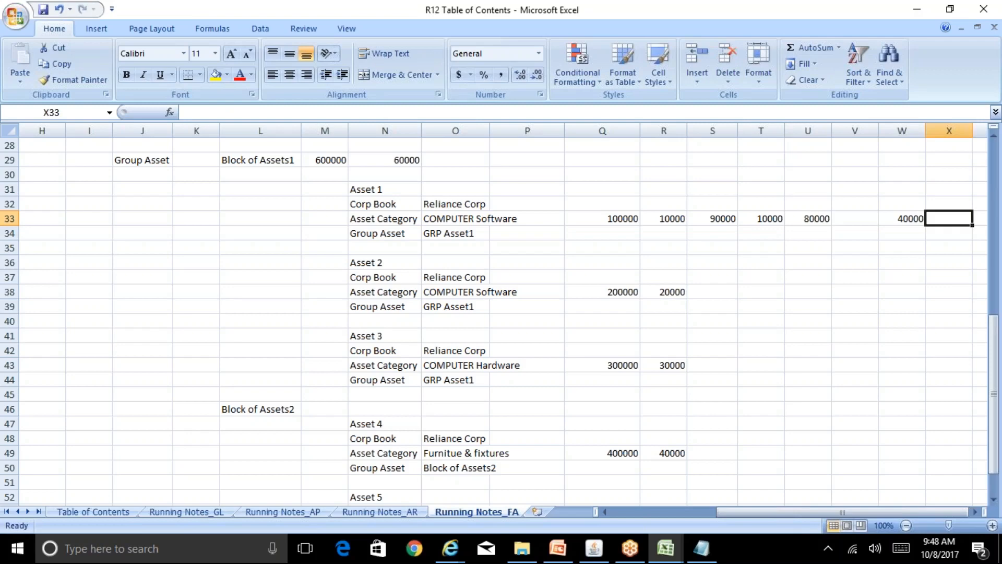
click(902, 218)
click(808, 219)
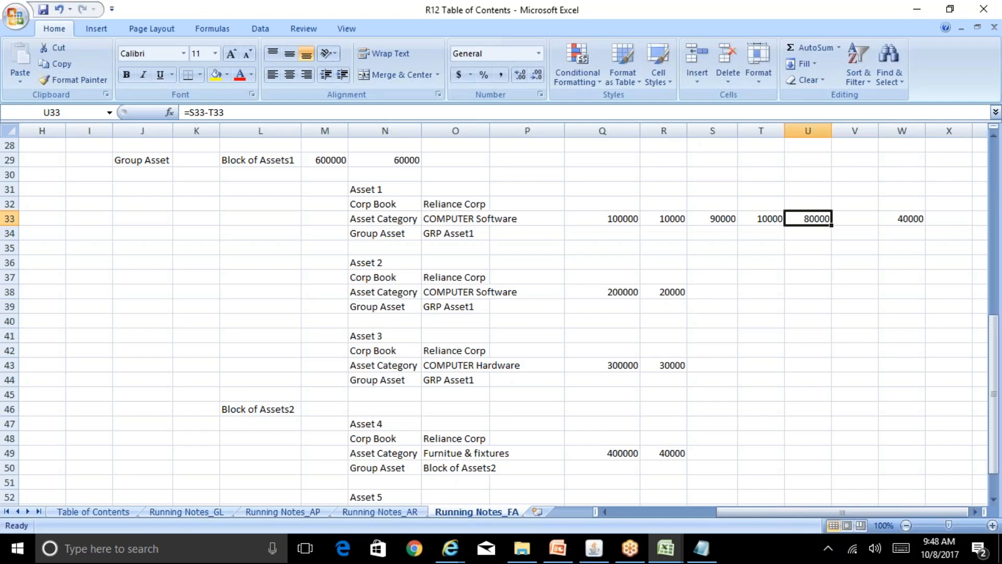
key(Right)
key(Right)
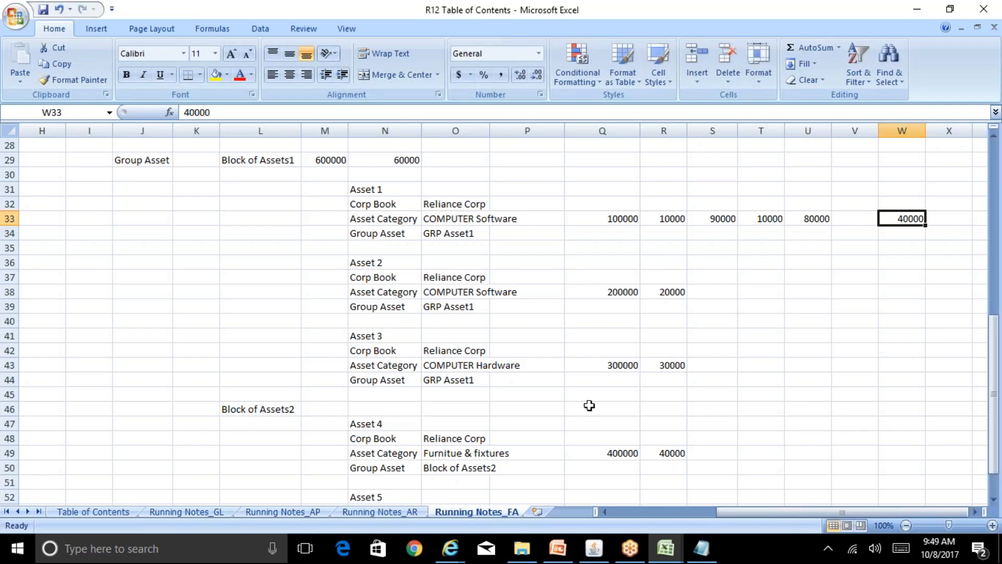
Review the Deferred Depreciation Reserve and Expense natural accounts, then close Book Controls.
click(600, 548)
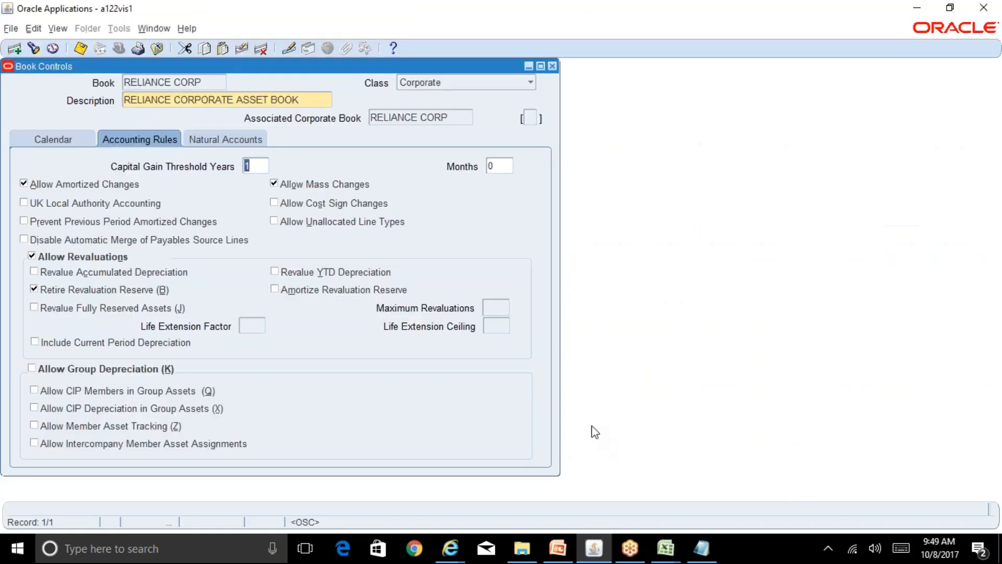
click(233, 140)
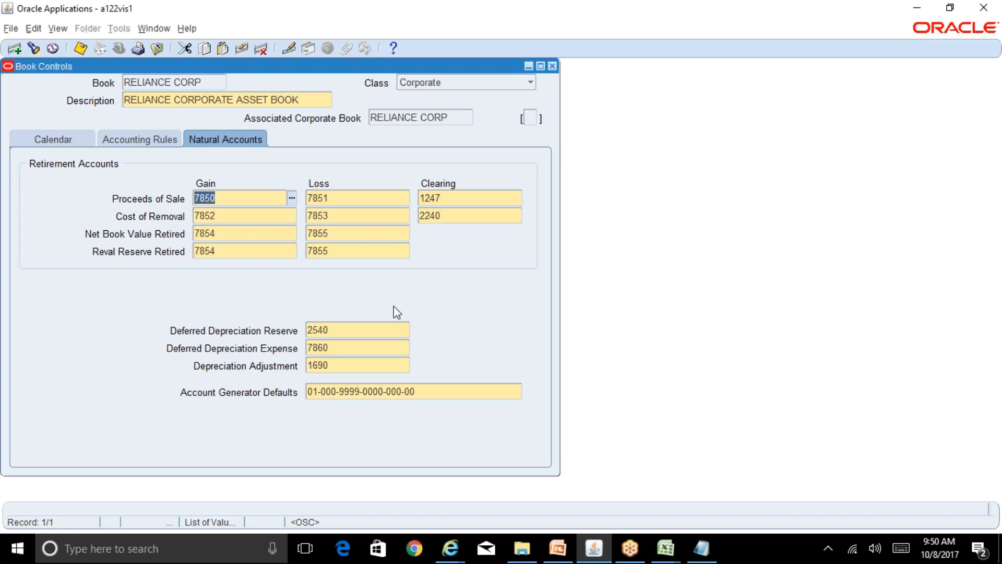
click(353, 331)
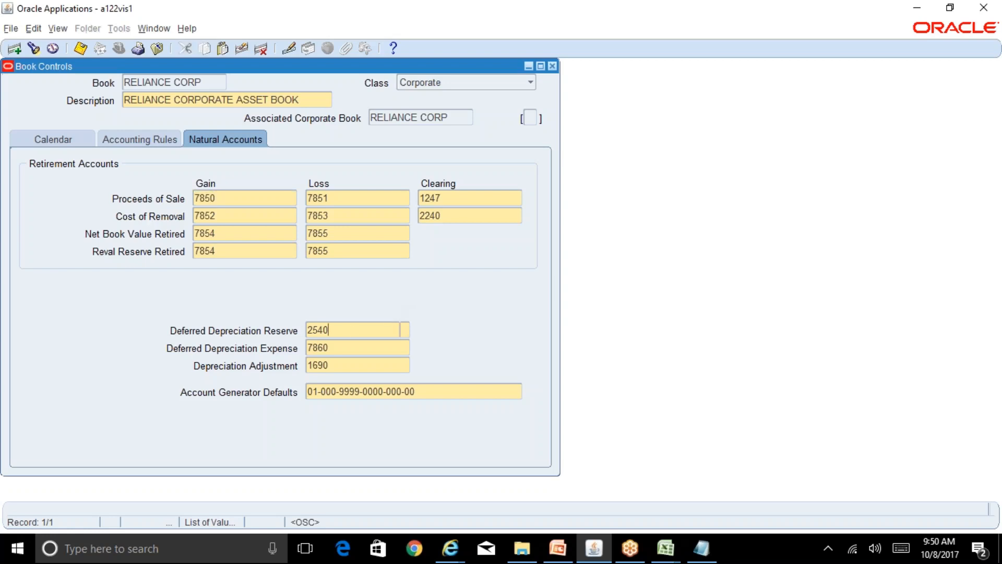
click(351, 347)
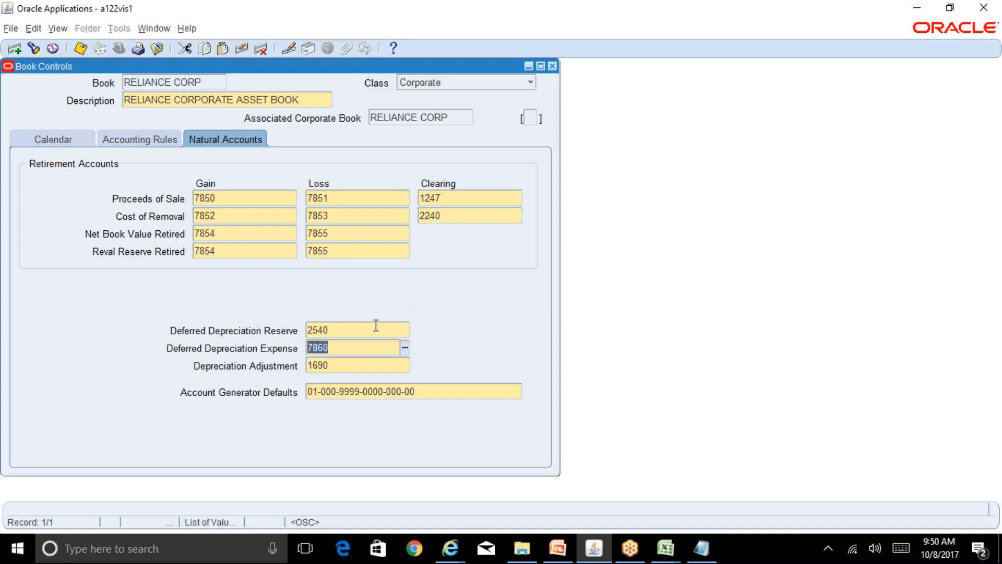
click(553, 66)
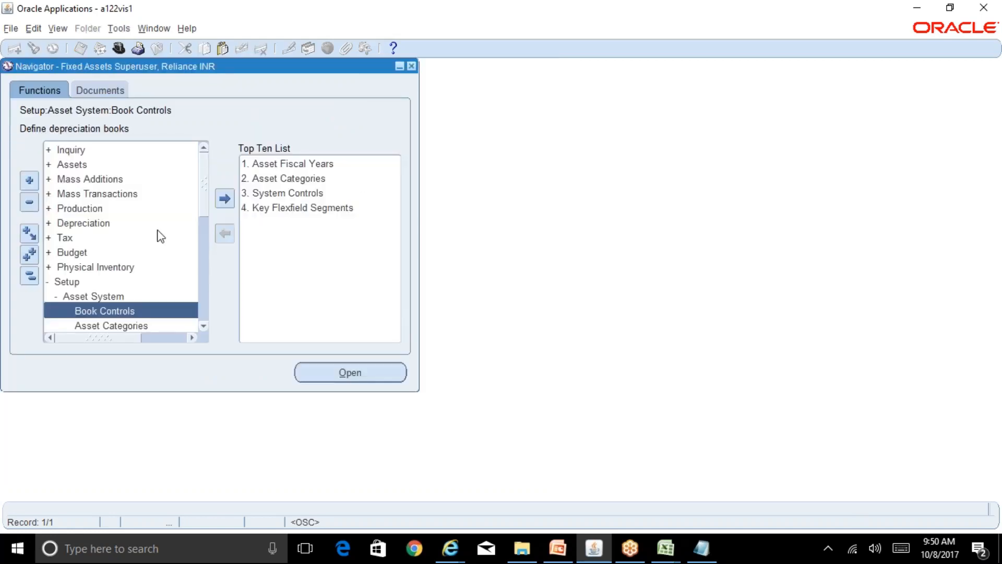
Look over the R12 Table of Contents and BR100_Financials_FA workbooks in Excel.
click(666, 550)
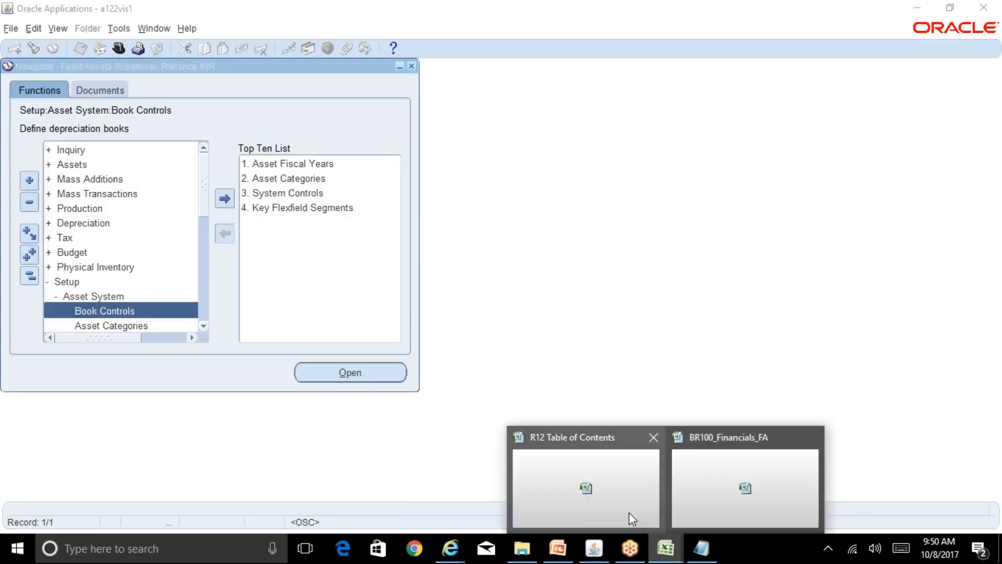
click(628, 512)
click(660, 544)
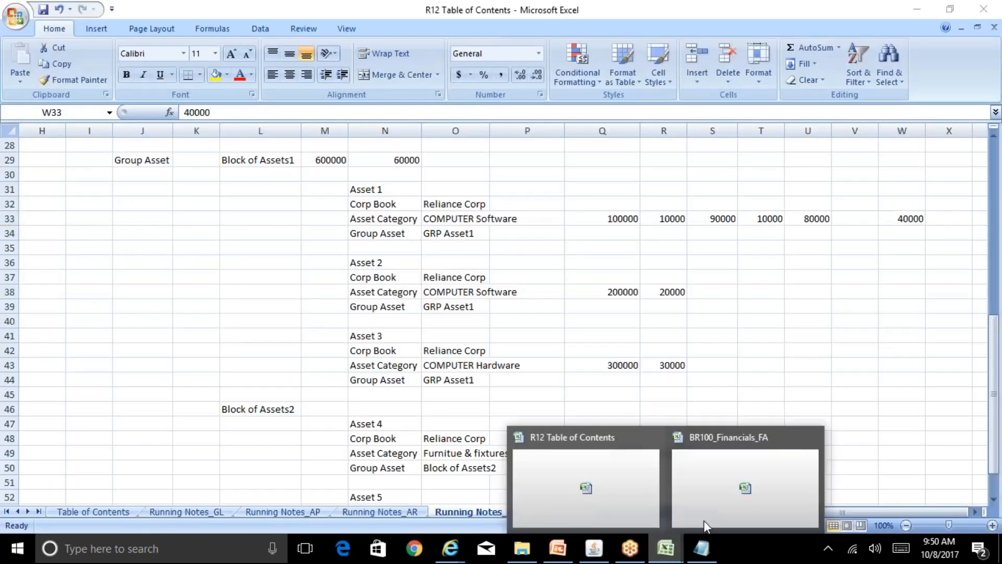
click(703, 521)
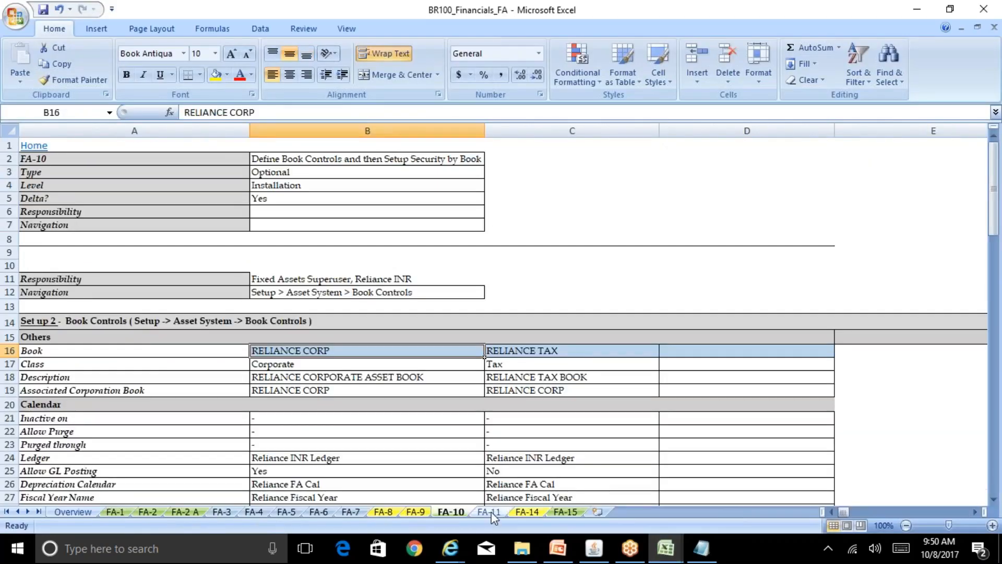
Reopen Book Controls from the Oracle Navigator and enter query mode.
click(593, 548)
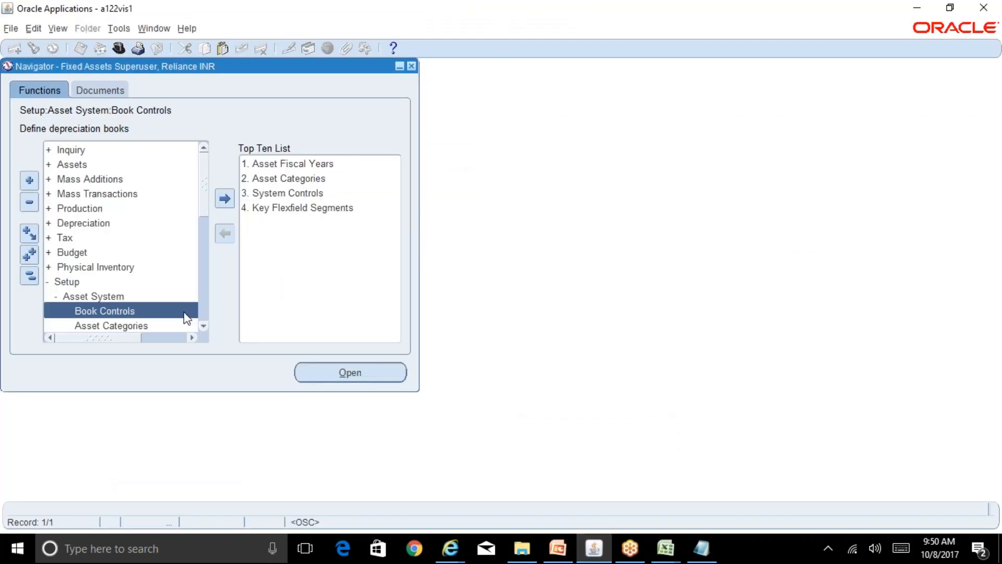
double_click(191, 312)
key(F11)
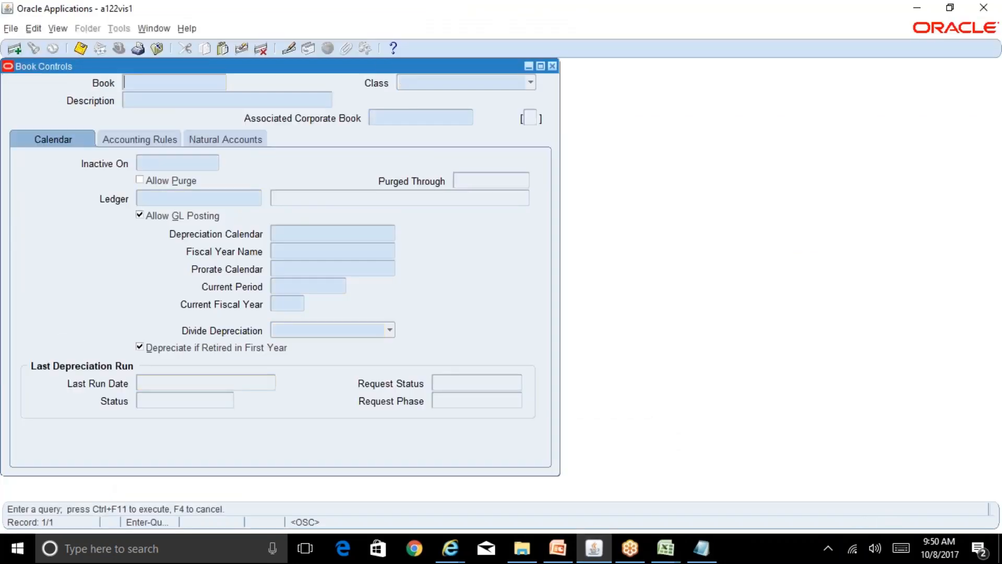
Query the book with REL% and check its Account Generator Defaults under Natural Accounts.
text(REL%)
key(ctrl+F11)
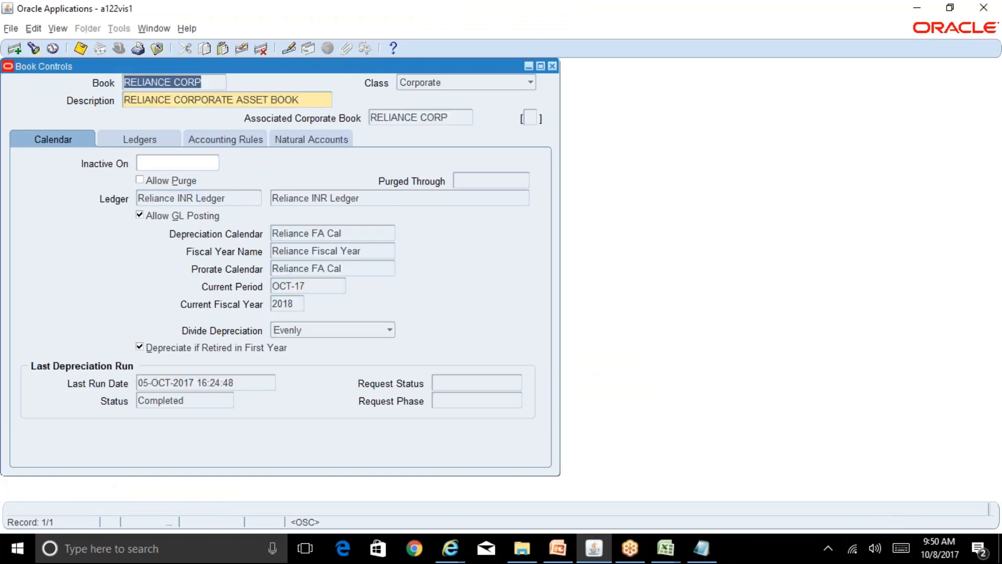
click(319, 142)
click(430, 391)
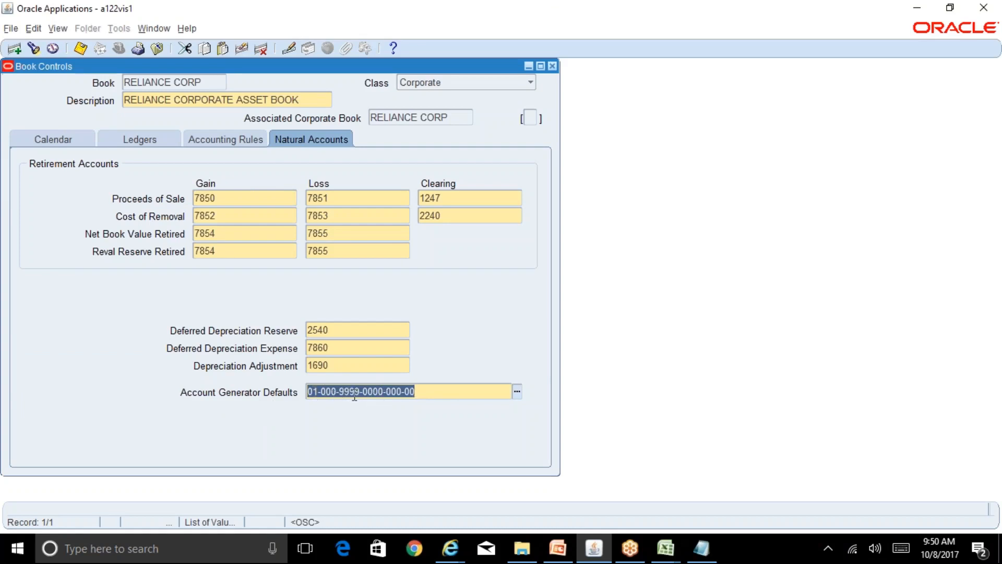
Inspect the Proceeds of Sale and Cost of Removal gain accounts, then close the form.
click(221, 202)
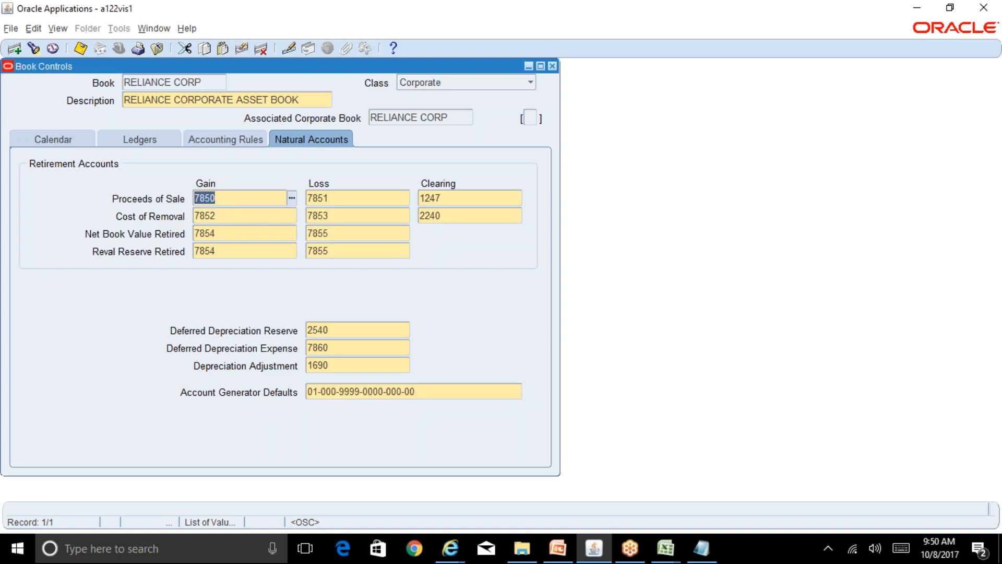
click(224, 214)
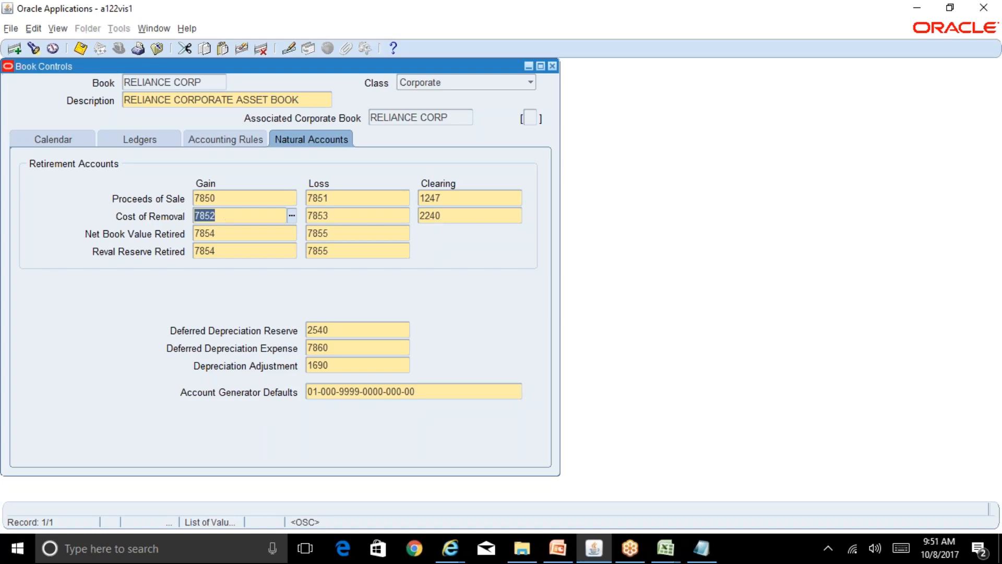
click(416, 392)
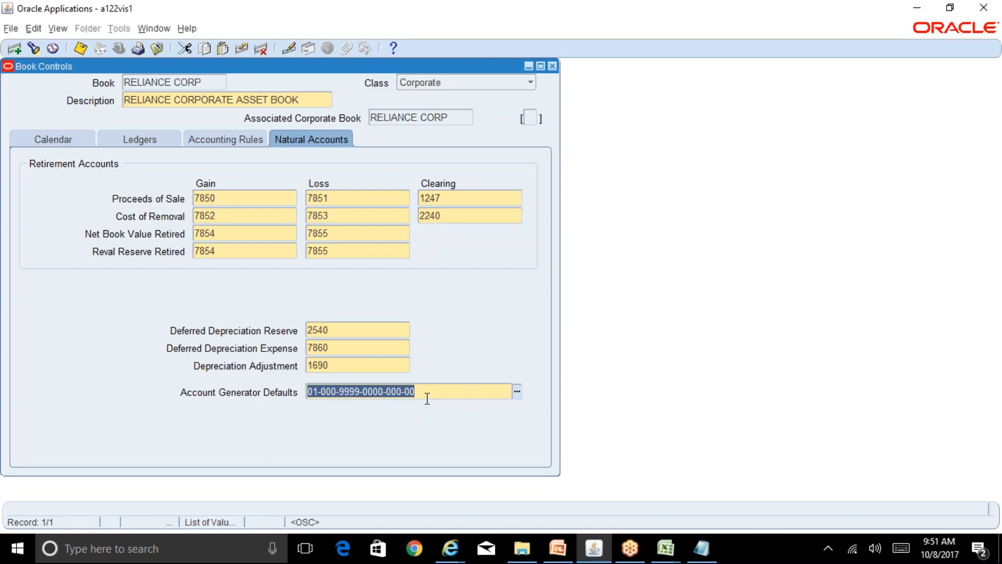
click(552, 66)
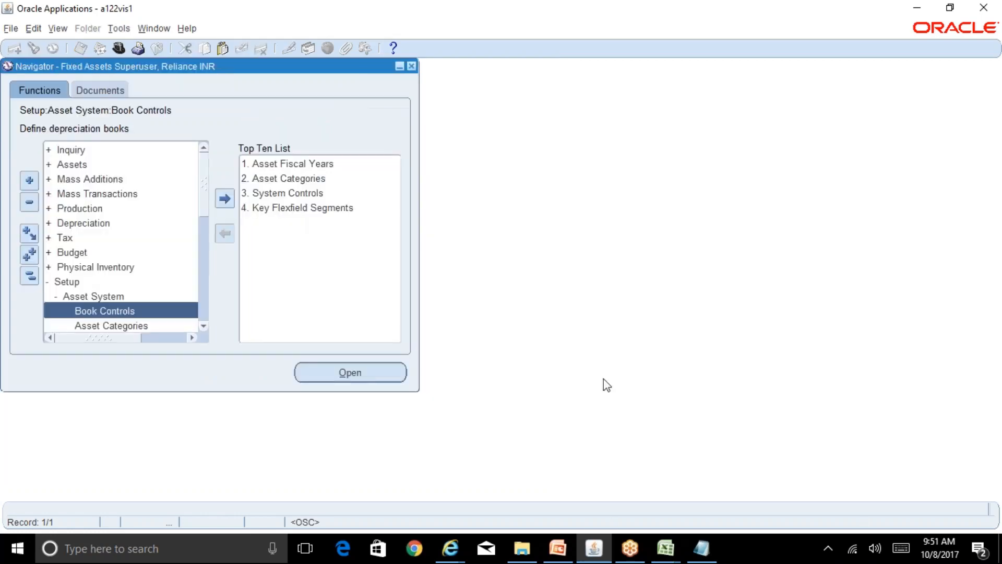
Scroll the BR100_Financials_FA workbook's FA-10 sheet to the Accounting Rules and Revaluation rows.
click(665, 547)
click(634, 509)
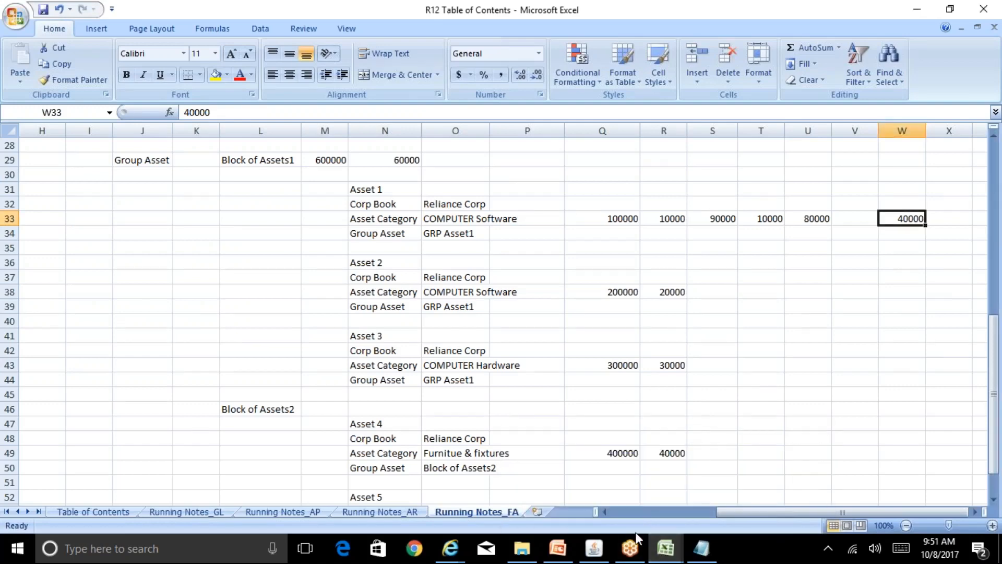
click(745, 488)
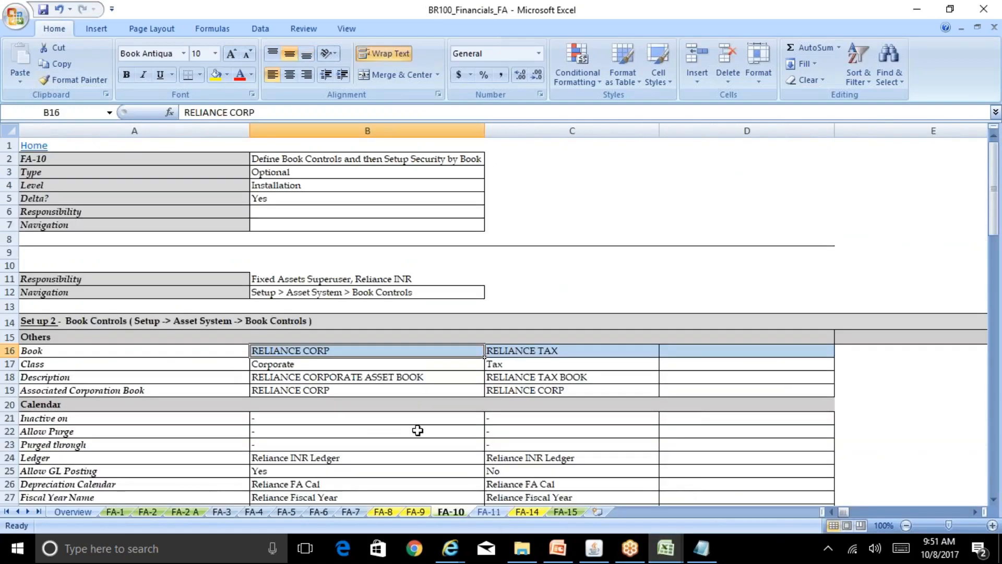
click(352, 425)
key(Page_Down)
key(Page_Down)
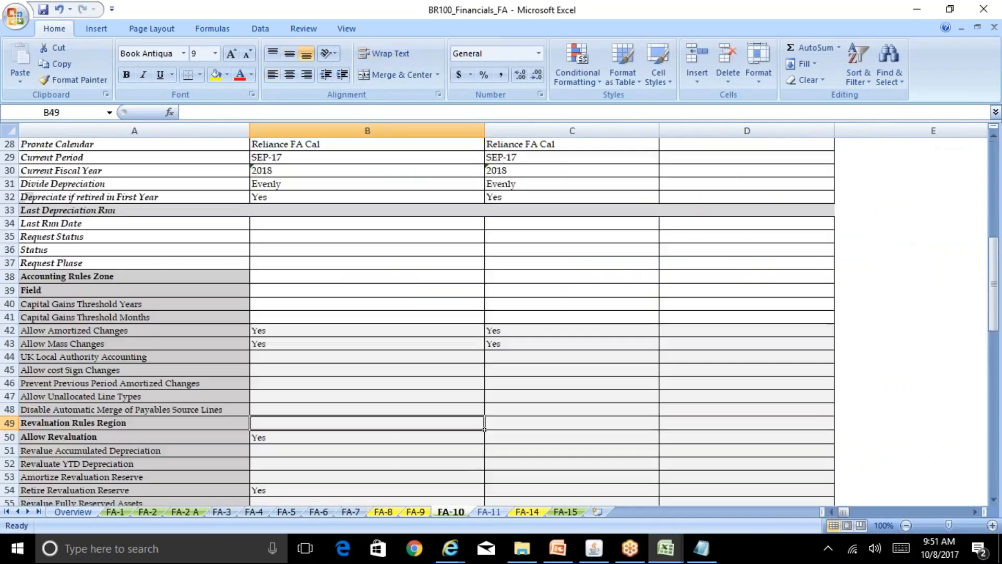